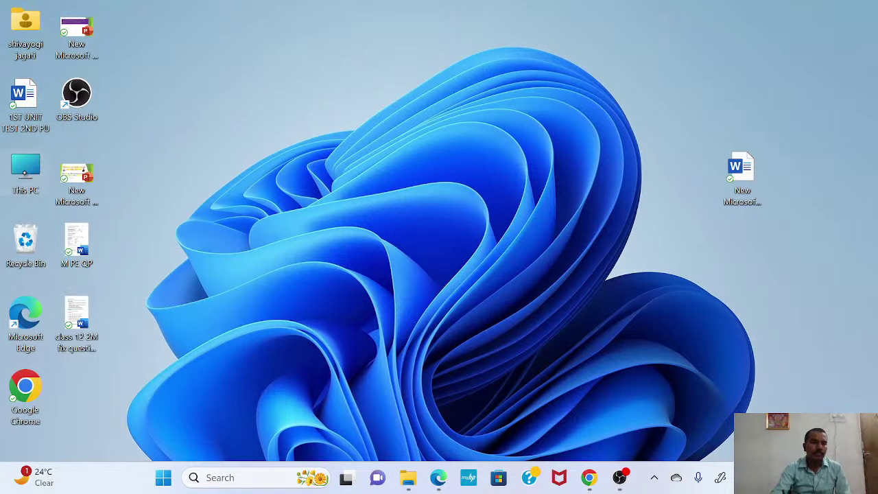
Open the Belagavi Eng 2nd pu PDF from the Downloads folder in Microsoft Edge.
double_click(28, 171)
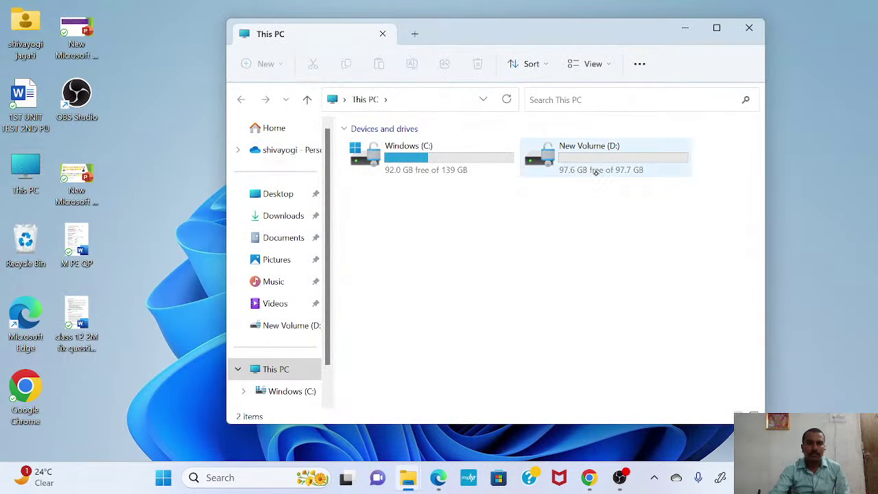
click(284, 218)
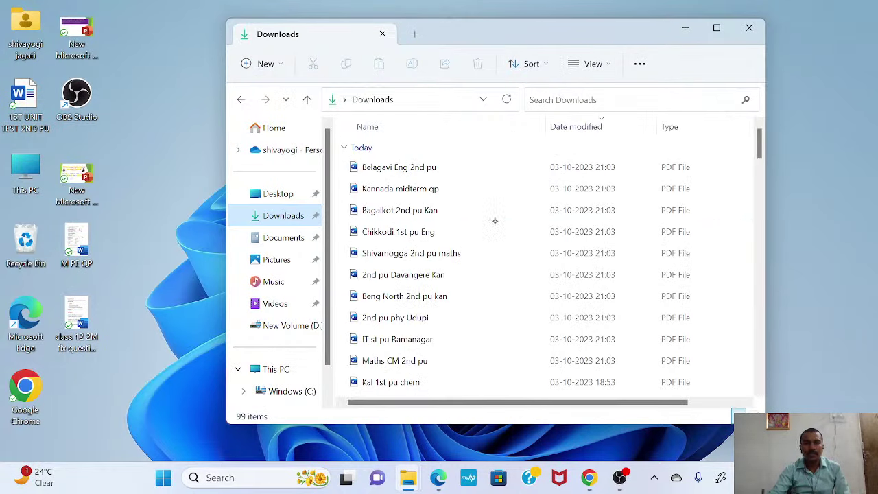
click(491, 172)
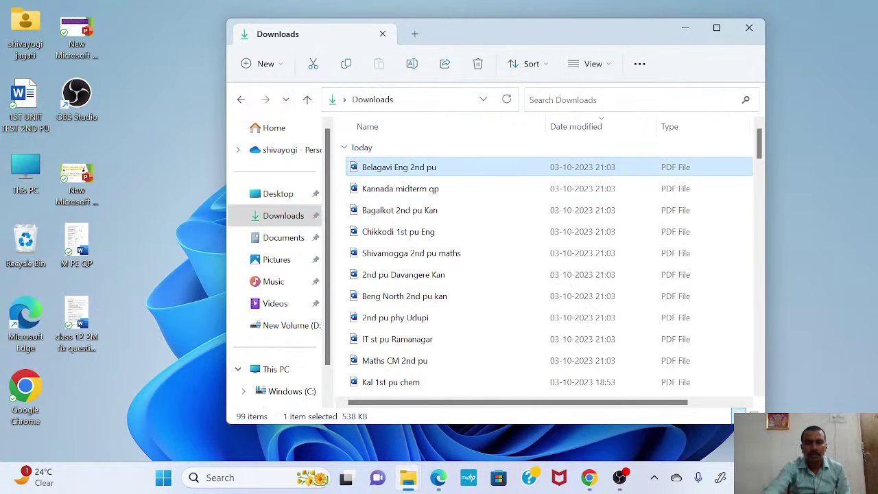
right_click(644, 170)
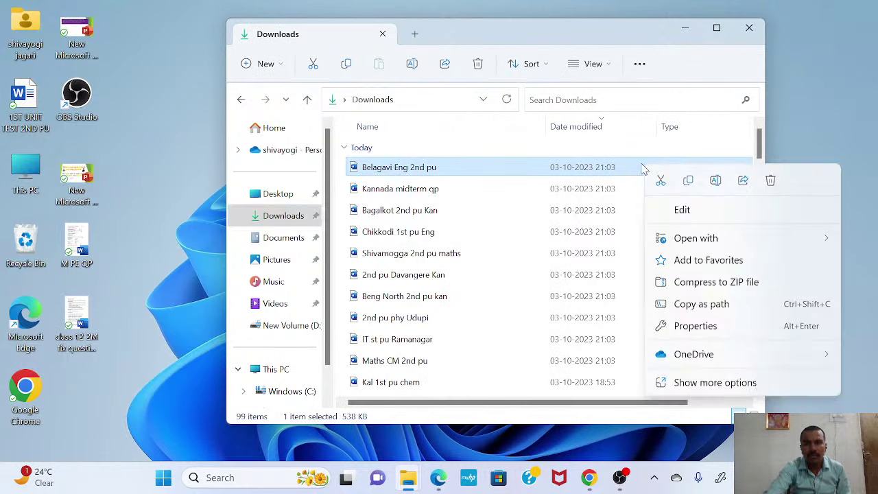
mouse_move(712, 245)
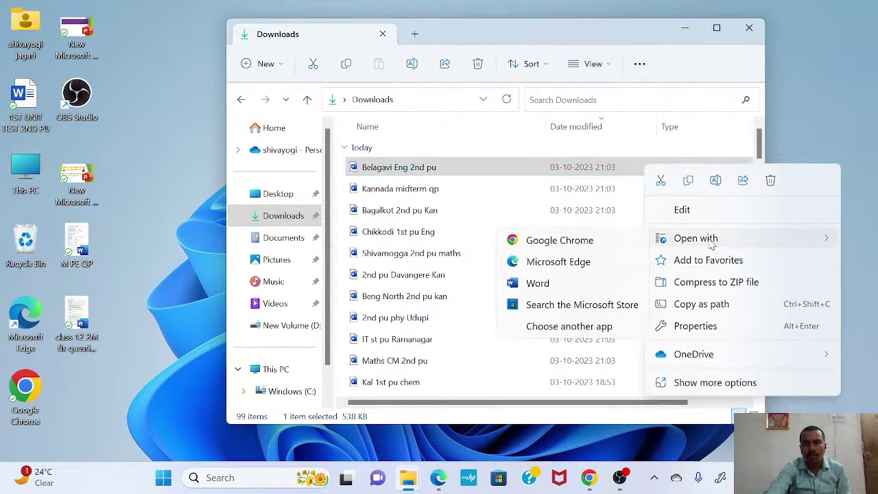
click(608, 269)
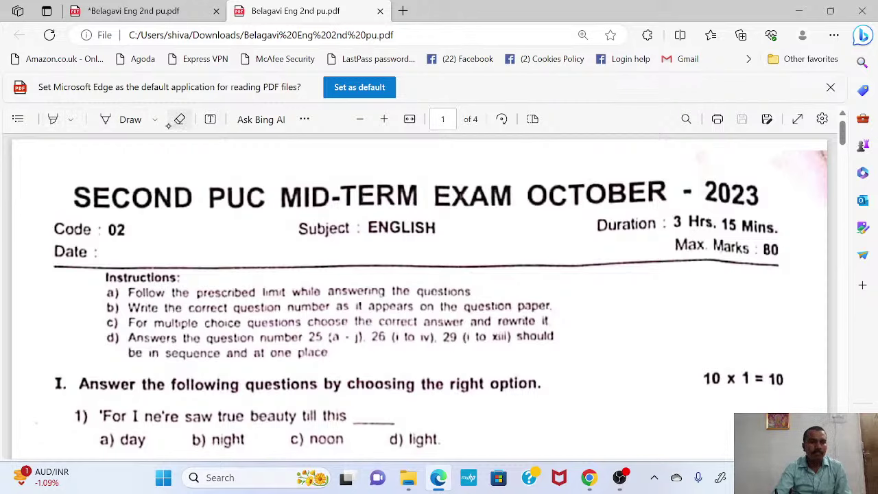
Highlight the exam title on page 1 in yellow and add a vertical highlight stroke beside the instructions.
click(70, 120)
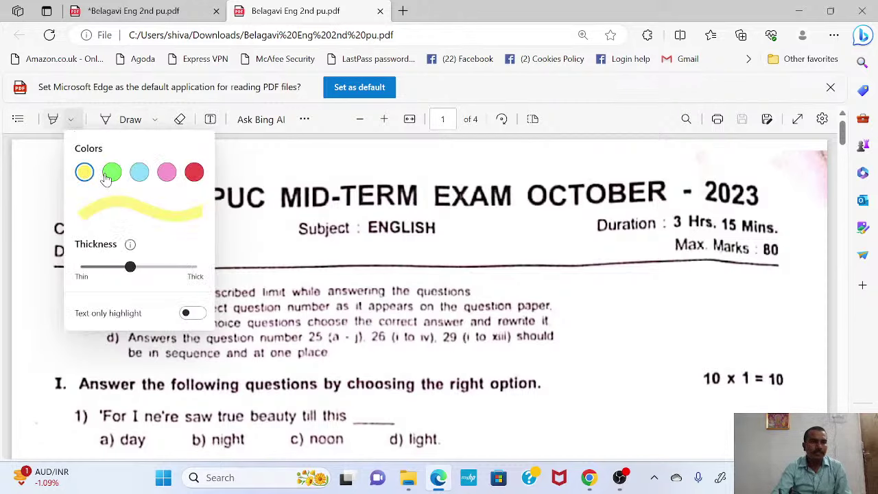
click(84, 173)
drag(328, 199, 676, 195)
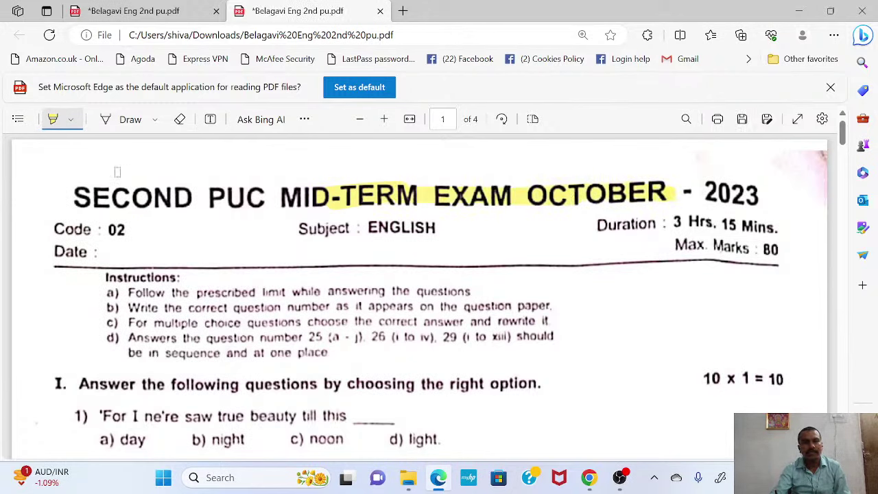
drag(142, 196, 322, 206)
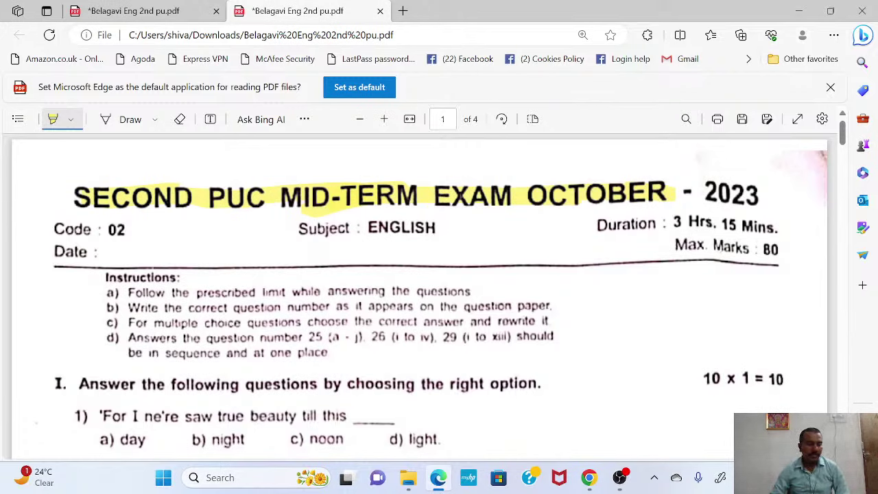
drag(575, 237, 570, 312)
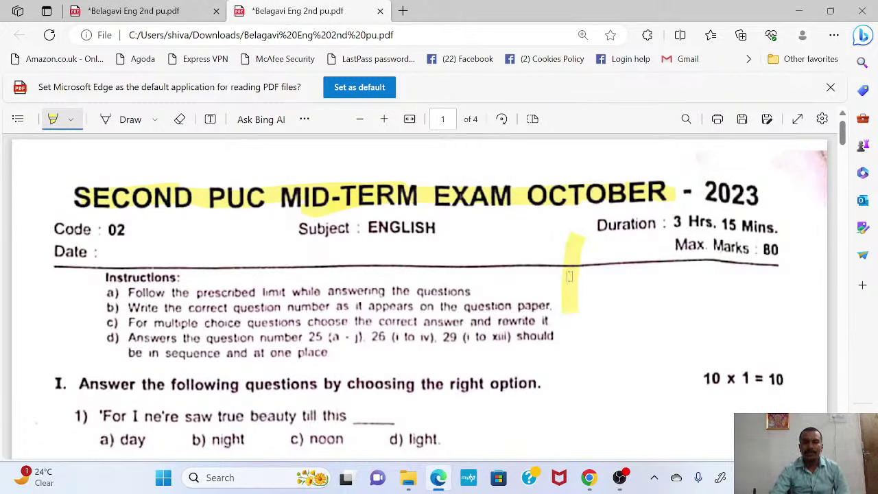
Highlight the section I heading about choosing the right option, and extend the exam title's highlight over its first word.
drag(843, 134, 842, 147)
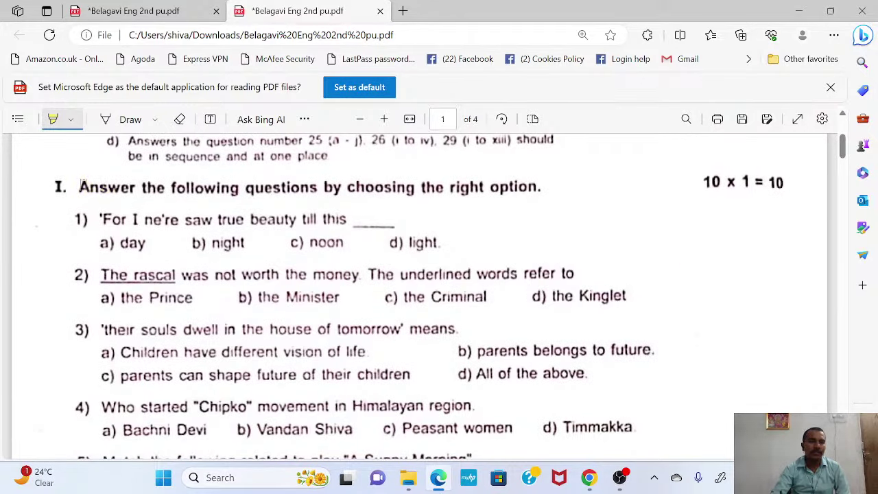
drag(81, 185, 493, 180)
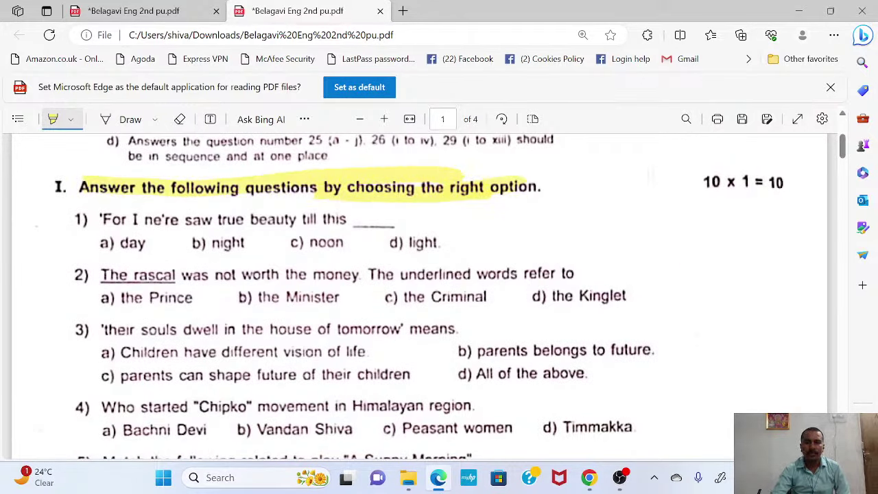
drag(845, 148, 845, 135)
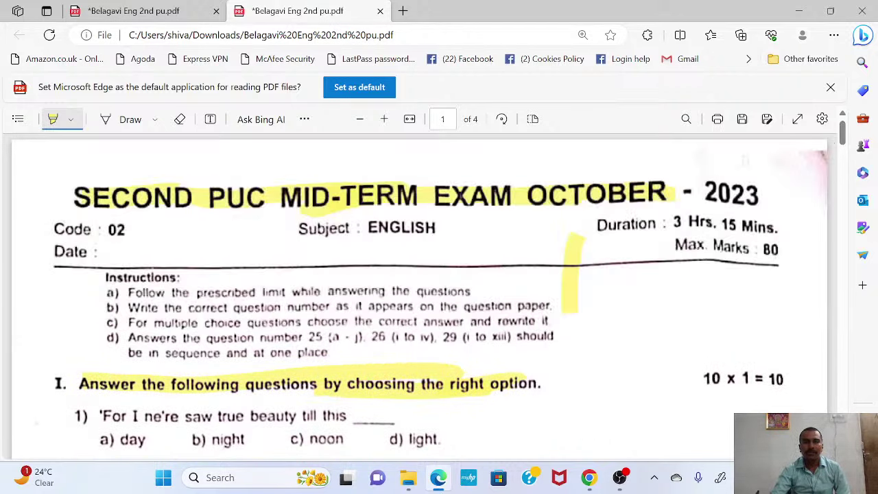
mouse_move(64, 192)
mouse_down()
mouse_move(164, 207)
mouse_move(488, 211)
mouse_up()
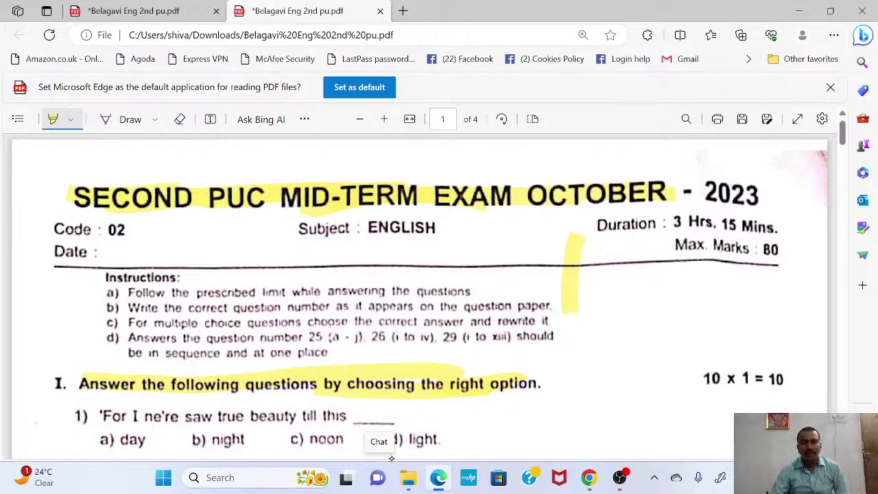
Highlight the subject ENGLISH, the year 2023 with the start of the exam duration, and the code 02 in the header.
drag(365, 228, 437, 229)
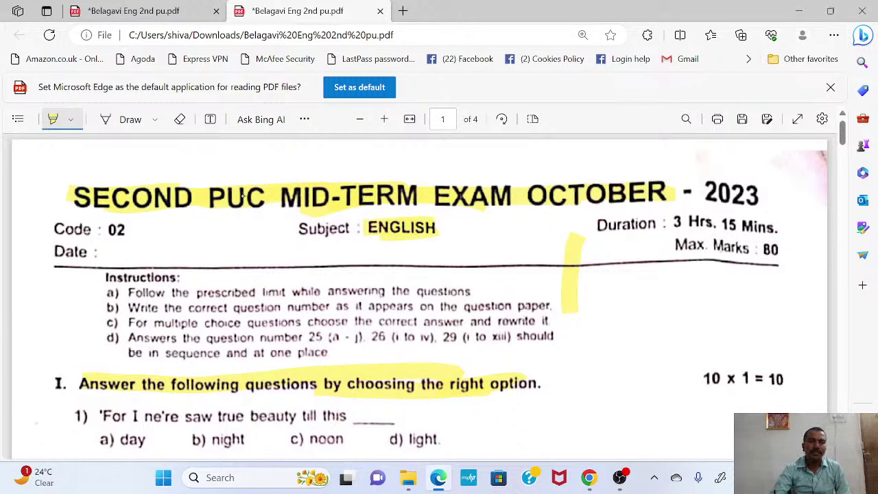
mouse_move(242, 197)
mouse_down()
mouse_move(542, 193)
mouse_move(687, 203)
mouse_move(686, 221)
mouse_move(700, 223)
mouse_up()
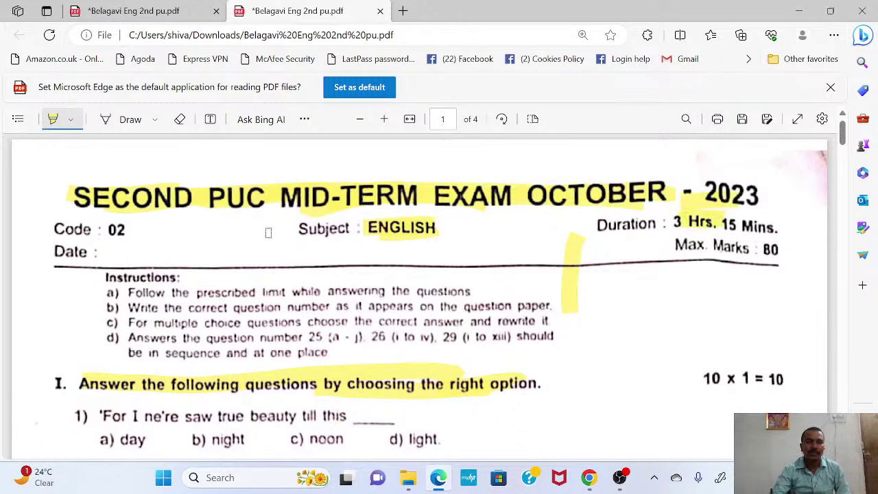
drag(110, 230, 141, 230)
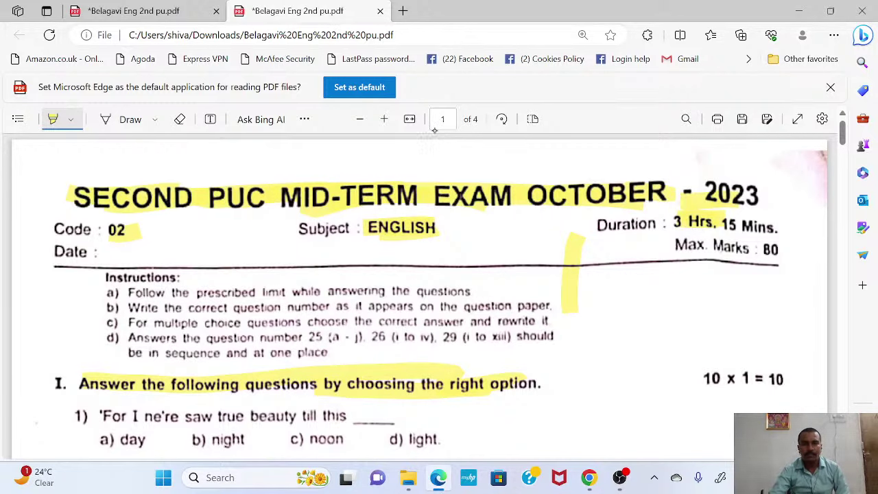
Highlight question 1 about true beauty together with its answer options "day" and "noon".
click(360, 119)
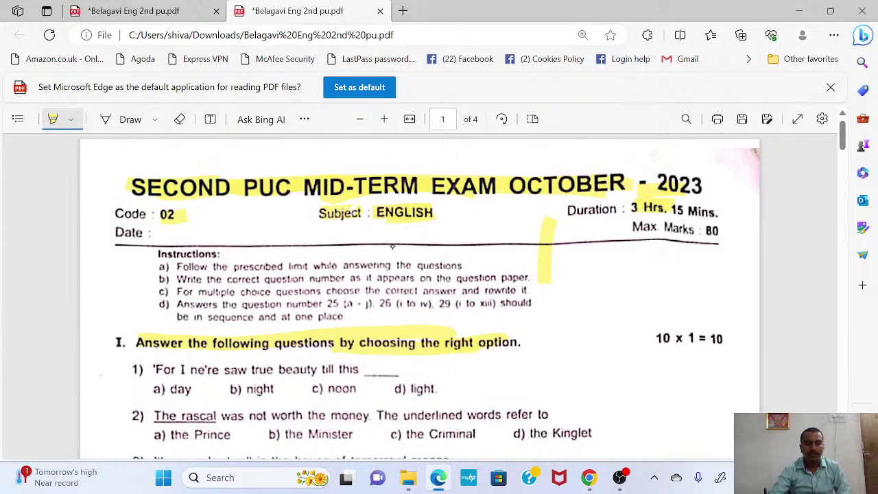
click(384, 119)
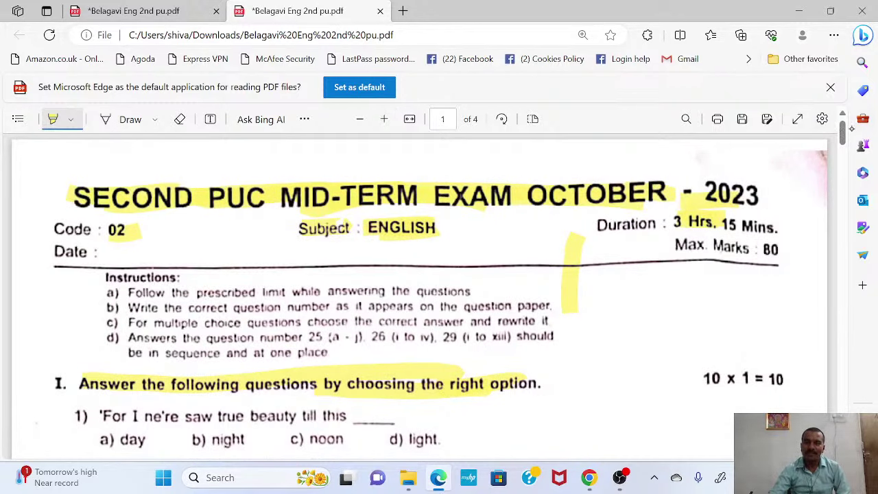
scroll(836, 154, down, 5)
scroll(836, 154, up, 1)
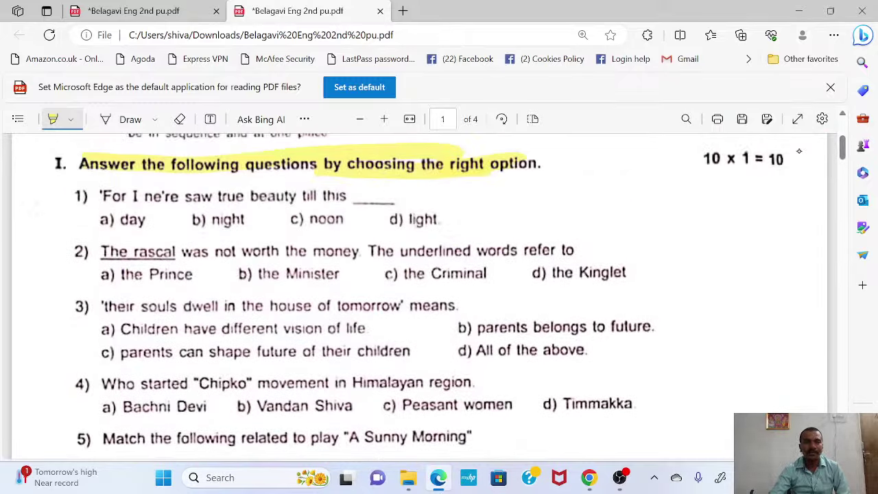
mouse_move(88, 197)
mouse_down()
mouse_move(309, 206)
mouse_move(286, 197)
mouse_move(370, 199)
mouse_up()
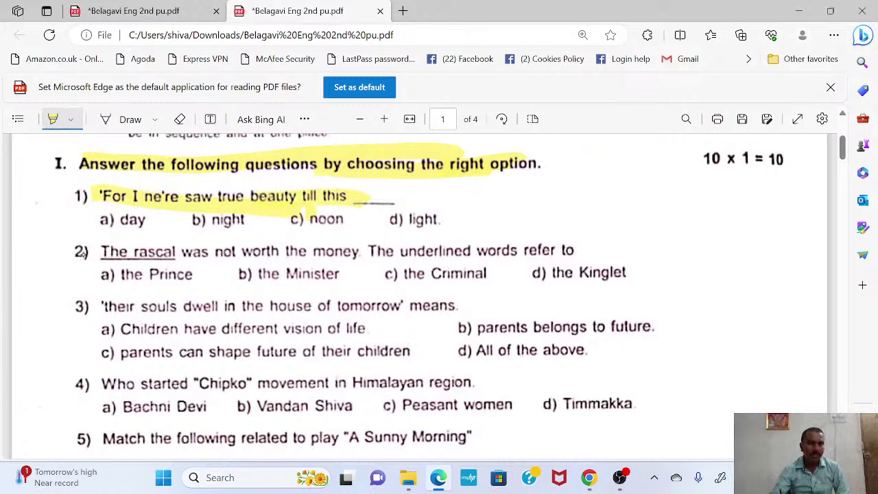
drag(293, 219, 343, 220)
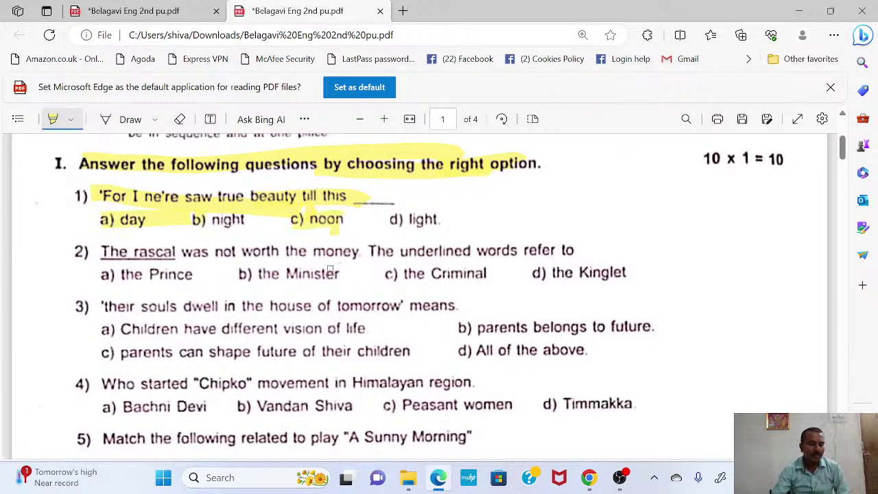
Highlight the text of question 2 about the rascal and question 3 about souls dwelling in the house of tomorrow.
drag(314, 252, 455, 252)
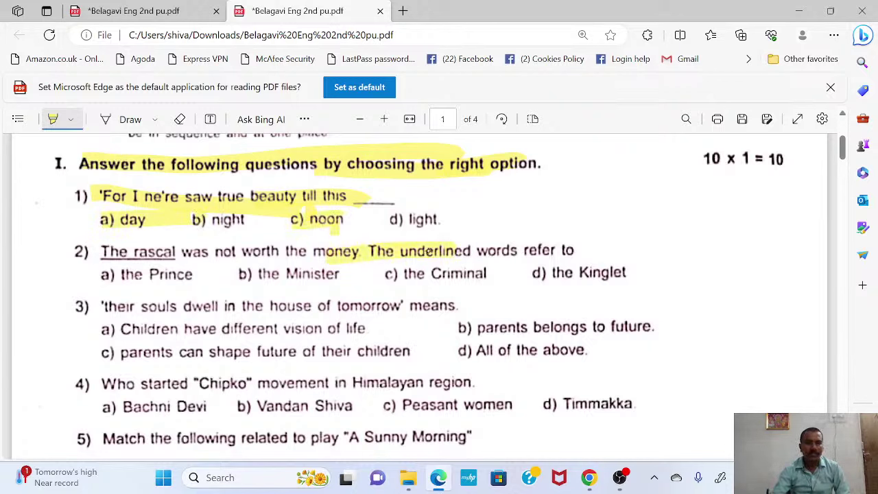
drag(90, 255, 314, 253)
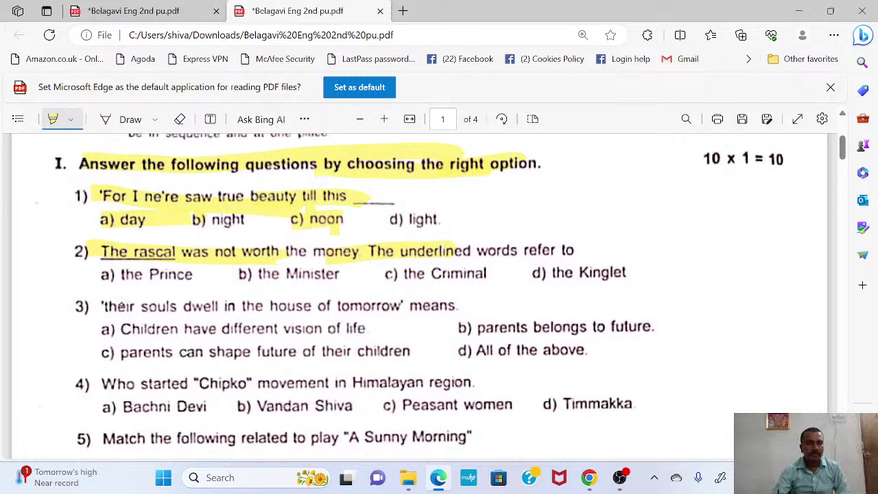
mouse_move(101, 302)
mouse_down()
mouse_move(241, 314)
mouse_move(459, 309)
mouse_up()
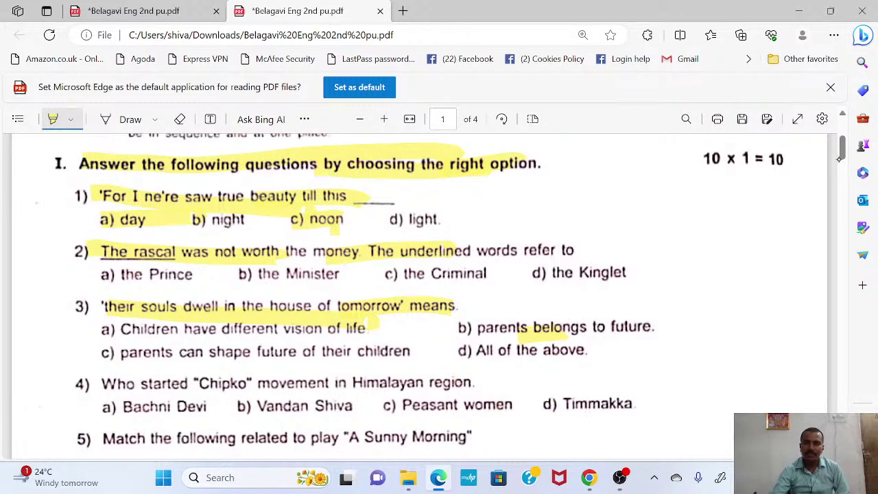
Highlight the text of question 4 about who started the Chipko movement in the Himalayan region.
drag(839, 158, 835, 164)
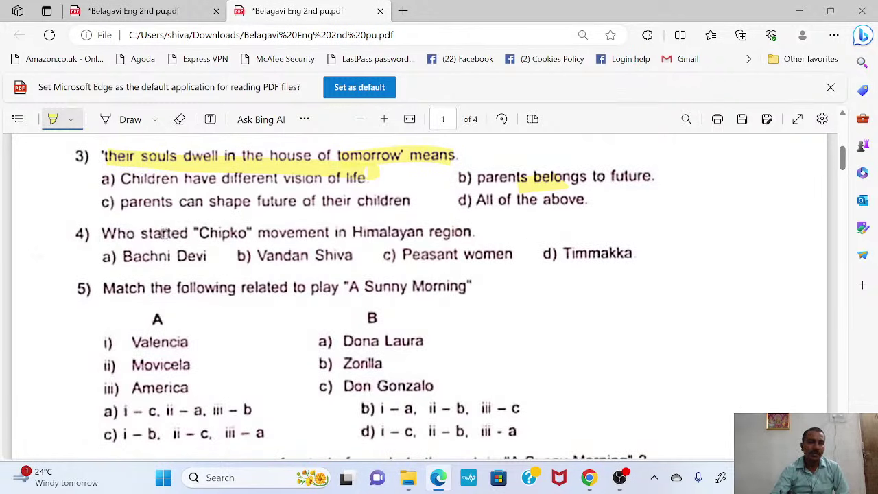
drag(302, 238, 422, 231)
mouse_move(148, 234)
mouse_down()
mouse_move(247, 227)
mouse_move(258, 242)
mouse_move(300, 246)
mouse_up()
Highlight the heading of question 5, the matching exercise on the play "A Sunny Morning".
drag(317, 280, 395, 272)
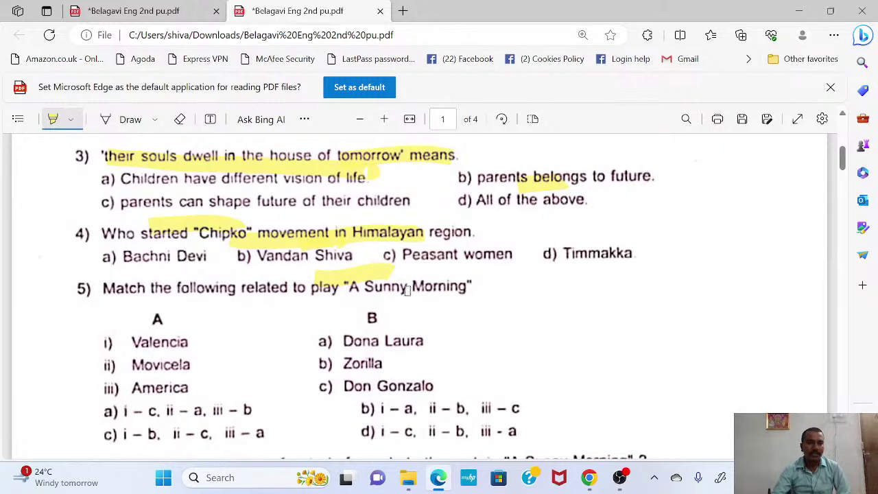
drag(364, 287, 466, 286)
drag(152, 285, 308, 282)
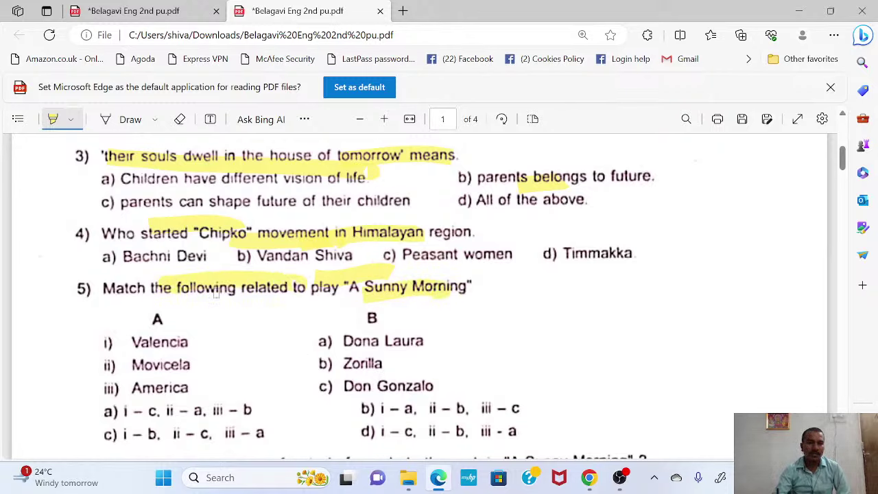
drag(253, 294, 353, 295)
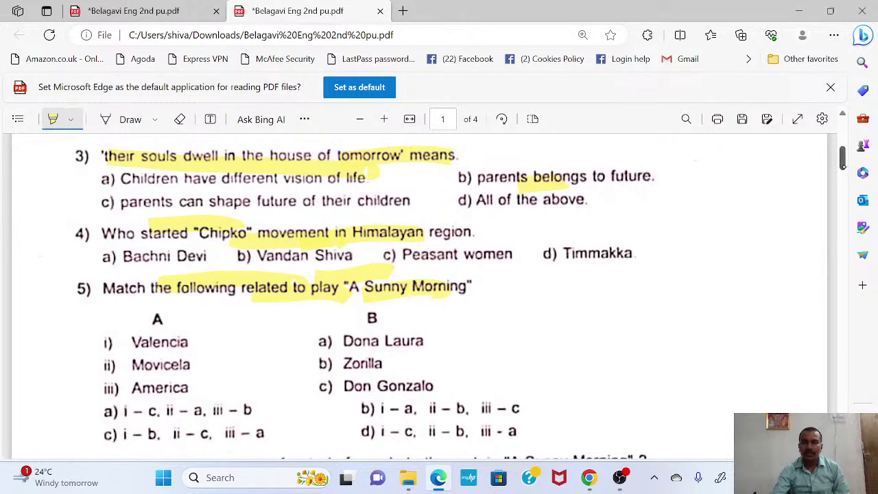
Highlight Valencia, Movicela, Dona Laura, Zorilla and Don Gonzalo in question 5, the start of its heading, and answer options b and d.
scroll(842, 165, down, 3)
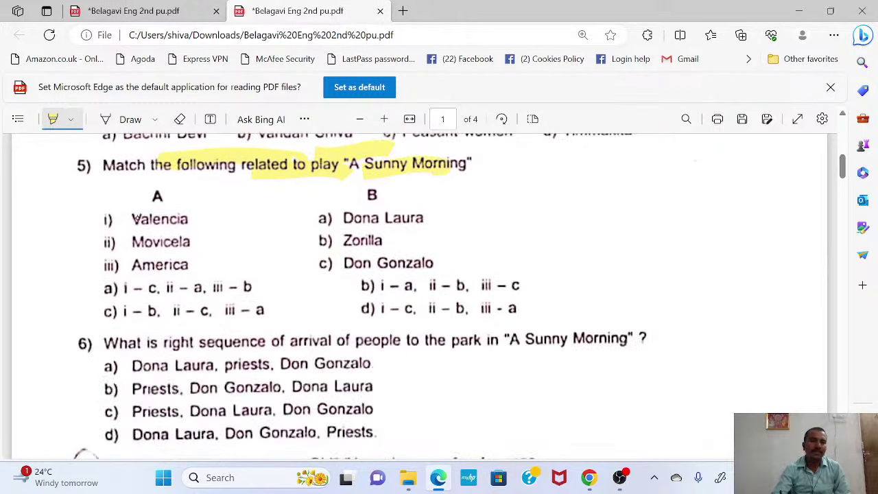
mouse_move(191, 223)
mouse_down()
mouse_move(168, 224)
mouse_move(369, 216)
mouse_move(351, 242)
mouse_move(446, 242)
mouse_up()
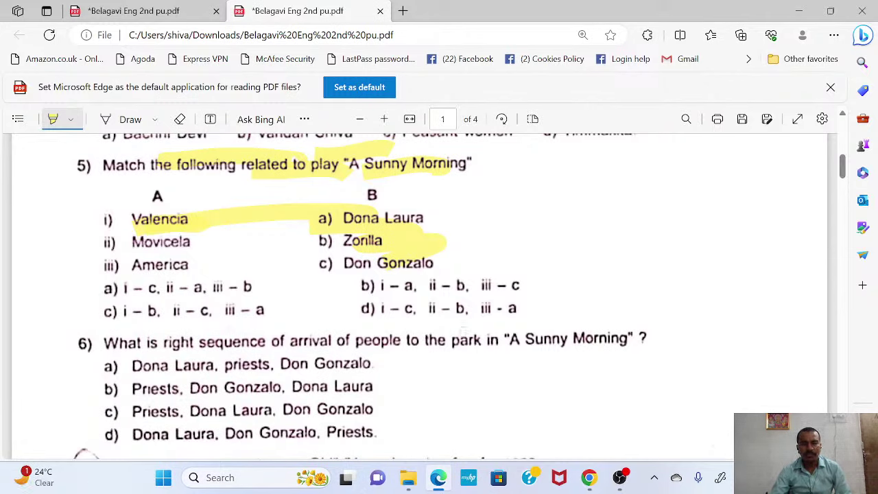
key(super+a)
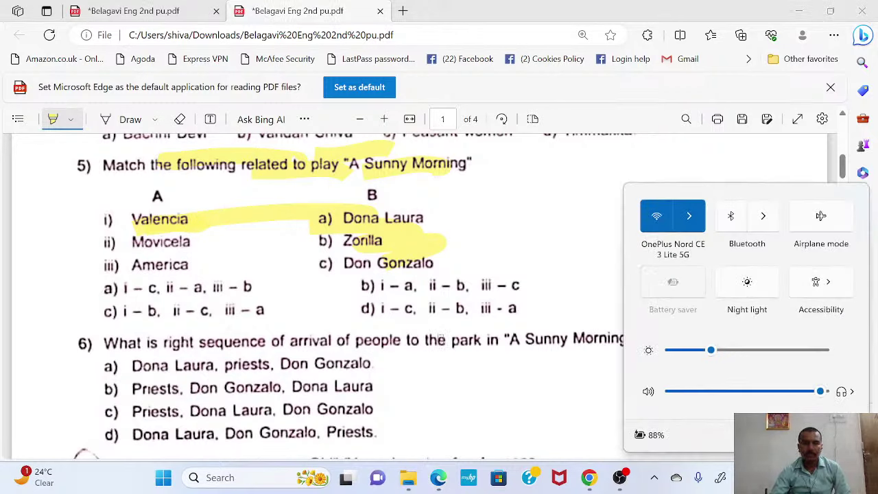
drag(133, 242, 197, 244)
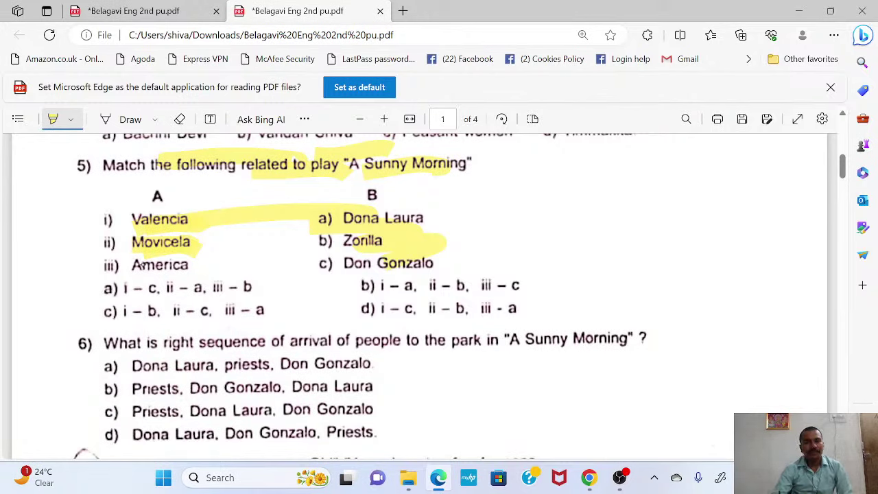
drag(101, 165, 417, 163)
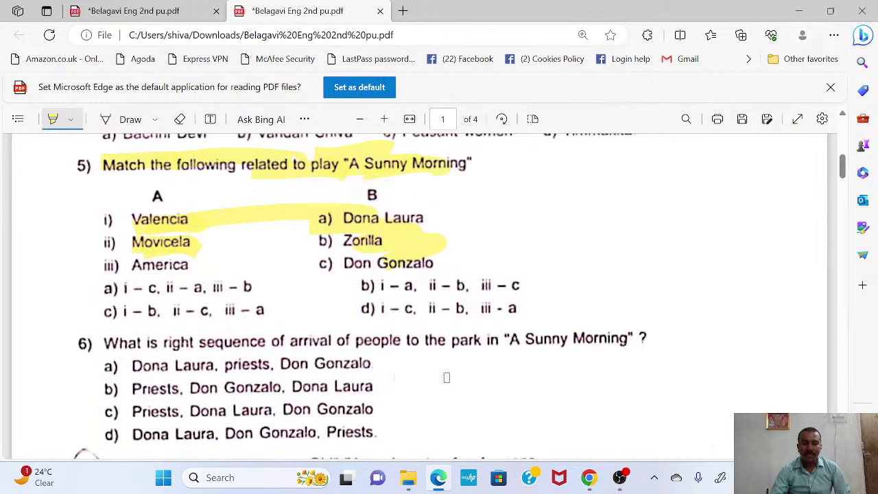
drag(343, 268, 409, 263)
mouse_move(362, 289)
mouse_down()
mouse_move(464, 292)
mouse_move(383, 310)
mouse_up()
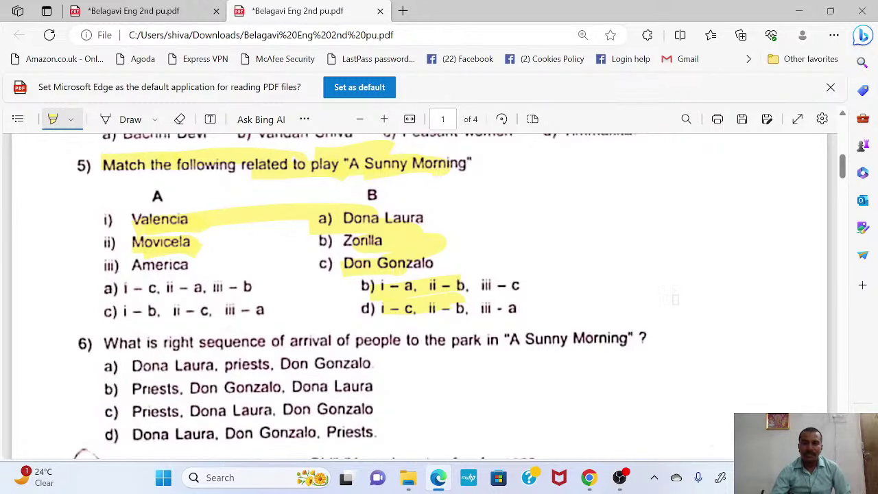
Highlight the text of question 6 about the sequence of arrival at the park, plus parts of its answer options a and b.
scroll(843, 172, down, 3)
scroll(788, 187, up, 1)
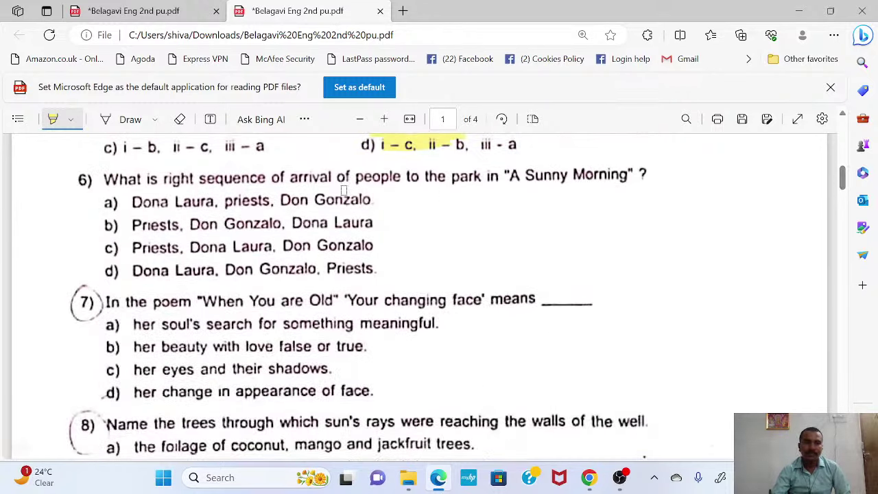
drag(408, 176, 595, 174)
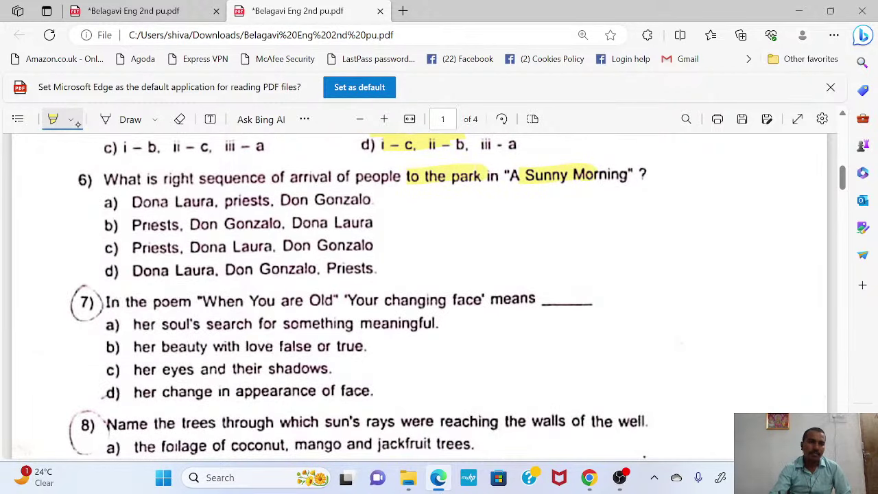
click(71, 121)
click(148, 275)
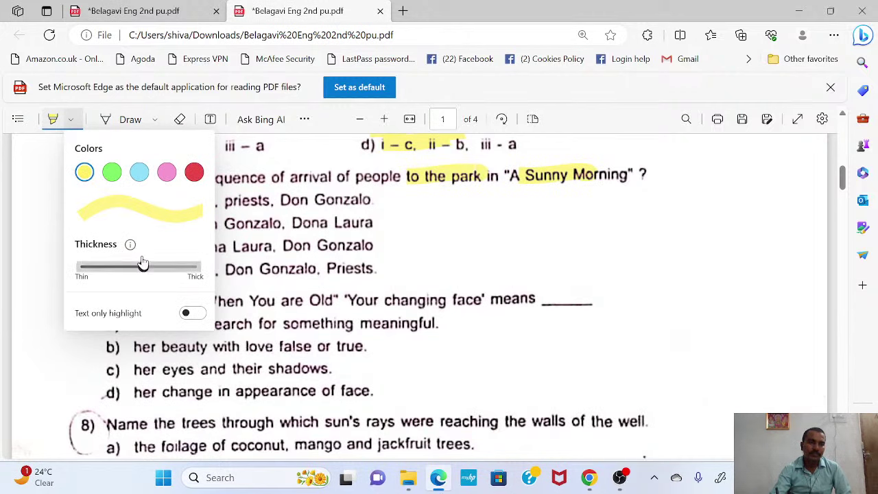
drag(261, 223, 330, 221)
drag(225, 201, 370, 199)
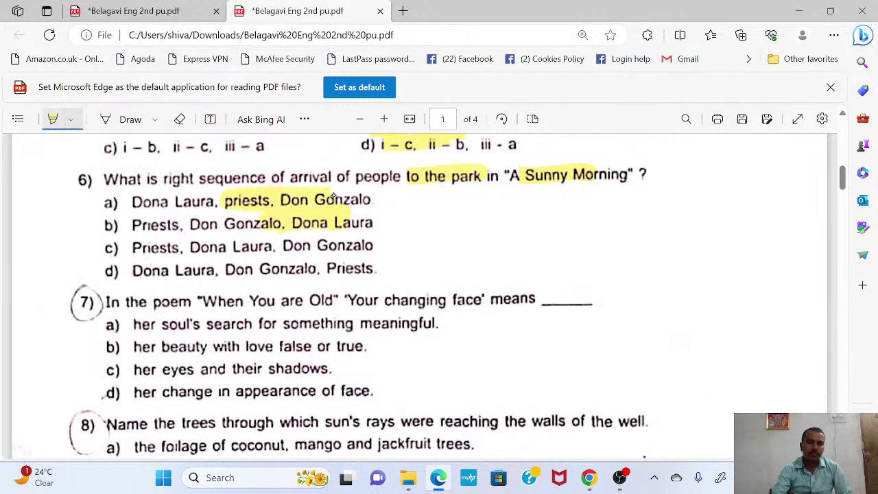
drag(199, 178, 406, 176)
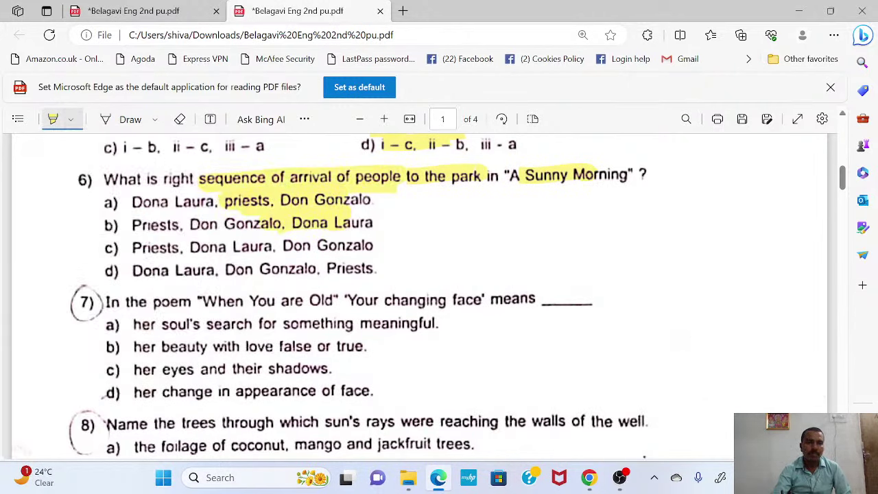
drag(128, 193, 221, 196)
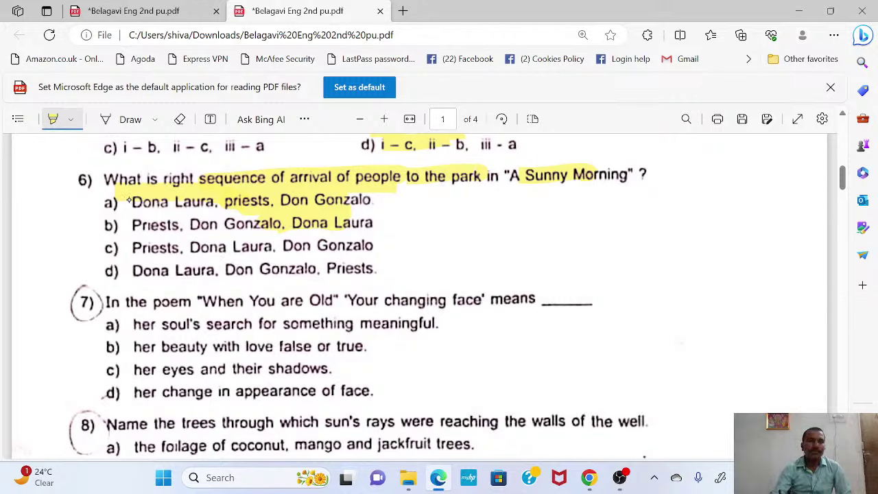
Highlight the remaining names in options a and b of question 6, and the names in options c and d.
drag(130, 200, 256, 201)
drag(131, 231, 280, 229)
drag(341, 231, 374, 226)
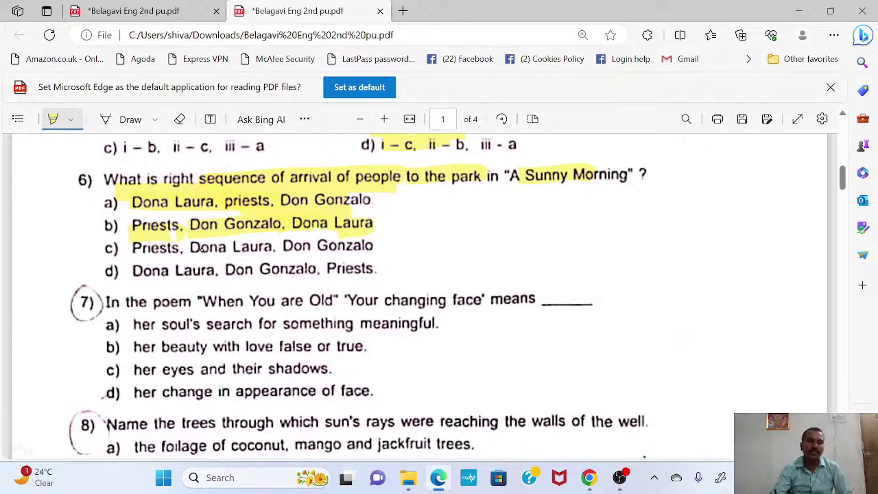
drag(191, 248, 371, 249)
drag(127, 271, 374, 271)
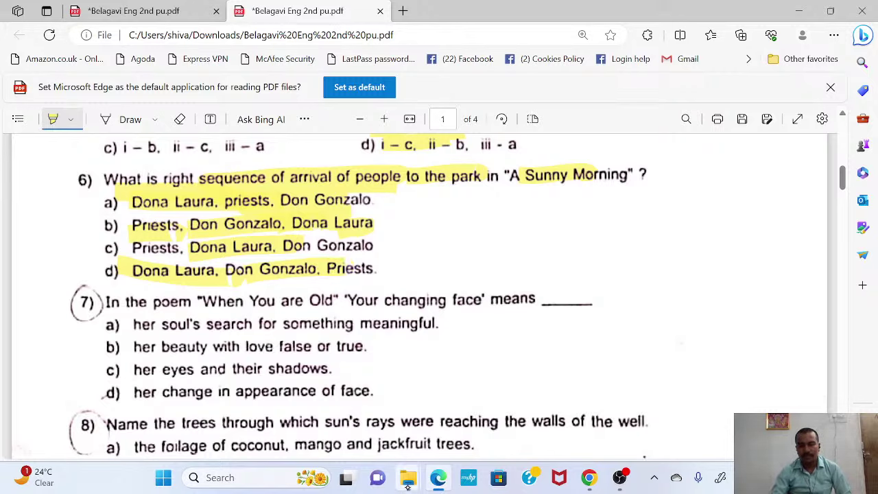
Close the second of the two open File Explorer windows showing Downloads.
mouse_move(409, 488)
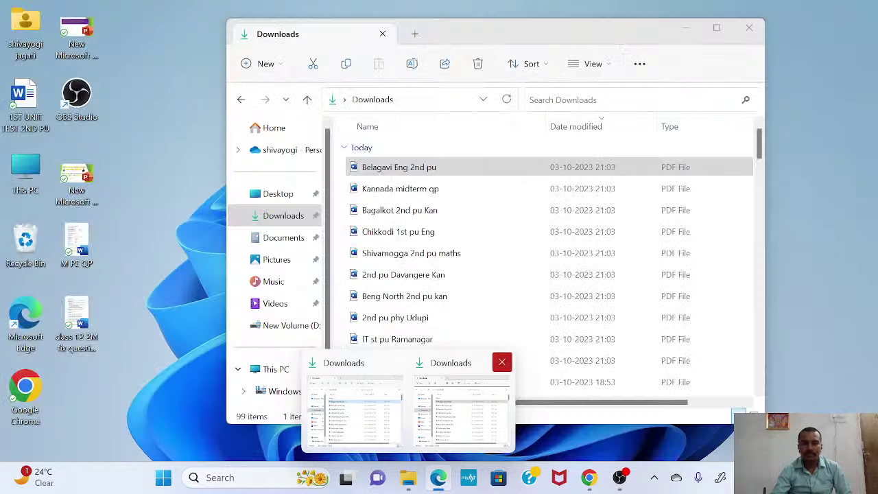
click(502, 362)
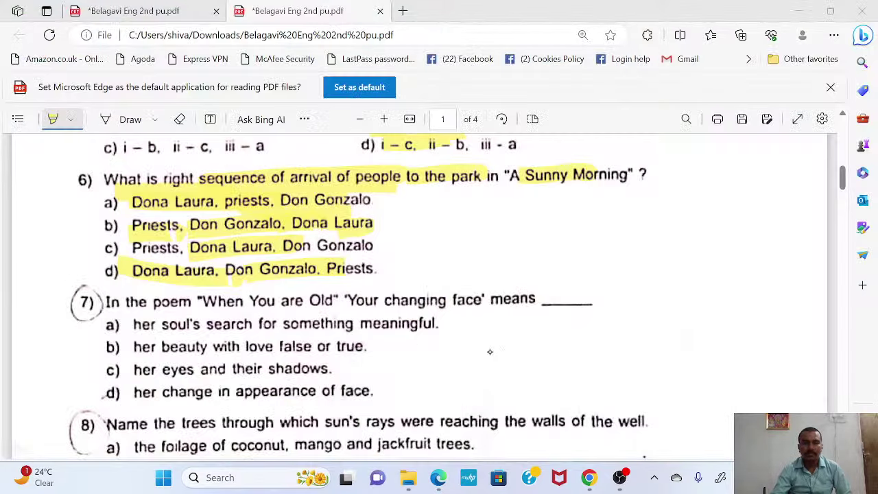
Highlight "Name the trees through which sun's rays were reaching the walls" in question 8.
scroll(788, 201, down, 5)
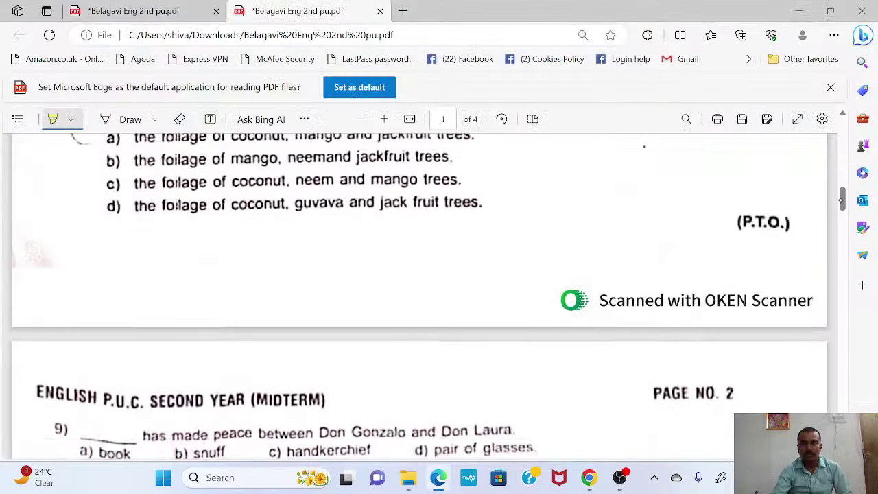
scroll(787, 201, up, 1)
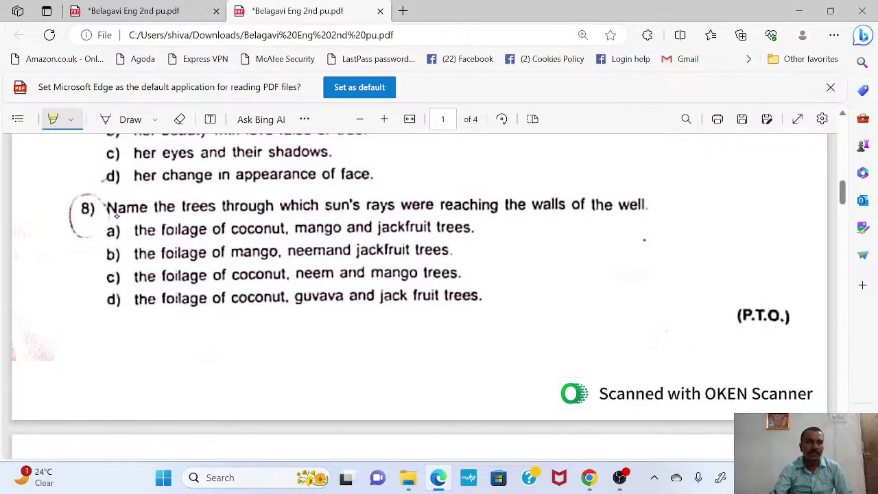
drag(108, 208, 223, 208)
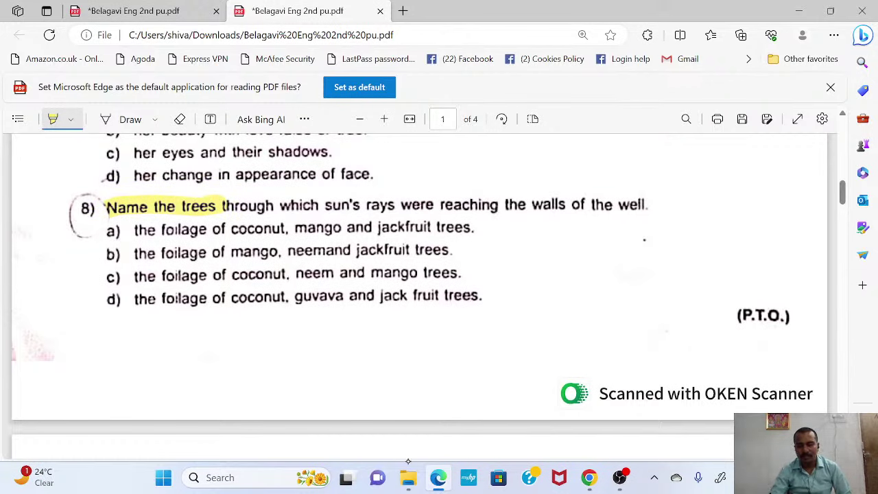
mouse_move(409, 467)
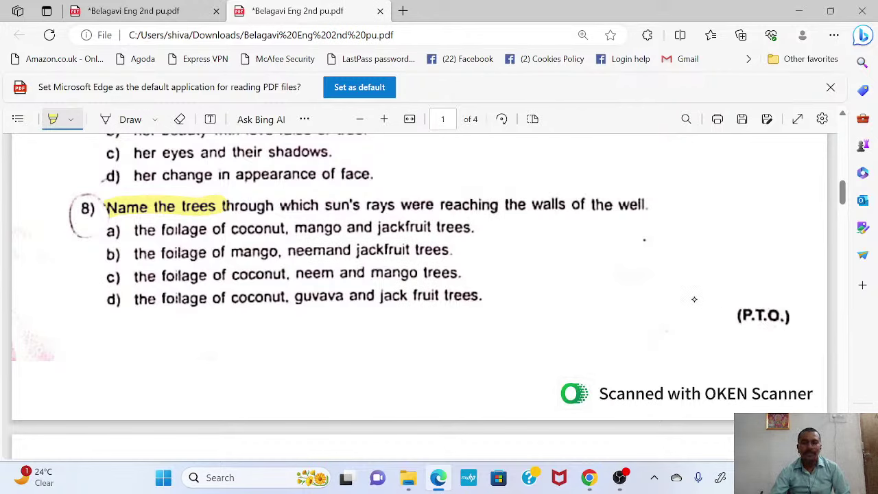
drag(223, 206, 396, 205)
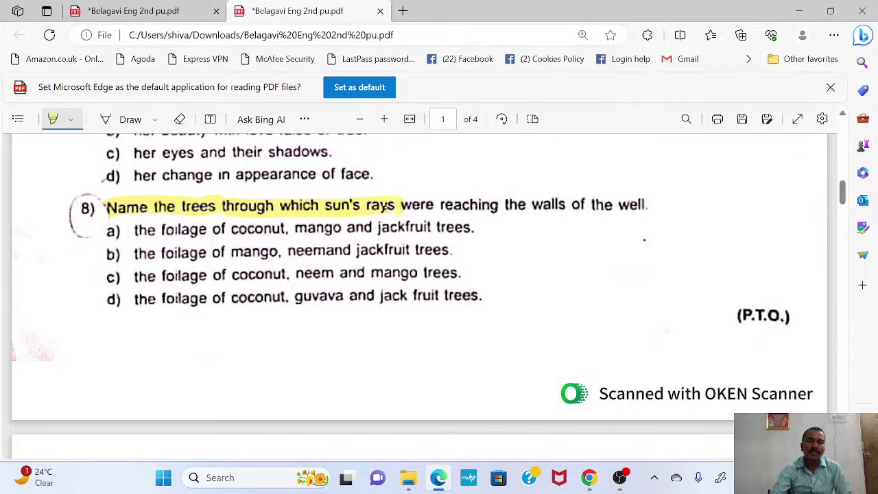
drag(527, 204, 567, 205)
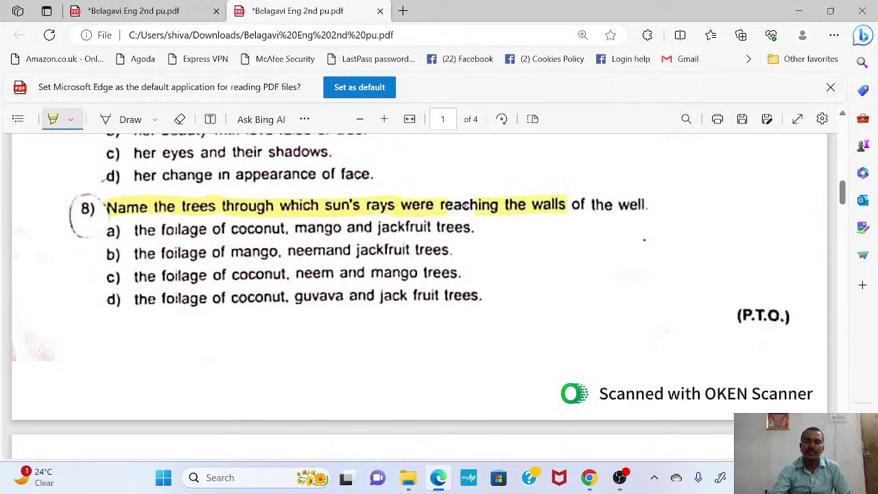
Highlight answer options a to d of question 8, the foliage and tree combinations.
drag(135, 228, 354, 221)
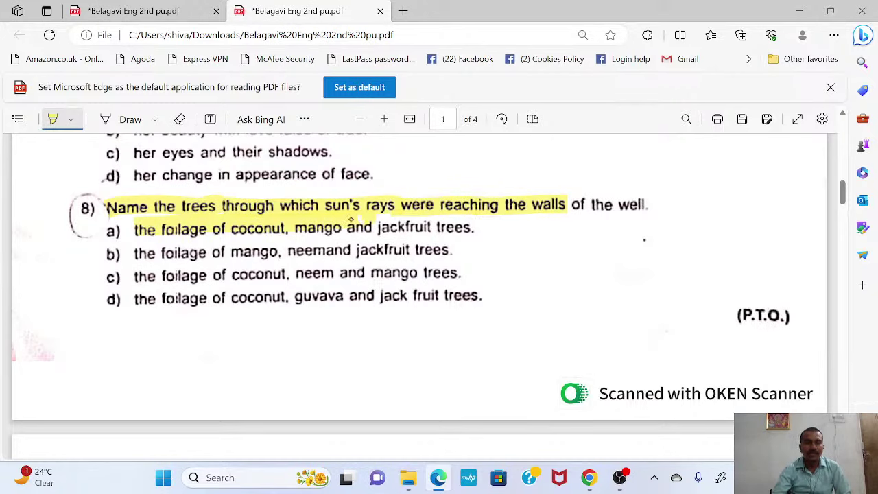
drag(134, 230, 484, 226)
drag(134, 253, 394, 251)
drag(134, 275, 393, 273)
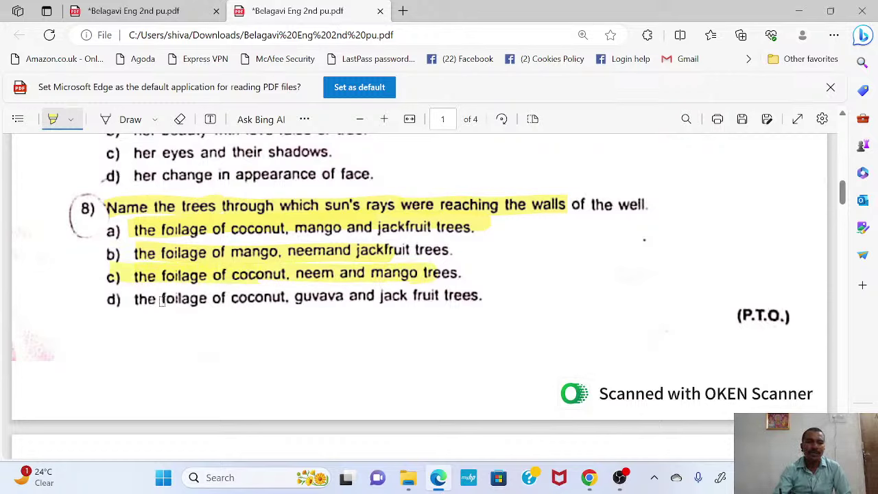
drag(135, 297, 481, 296)
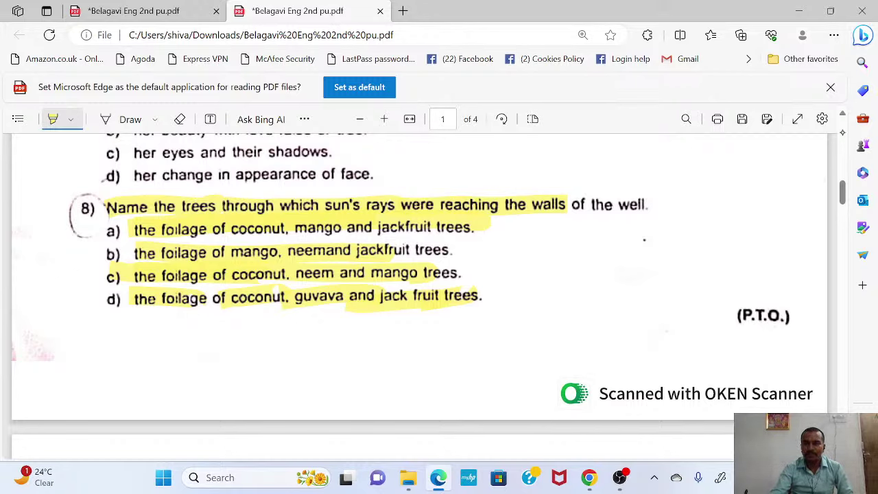
Highlight question 9 about making peace and question 10 about Basavaiah's acres on page 2, marking option c of each.
drag(842, 192, 843, 211)
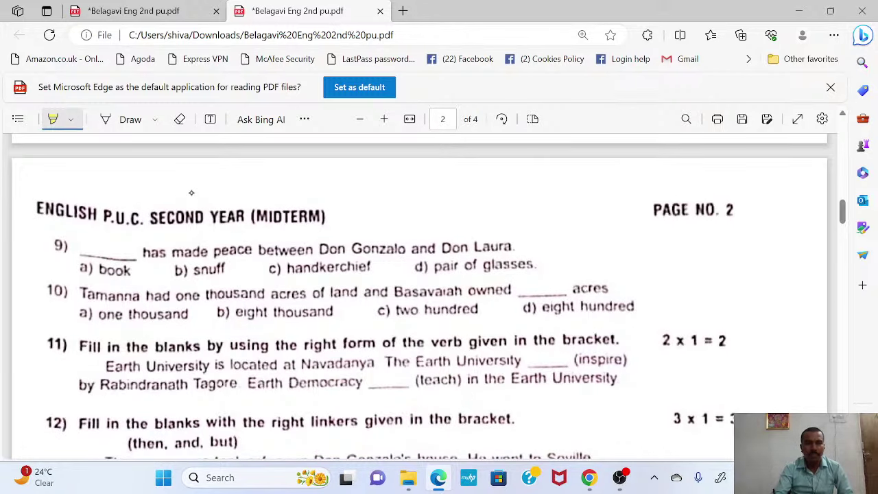
drag(142, 252, 439, 252)
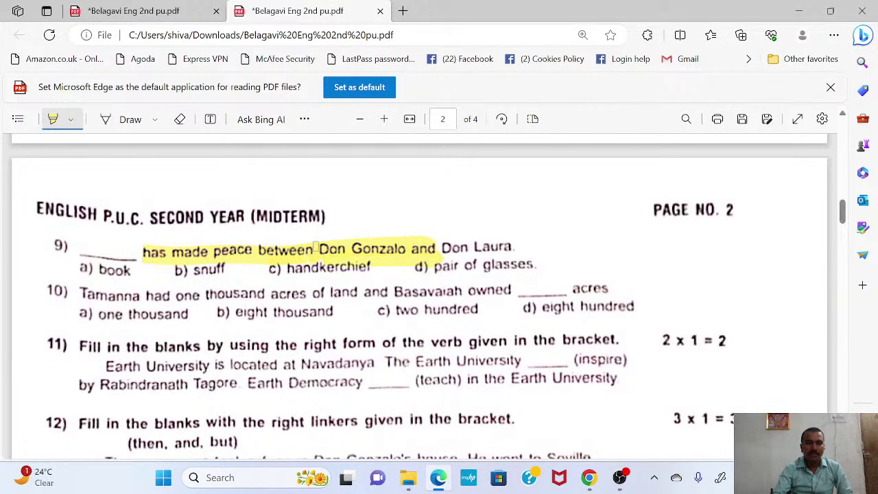
drag(179, 232, 508, 245)
drag(257, 275, 404, 276)
drag(223, 297, 570, 299)
drag(327, 322, 489, 323)
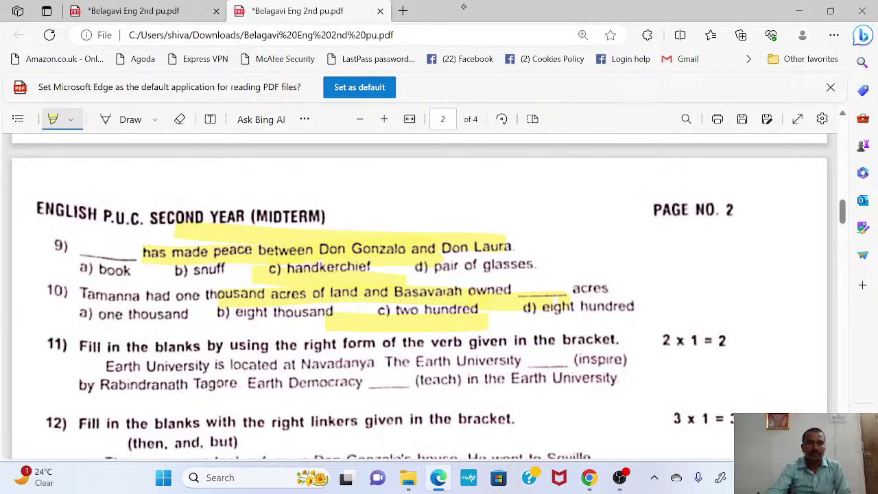
Minimize the browser and open the Downloads folder in File Explorer.
click(798, 11)
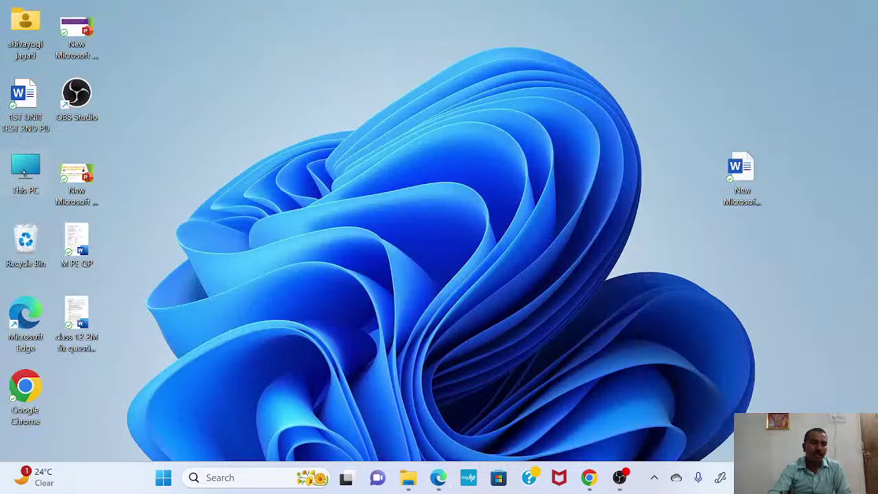
double_click(27, 173)
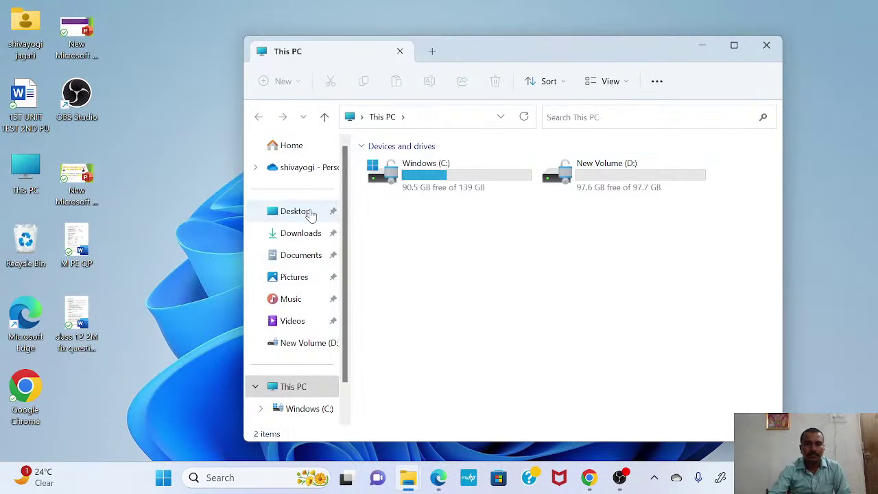
click(288, 235)
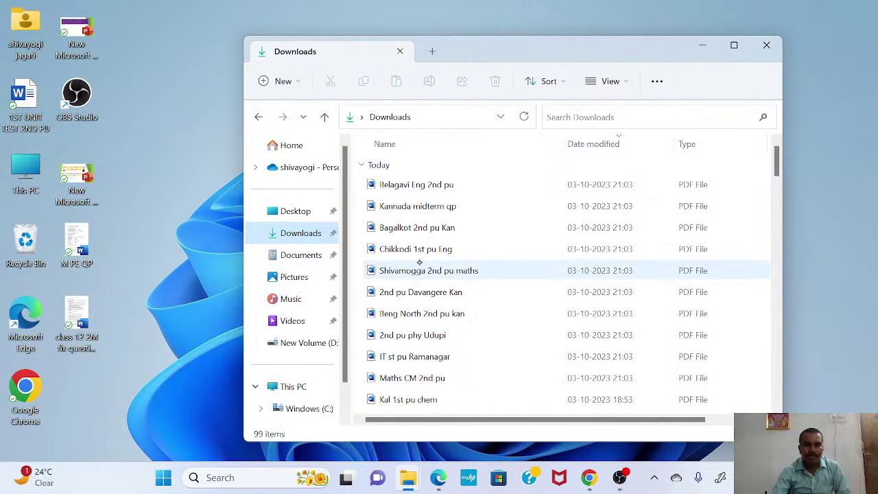
click(424, 228)
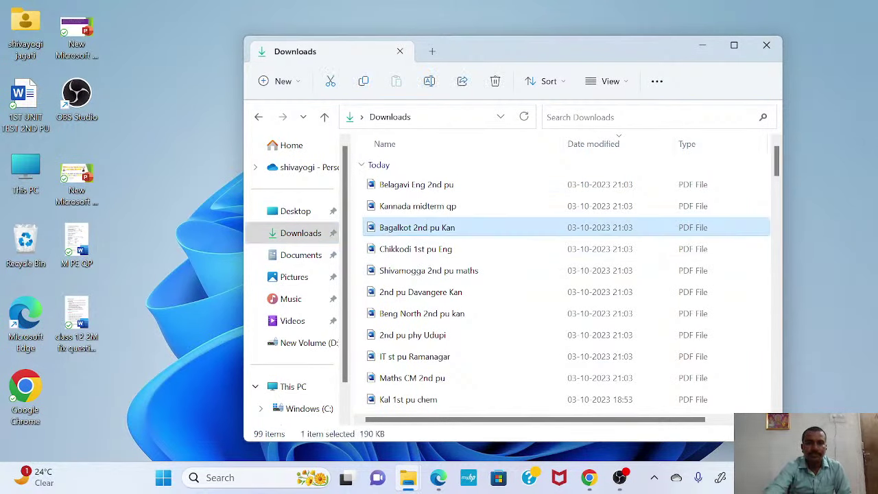
click(459, 233)
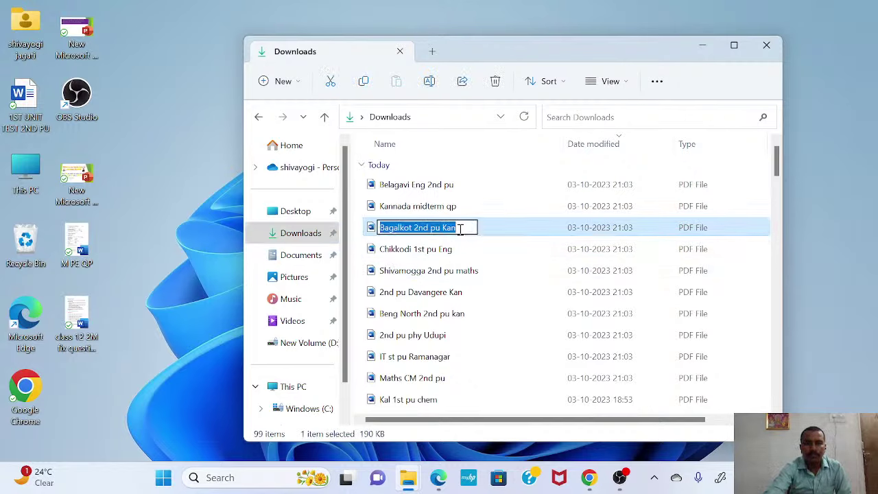
key(Return)
right_click(516, 240)
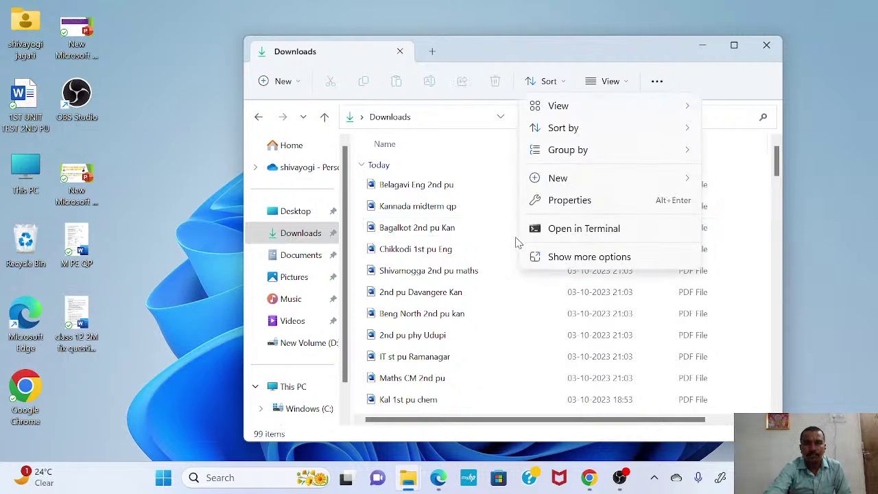
mouse_move(575, 177)
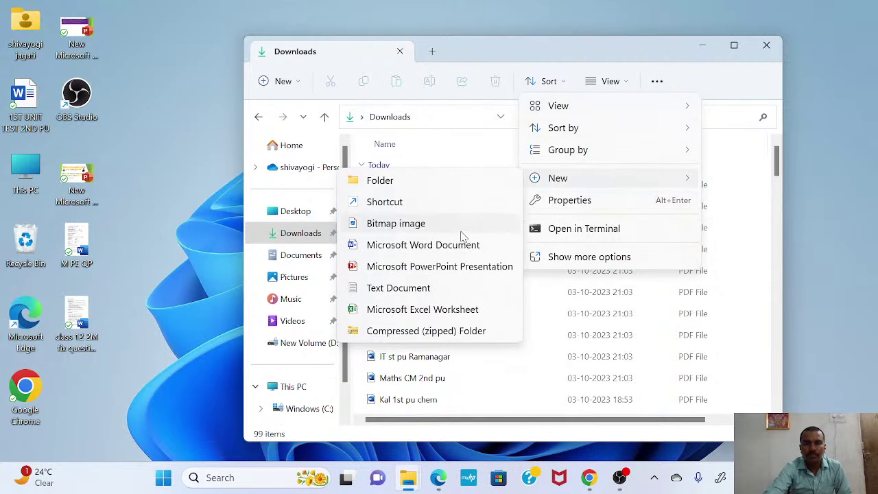
click(302, 241)
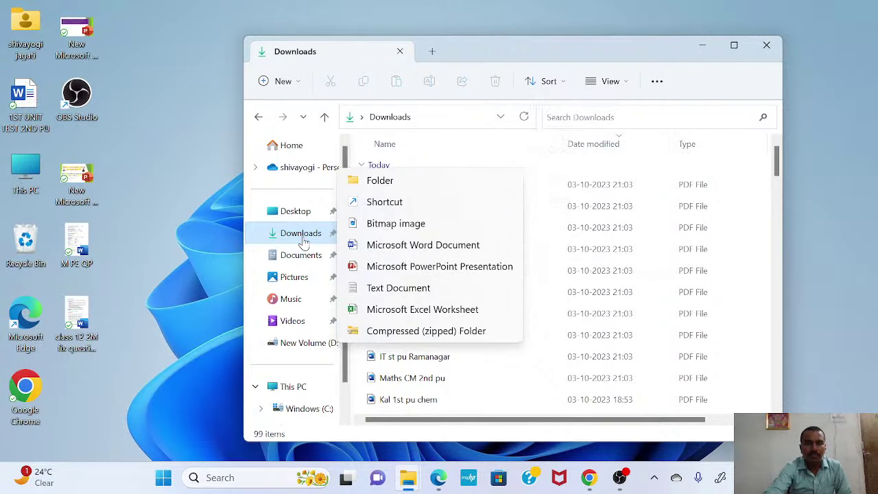
Open the file Bagalkot 2nd pu Kan from Downloads with Microsoft Edge.
click(443, 234)
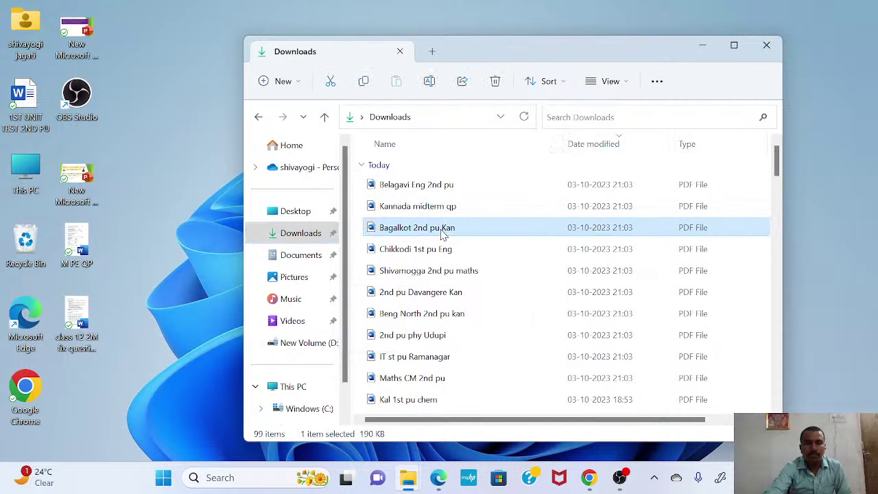
right_click(443, 234)
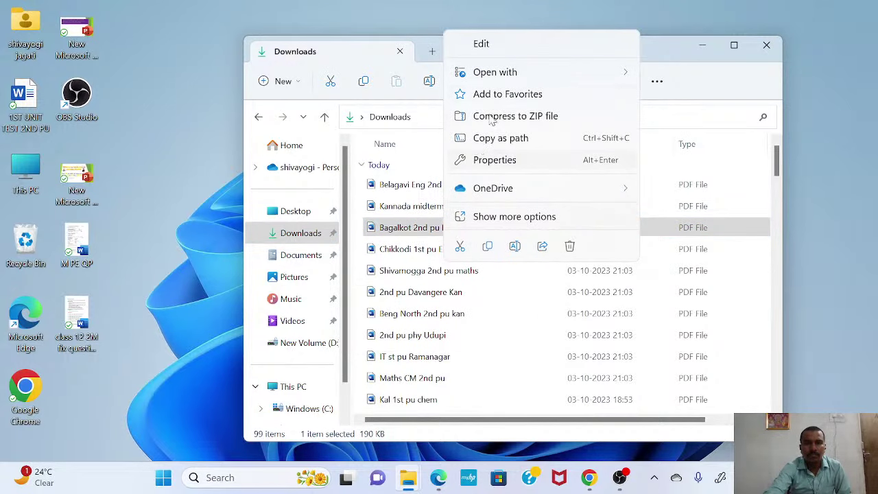
mouse_move(512, 72)
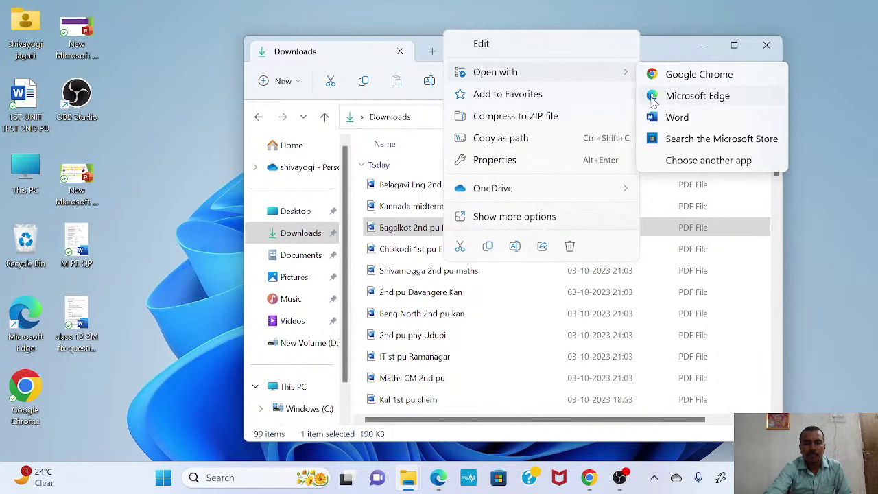
click(693, 96)
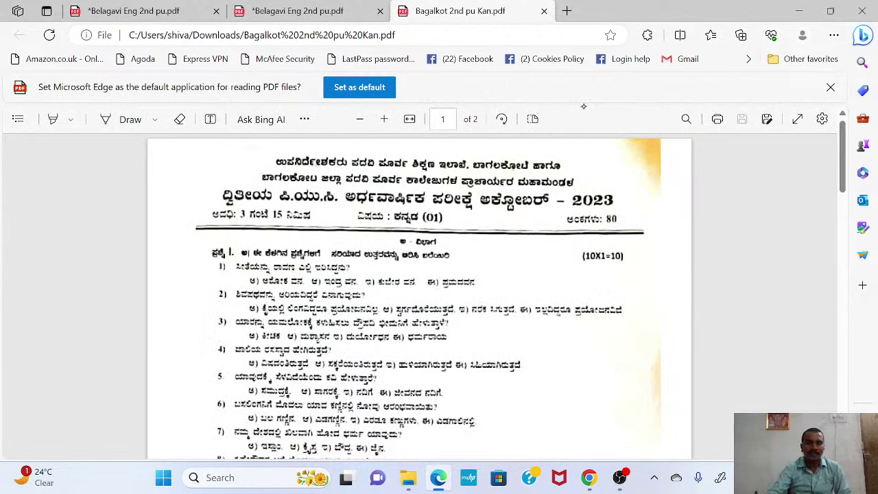
click(385, 119)
click(384, 119)
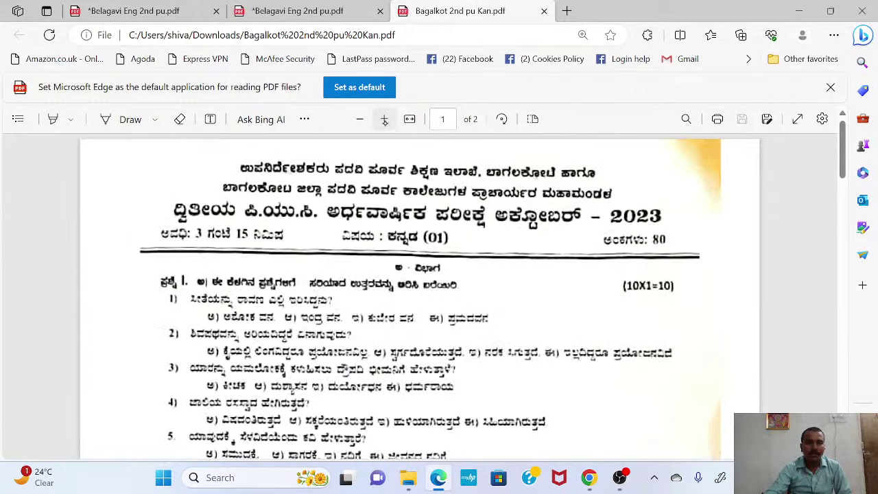
Select the yellow highlighter and mark the first header line and the start of the fourth-last word onward in the second.
click(384, 120)
click(383, 120)
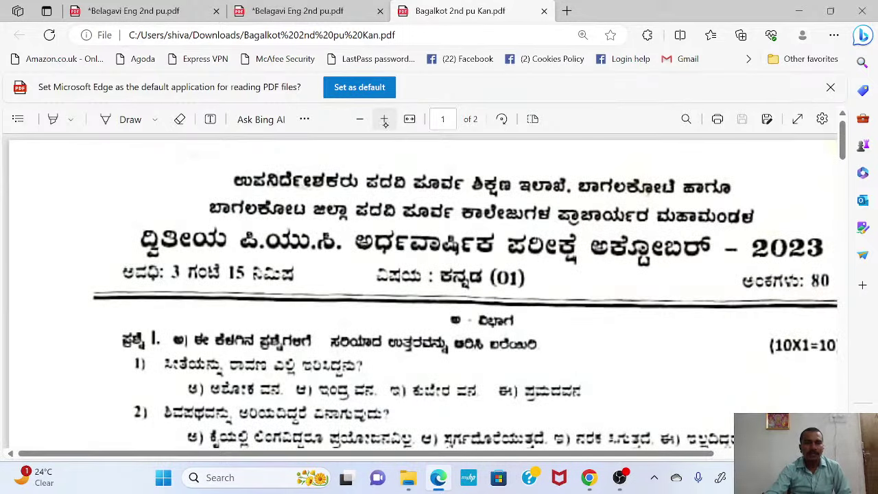
click(362, 119)
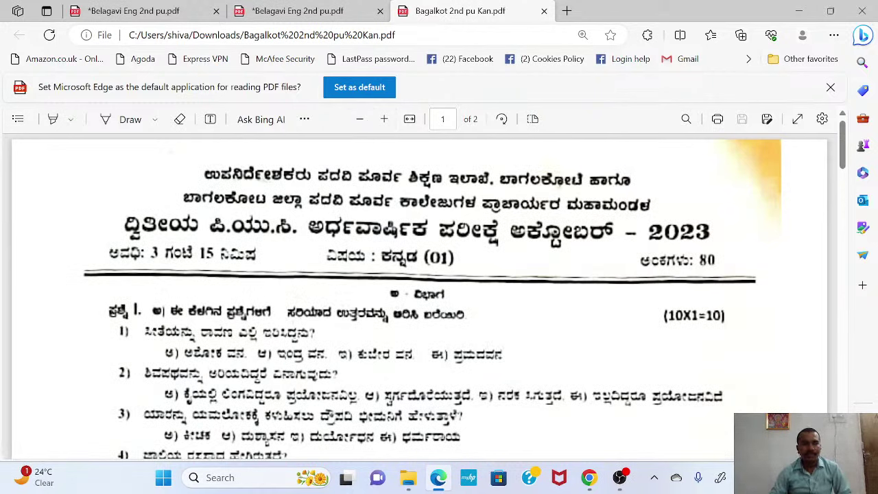
click(71, 120)
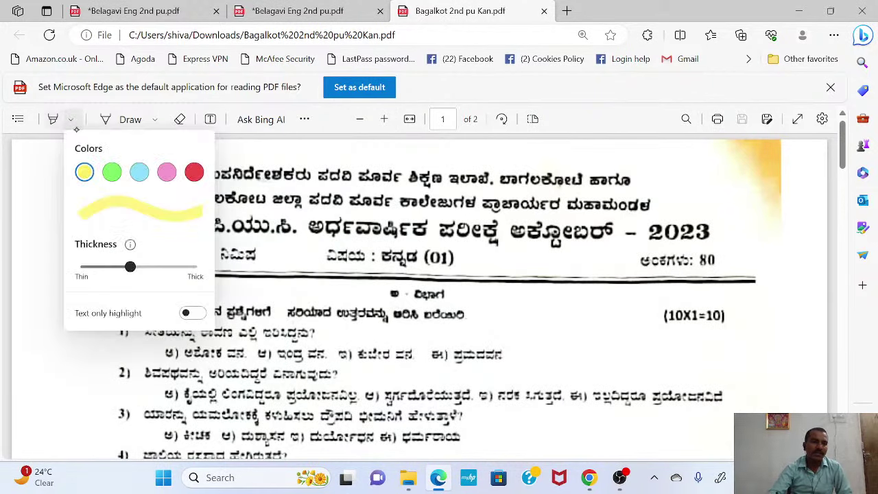
click(282, 322)
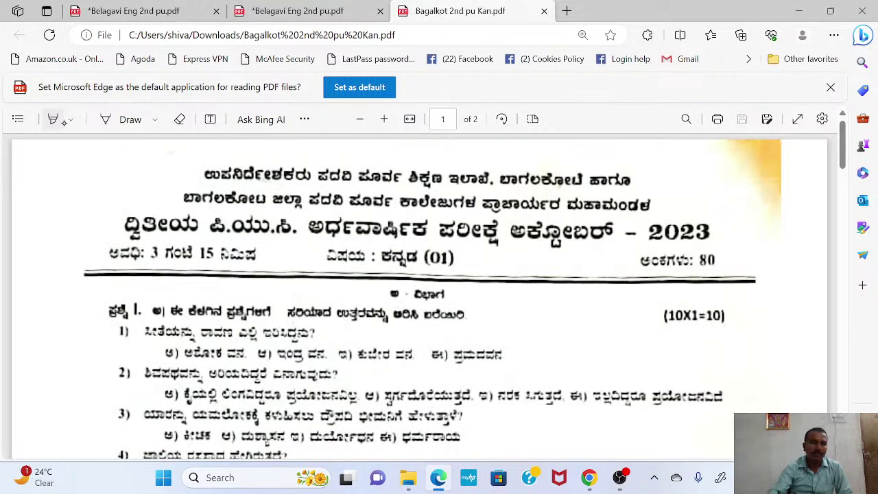
click(70, 120)
click(85, 172)
drag(296, 175, 598, 176)
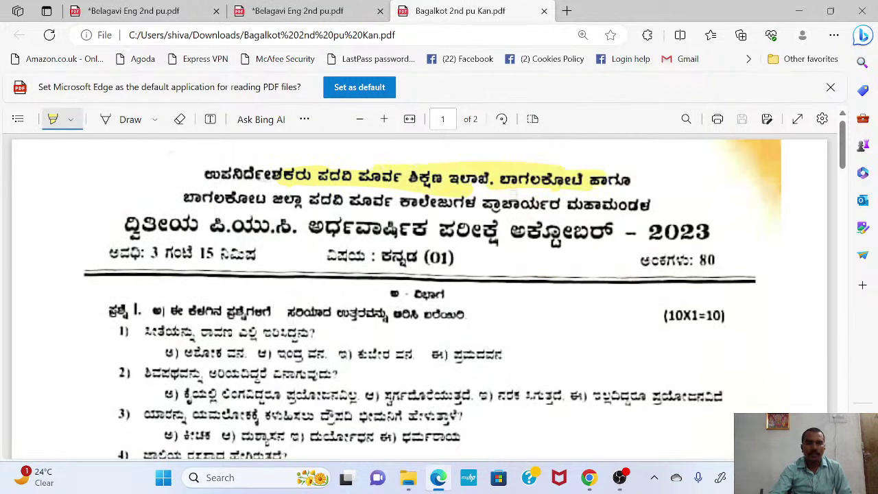
drag(481, 204, 554, 204)
Highlight the section I instruction line, question 1 and the subject entry Kannada (01) in the header.
drag(152, 311, 464, 314)
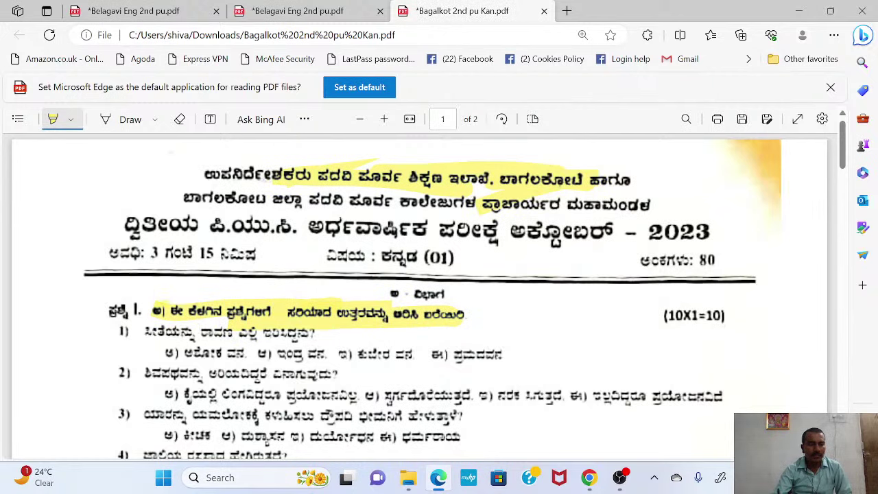
drag(144, 332, 316, 332)
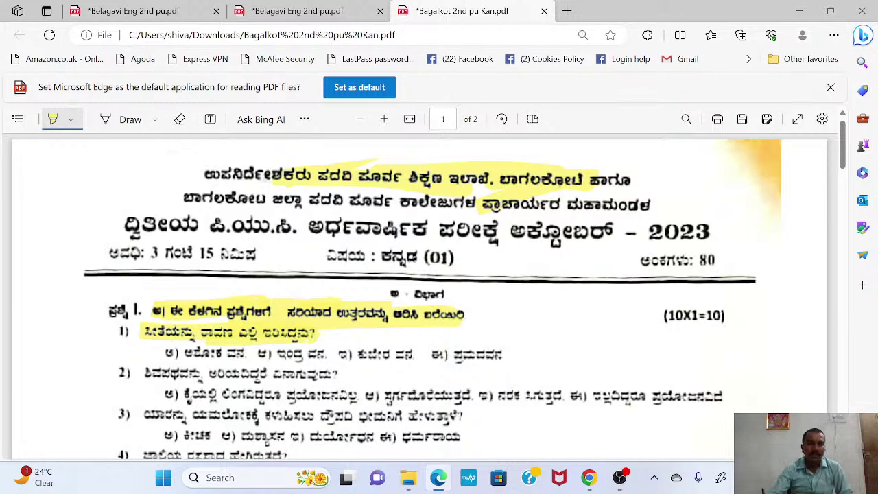
drag(385, 258, 447, 255)
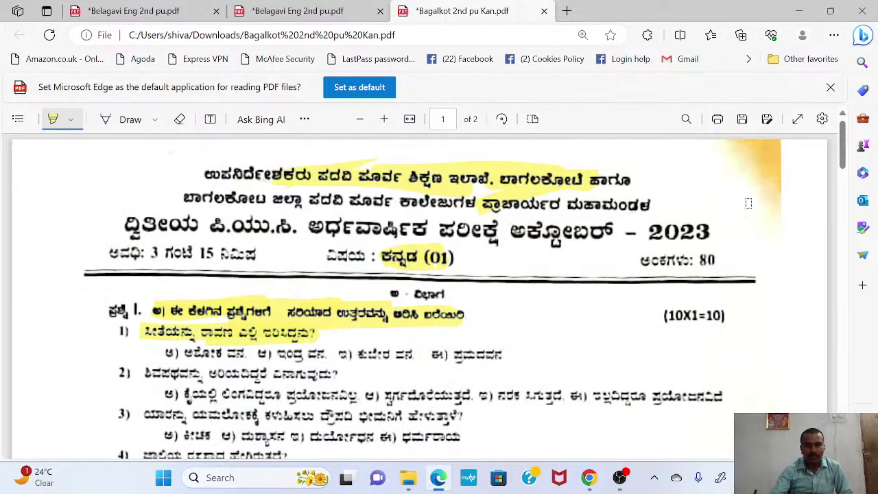
Highlight the answer options of question 1, then question 2 together with its answer options.
scroll(842, 172, down, 3)
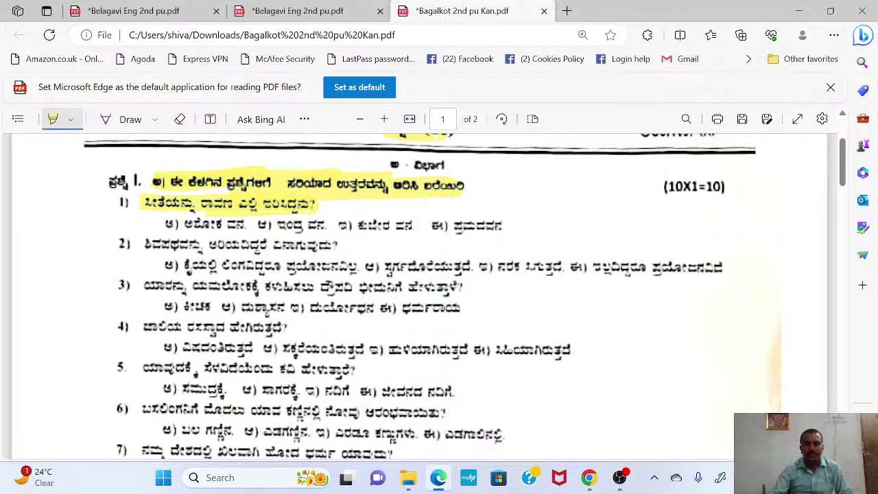
drag(197, 223, 484, 227)
drag(159, 244, 301, 246)
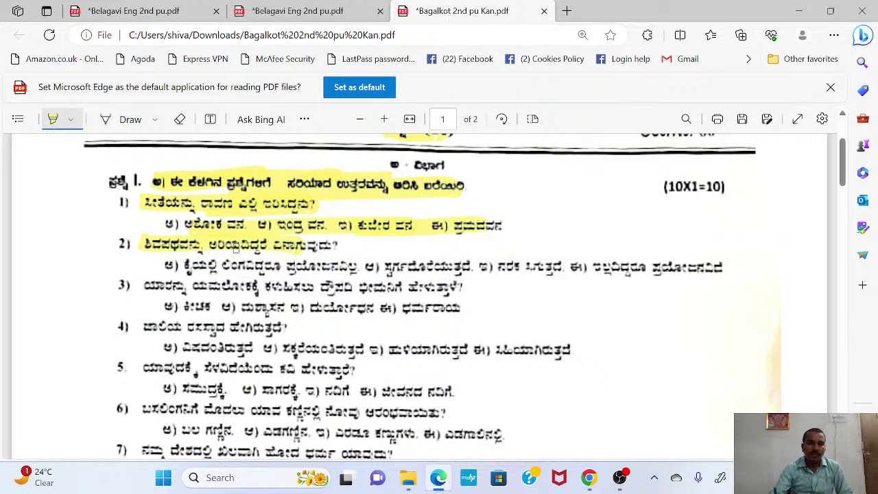
drag(160, 264, 721, 268)
Highlight questions 3 and 4 together with their answer options.
drag(146, 285, 494, 292)
drag(167, 308, 432, 313)
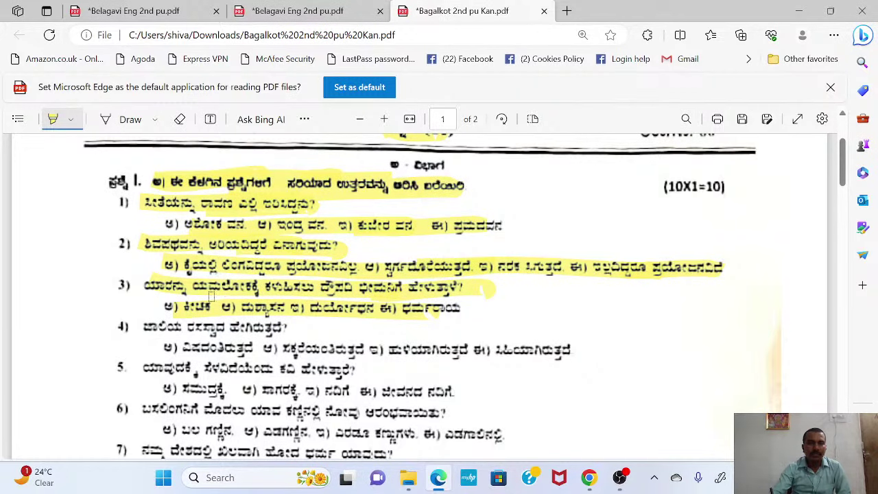
drag(139, 330, 287, 328)
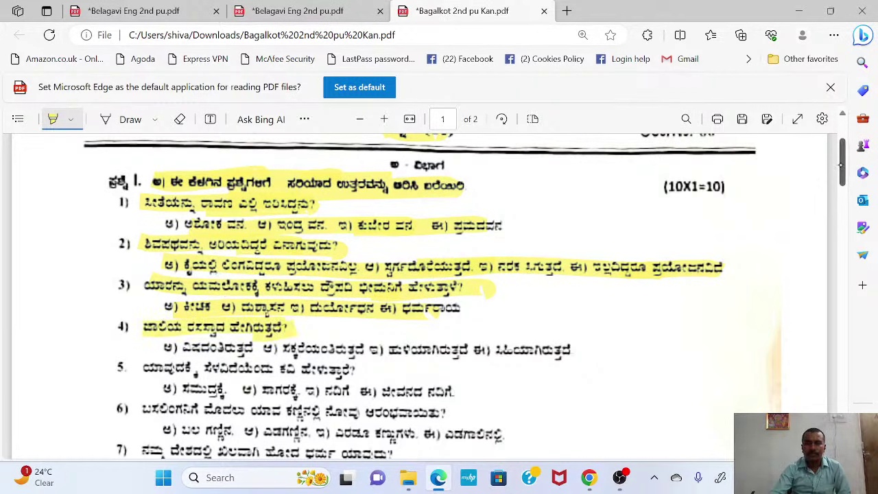
drag(842, 165, 842, 182)
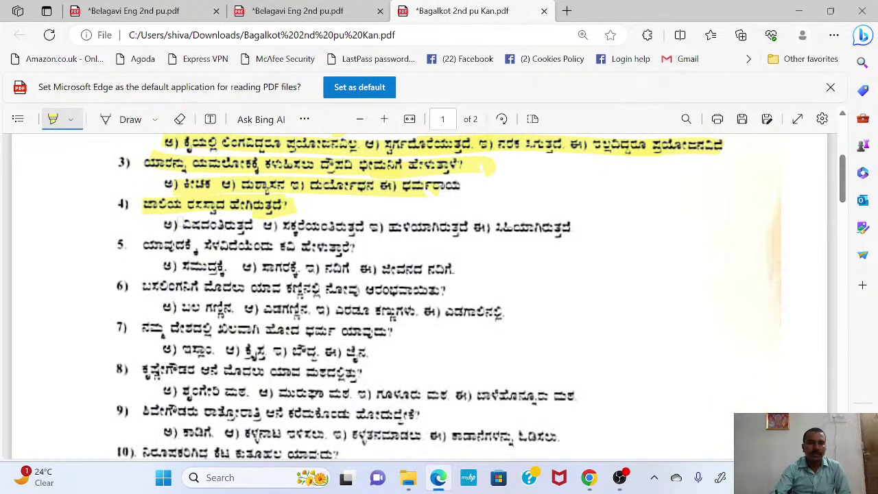
drag(180, 227, 538, 218)
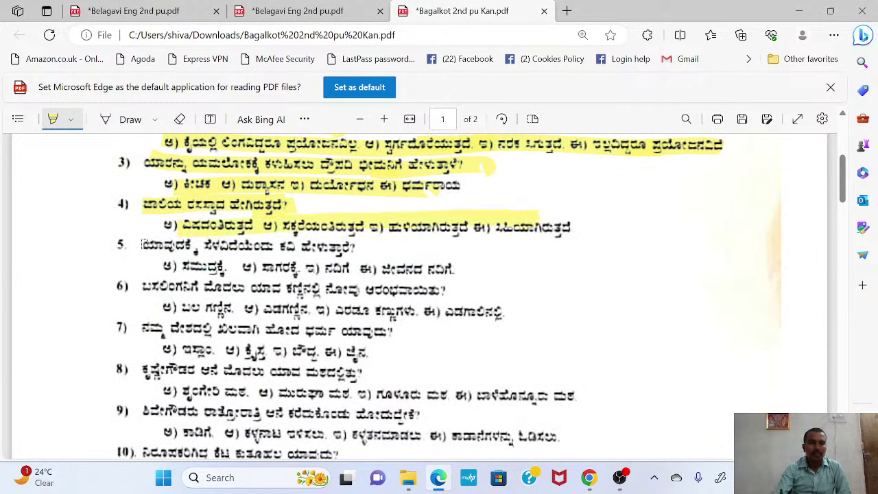
Highlight the question lines of questions 5, 6 and 7, leaving out their answer options.
drag(143, 246, 368, 248)
drag(142, 289, 465, 289)
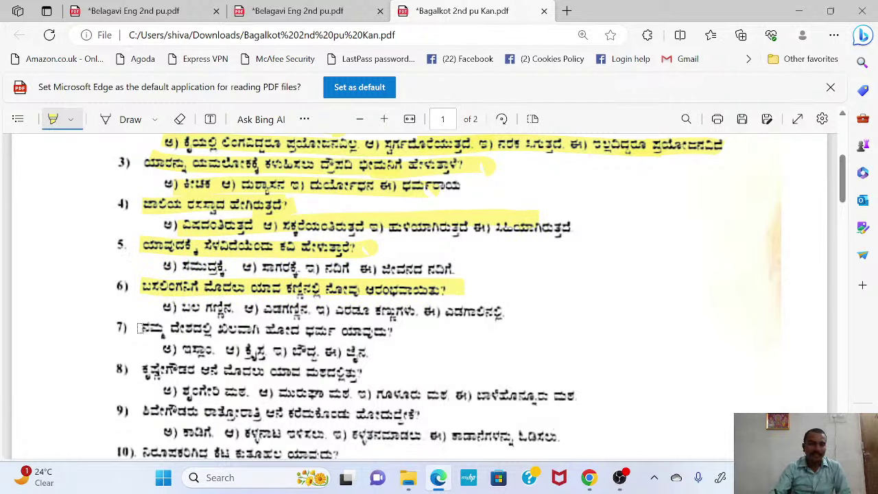
mouse_move(141, 329)
mouse_down()
mouse_move(376, 321)
mouse_move(411, 331)
mouse_up()
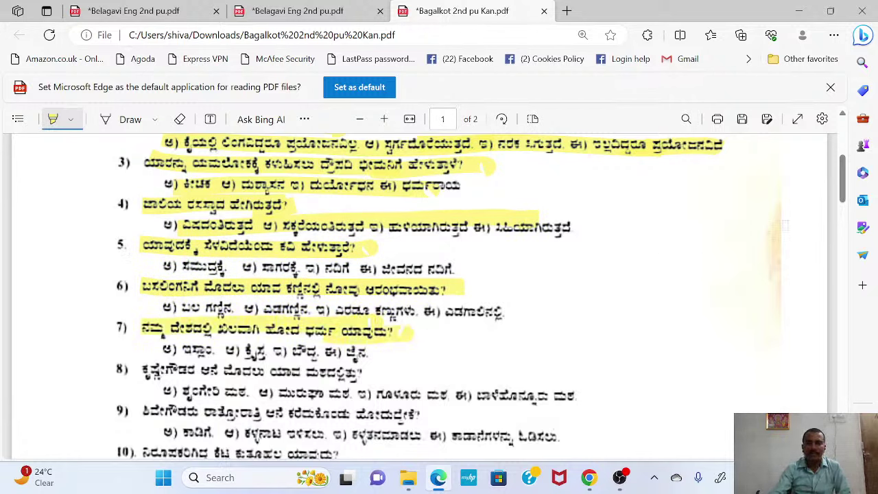
Highlight questions 8, 9 and 10, including the answer options of questions 9 and 10.
scroll(283, 270, down, 3)
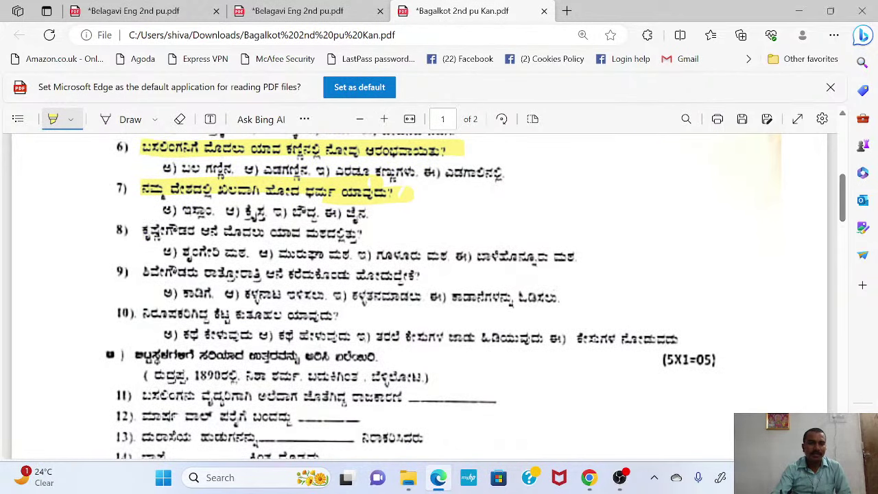
drag(142, 231, 362, 233)
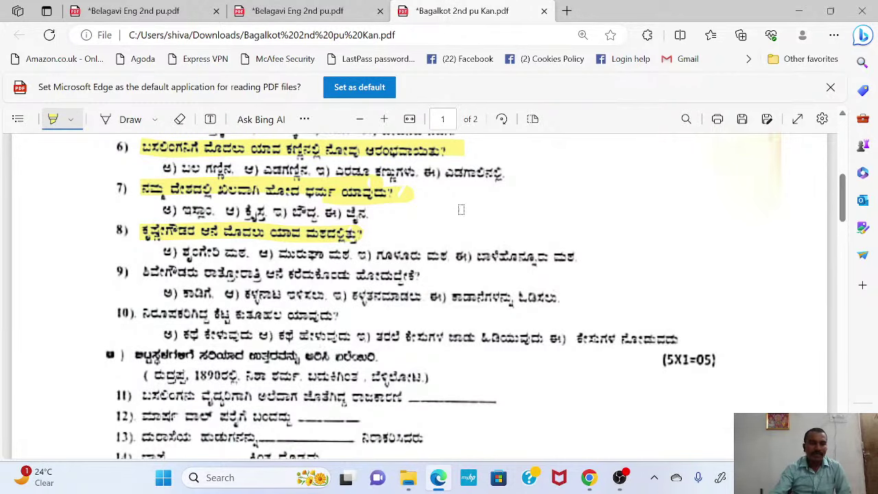
drag(139, 274, 432, 274)
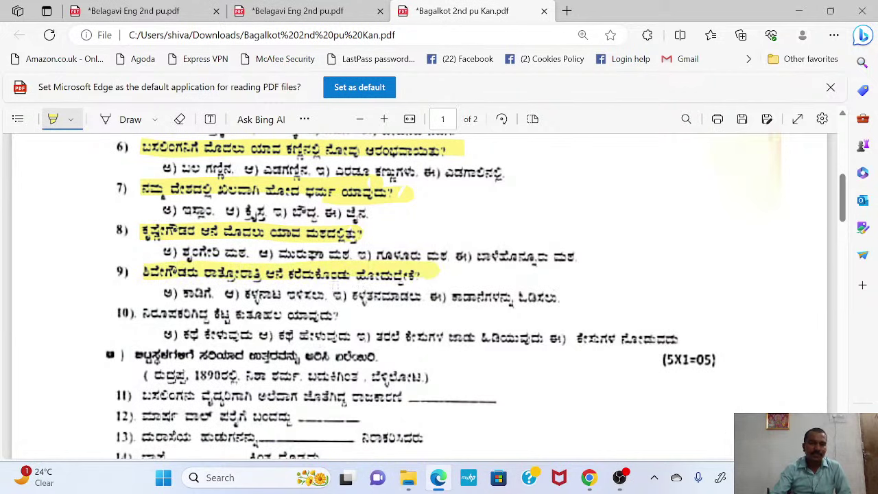
drag(180, 291, 542, 304)
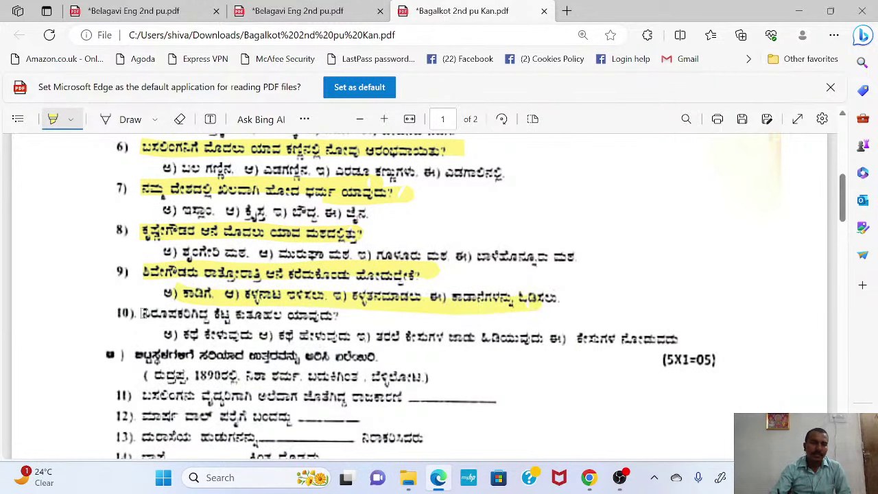
drag(142, 313, 353, 317)
drag(164, 335, 676, 339)
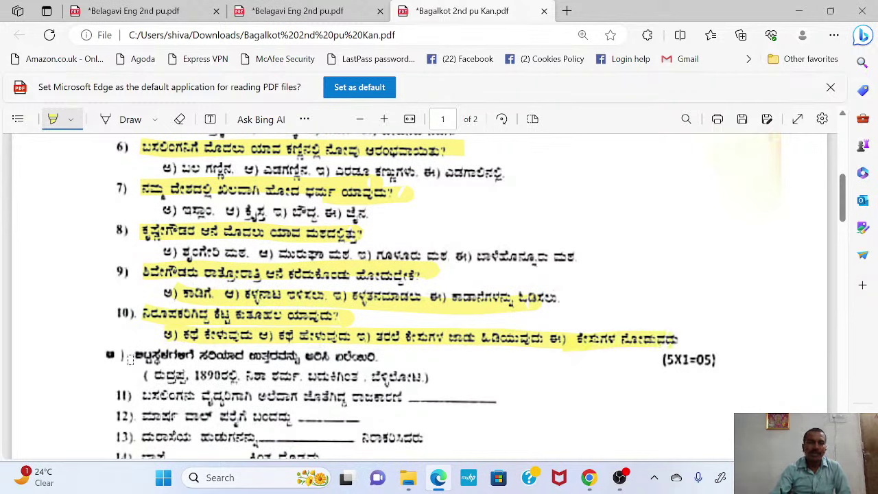
Highlight the fill-in-the-blanks instruction, its bracketed word list and questions 11 to 13.
drag(133, 355, 376, 356)
drag(148, 375, 427, 377)
drag(142, 396, 435, 397)
drag(144, 416, 373, 416)
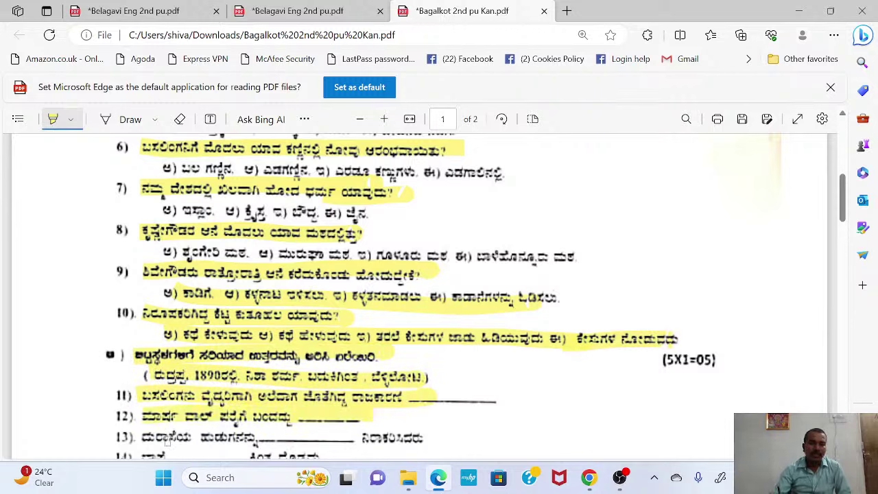
drag(155, 440, 453, 439)
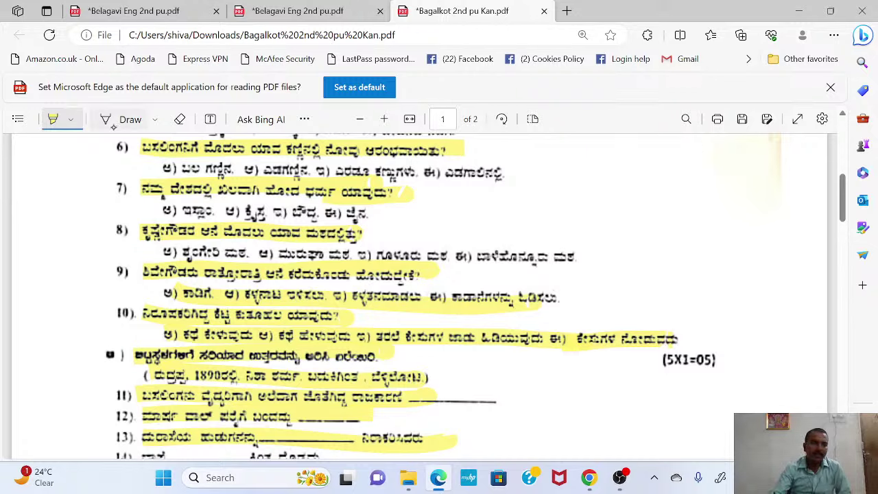
Handwrite "SJ MATHS class" beside questions 6 to 8 with the Draw pen, changing the ink from blue to dark violet after the S, and underline it.
click(117, 123)
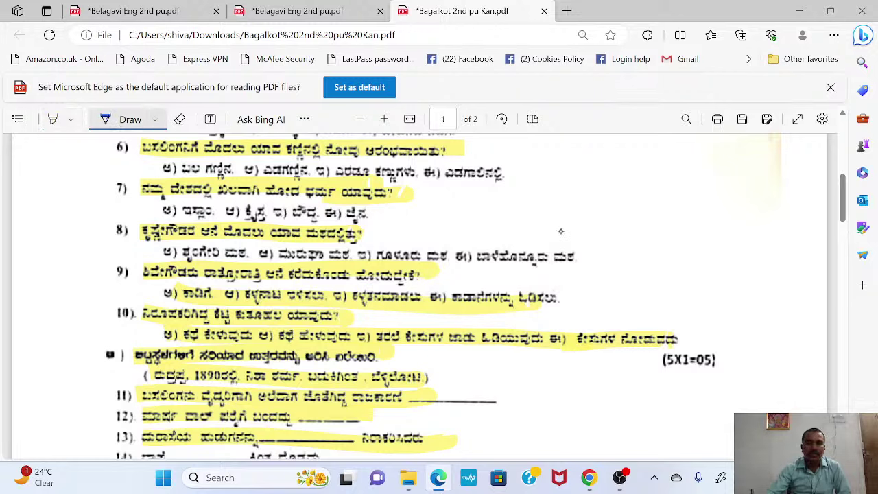
drag(596, 202, 584, 221)
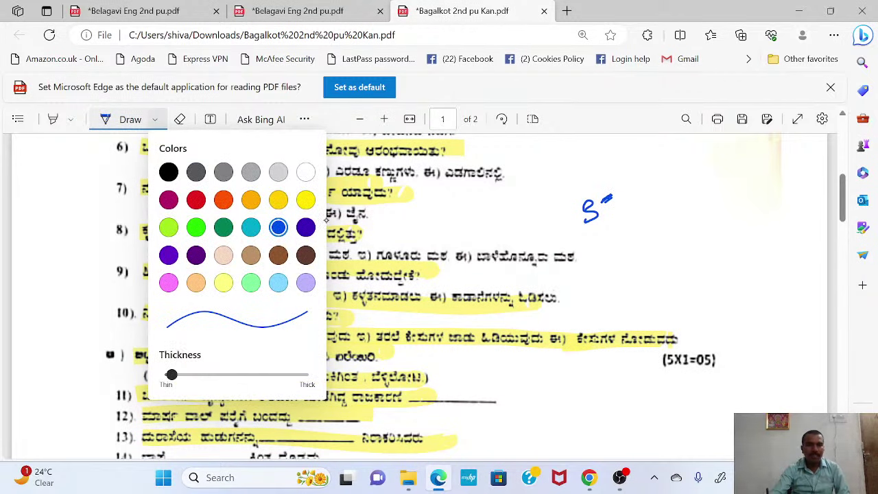
click(306, 227)
click(616, 198)
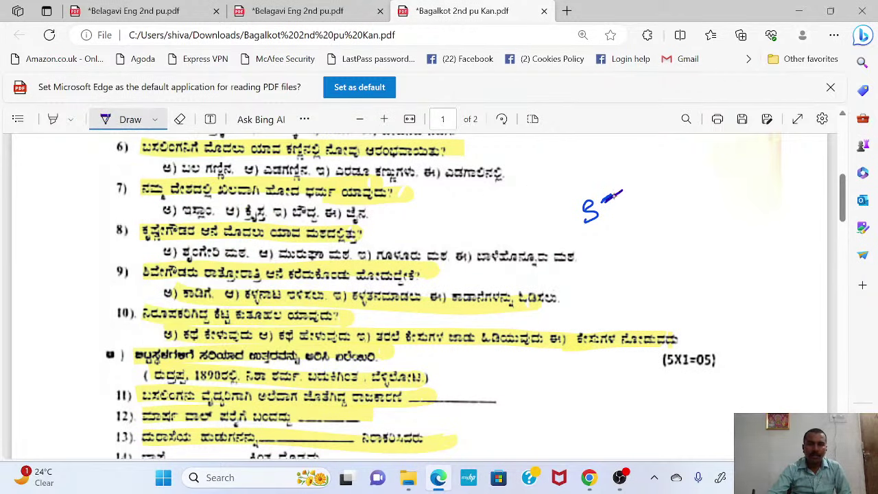
mouse_move(621, 194)
mouse_down()
mouse_move(610, 213)
mouse_move(639, 193)
mouse_move(654, 196)
mouse_move(679, 171)
mouse_move(774, 152)
mouse_up()
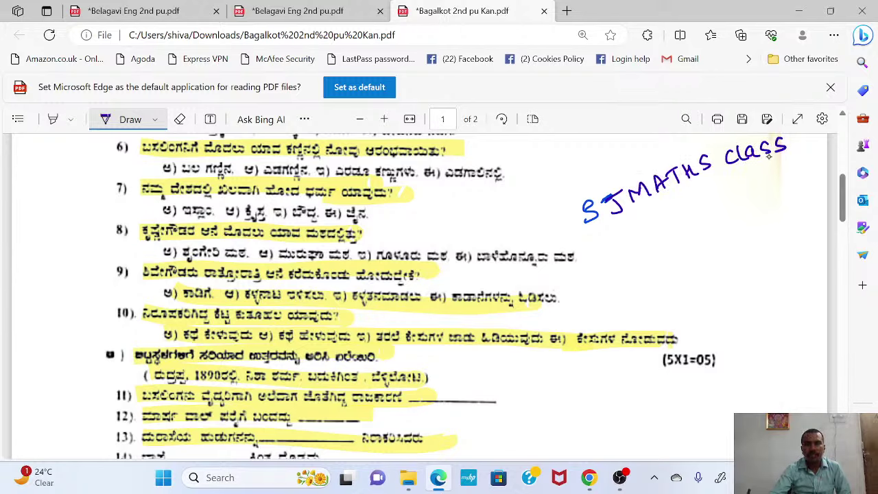
drag(604, 240, 743, 186)
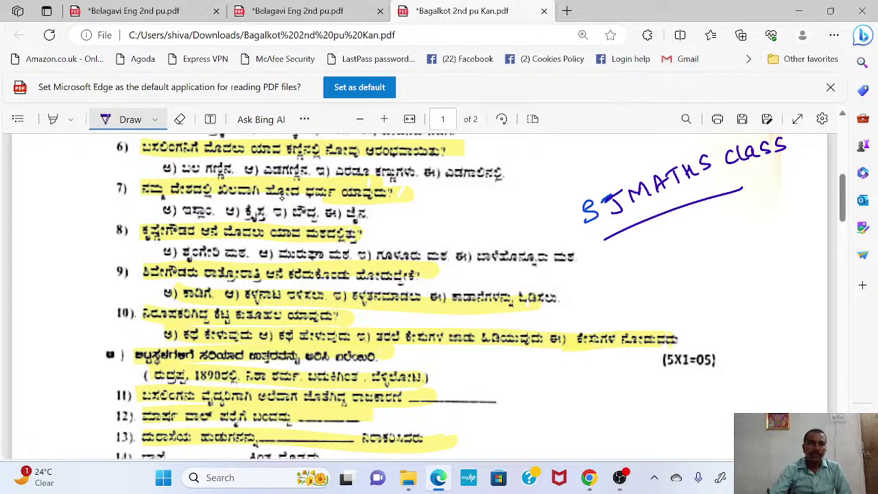
Erase the blue S and the stray blue mark before "JMATHS class" and redraw the S in dark violet.
click(179, 119)
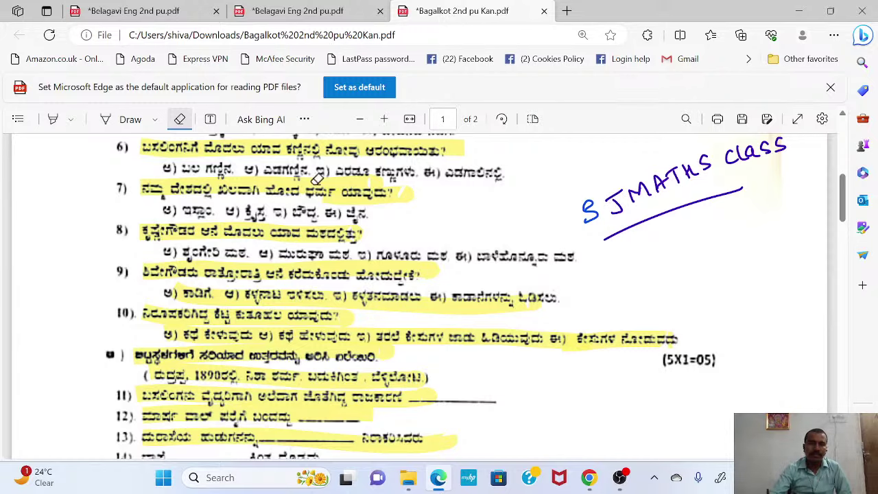
click(108, 119)
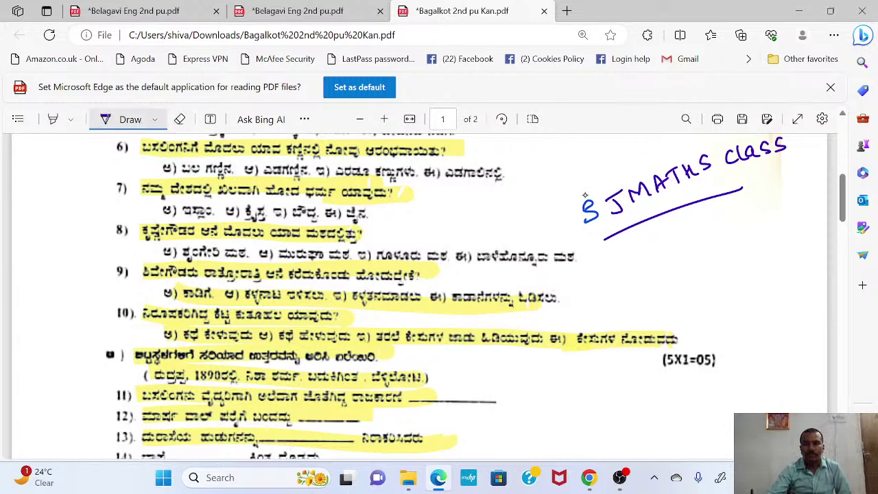
click(180, 119)
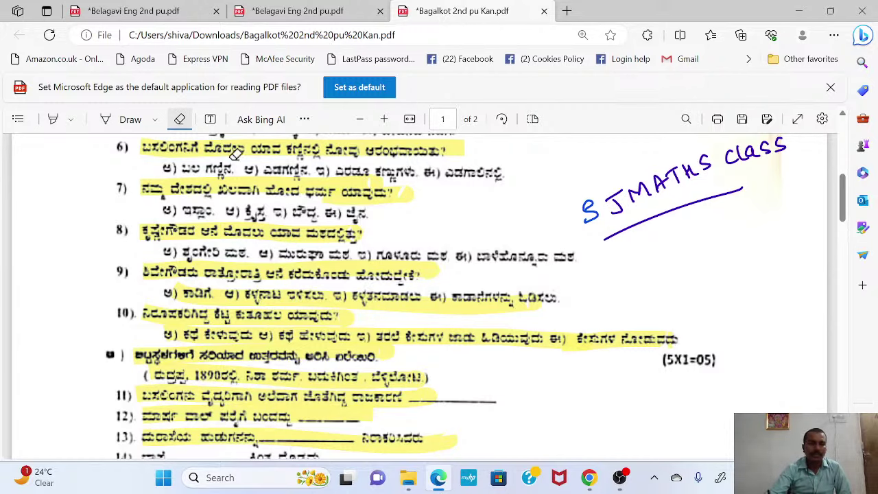
click(590, 202)
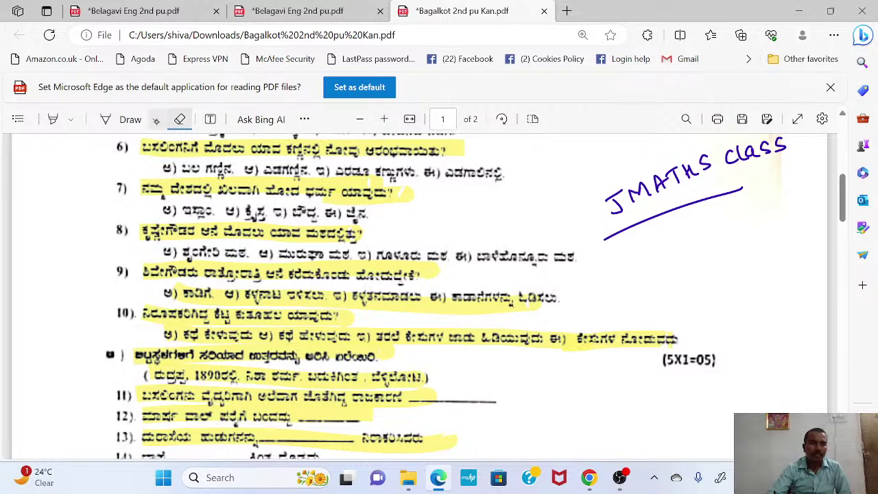
click(155, 119)
click(135, 122)
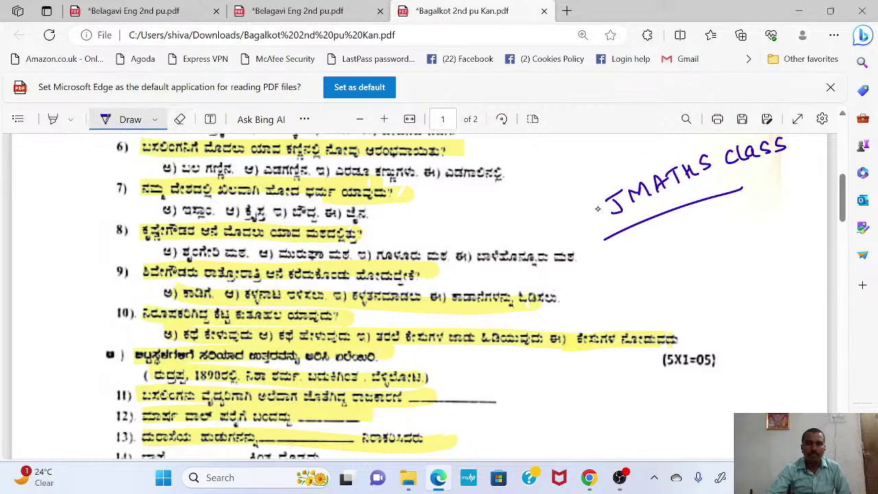
drag(603, 202, 591, 216)
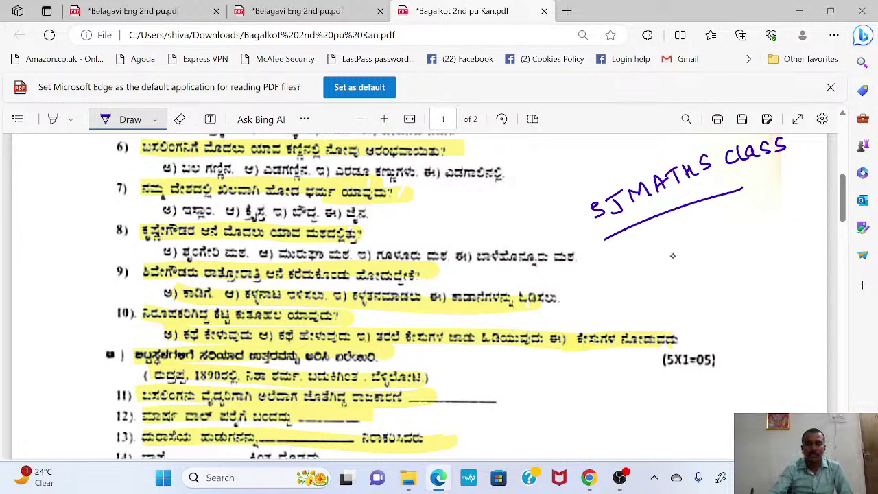
Handwrite "Integrals" below the underlined heading, with "MCQ" beneath it inside a circle.
drag(628, 254, 648, 251)
mouse_move(638, 252)
mouse_down()
mouse_move(640, 275)
mouse_move(649, 273)
mouse_up()
mouse_move(652, 261)
mouse_down()
mouse_move(660, 267)
mouse_move(737, 225)
mouse_up()
mouse_move(702, 288)
mouse_down()
mouse_move(711, 299)
mouse_move(727, 280)
mouse_move(724, 291)
mouse_up()
mouse_move(749, 273)
mouse_down()
mouse_move(752, 292)
mouse_move(727, 257)
mouse_move(759, 260)
mouse_up()
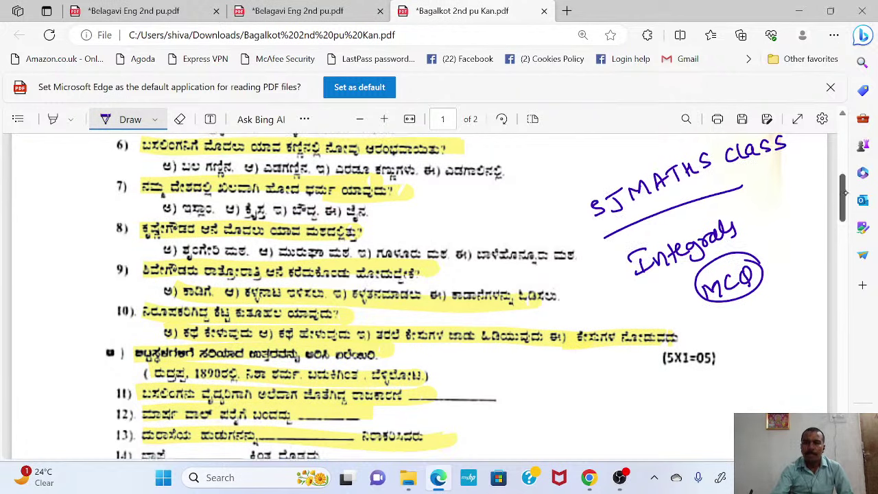
Highlight fill-in-the-blank questions 14 and 15 in yellow.
drag(846, 196, 816, 223)
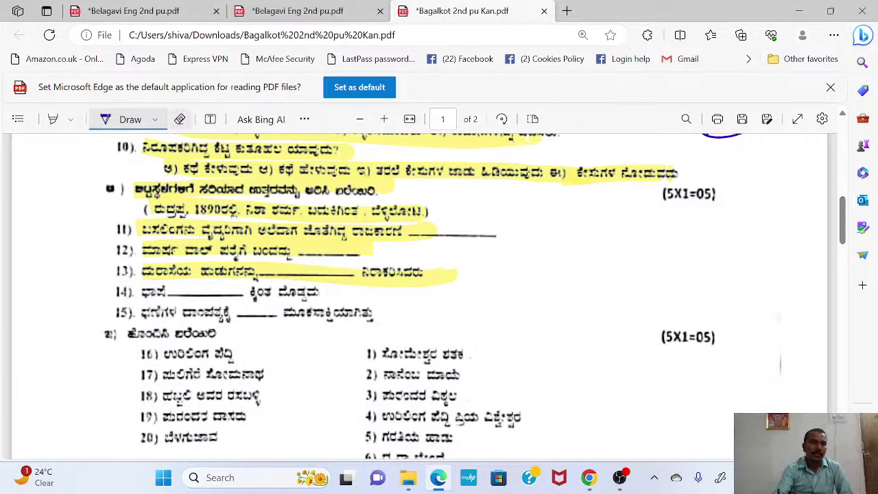
click(179, 118)
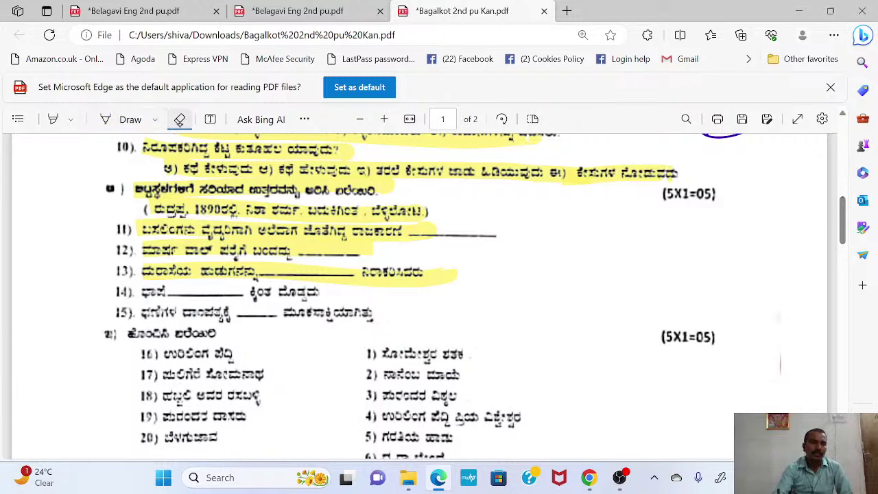
click(53, 119)
drag(159, 294, 346, 294)
drag(145, 313, 374, 315)
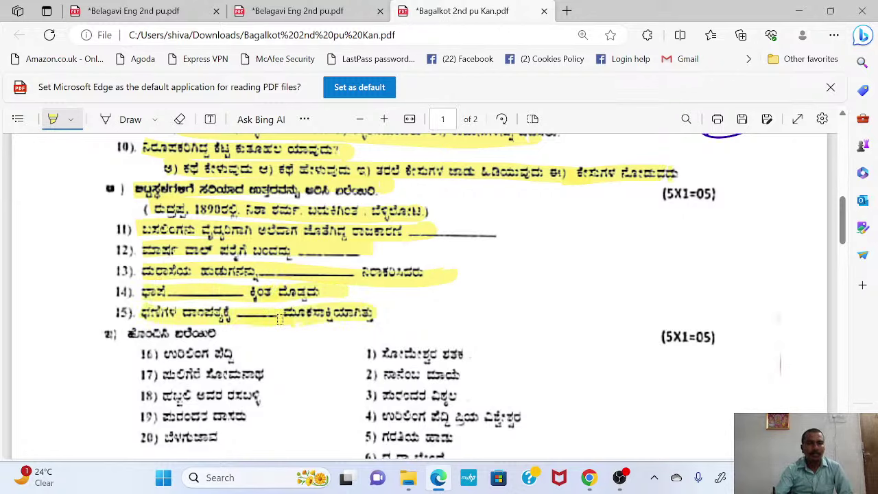
Highlight the matching section's instruction, entries 16 to 19 in its first column, and options 1, 2, 4 and 6 in its second column.
drag(131, 334, 194, 333)
drag(143, 353, 199, 353)
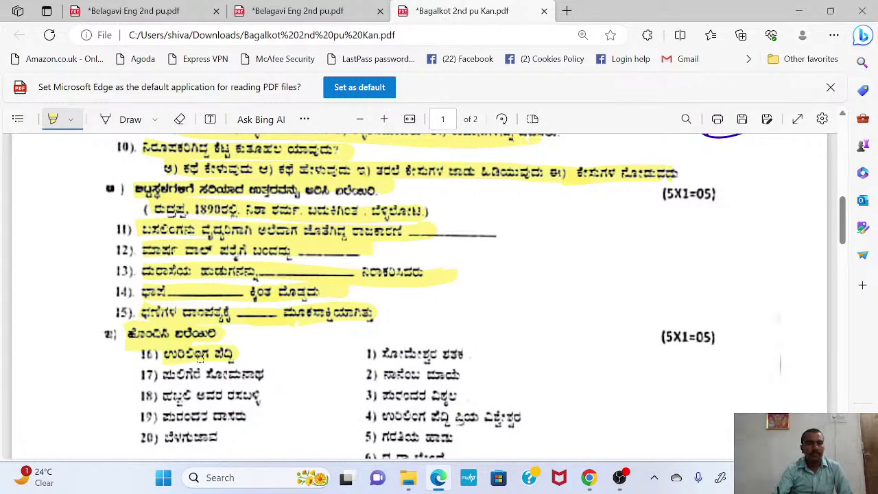
drag(142, 376, 223, 376)
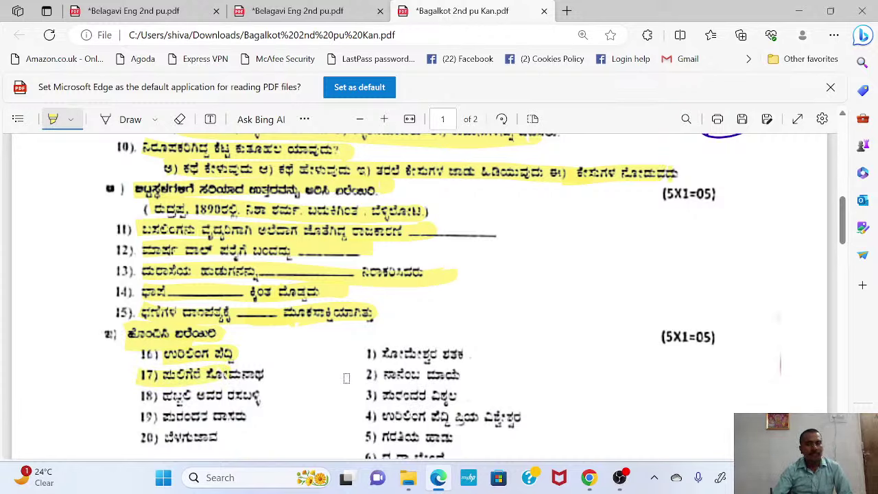
drag(371, 343, 460, 347)
drag(381, 375, 460, 374)
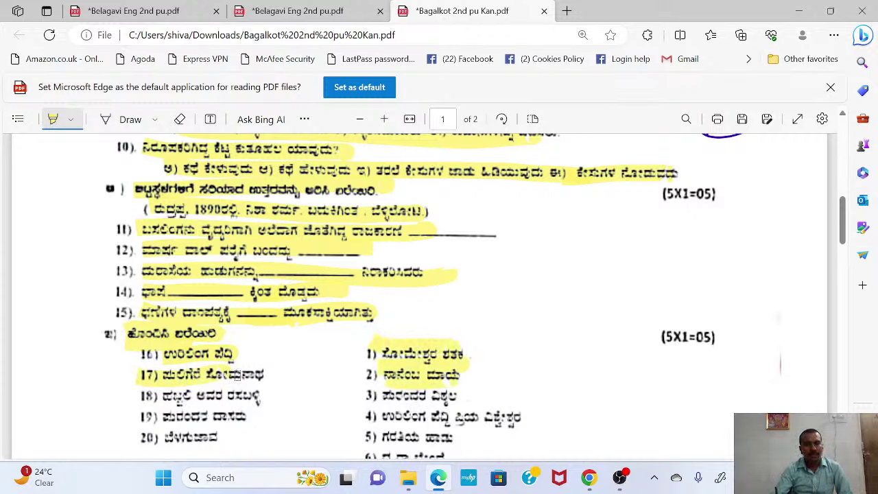
mouse_move(158, 376)
mouse_down()
mouse_move(273, 375)
mouse_move(189, 415)
mouse_move(321, 403)
mouse_up()
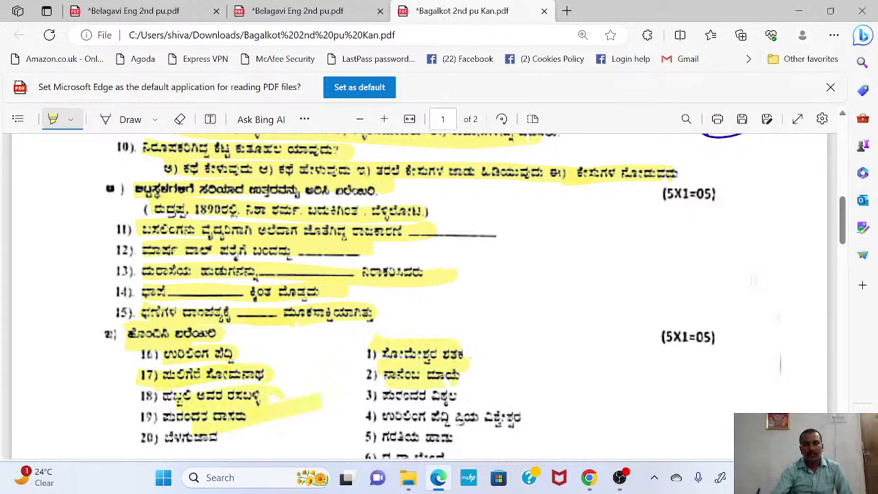
drag(845, 232, 845, 253)
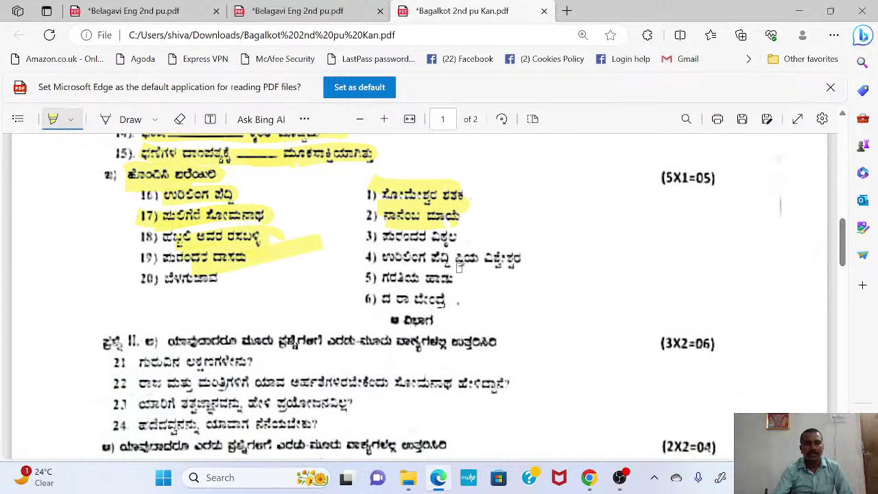
mouse_move(395, 264)
mouse_down()
mouse_move(449, 264)
mouse_move(384, 253)
mouse_up()
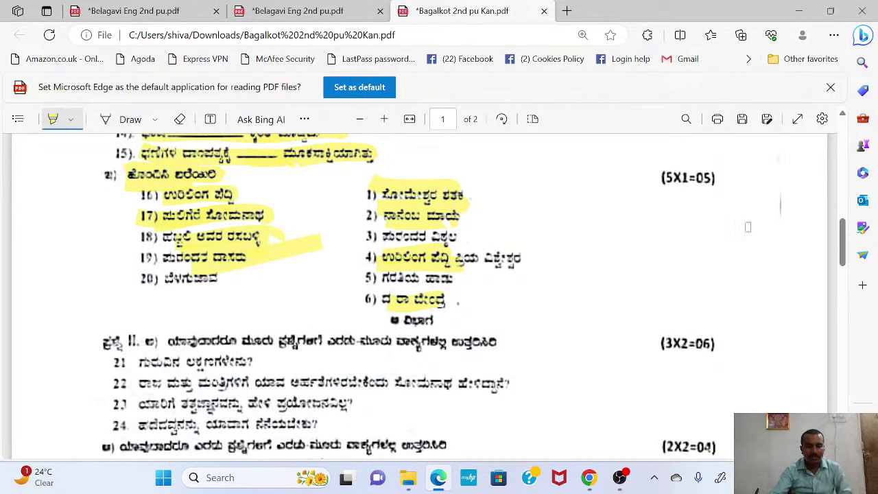
Highlight the first instruction of Question II, questions 21 to 24, and the instruction above question 25.
scroll(833, 225, down, 3)
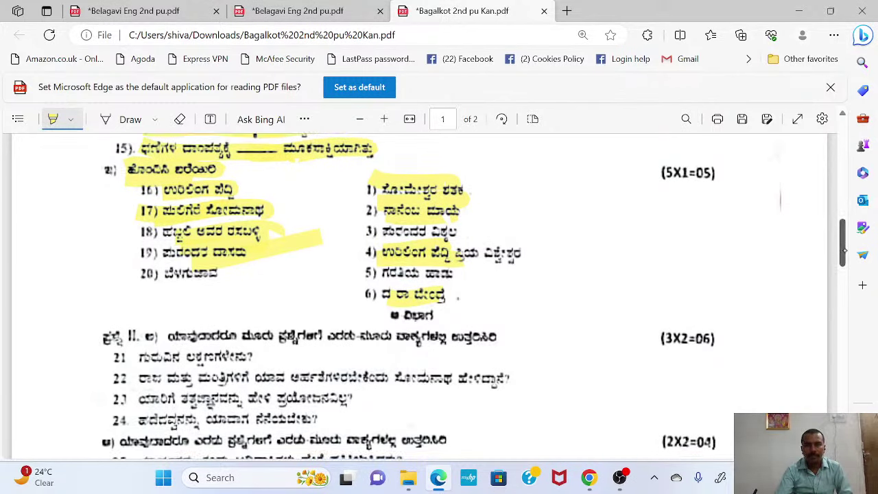
mouse_move(180, 217)
mouse_down()
mouse_move(385, 215)
mouse_move(474, 198)
mouse_up()
drag(159, 206, 329, 204)
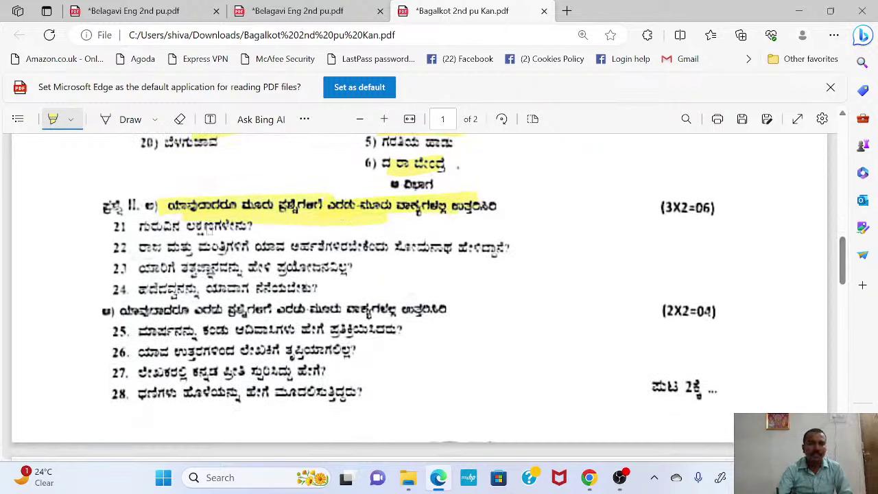
drag(140, 230, 493, 226)
drag(182, 251, 508, 246)
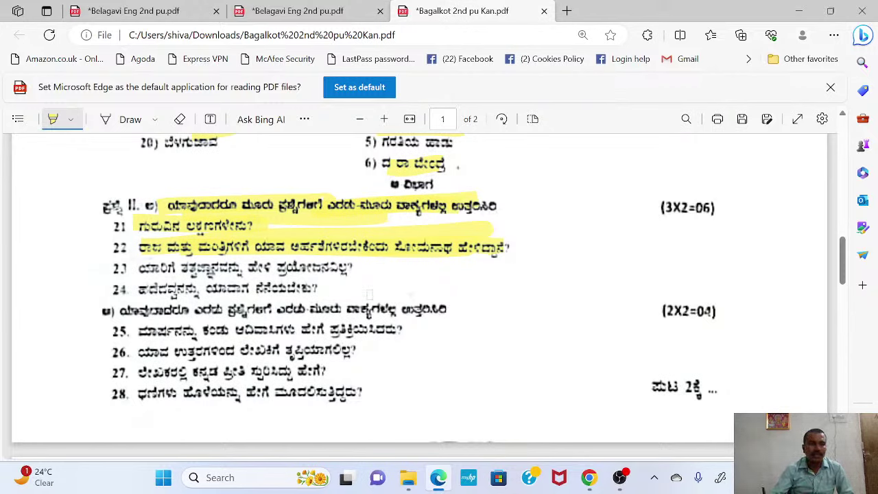
drag(249, 269, 369, 270)
drag(266, 268, 323, 268)
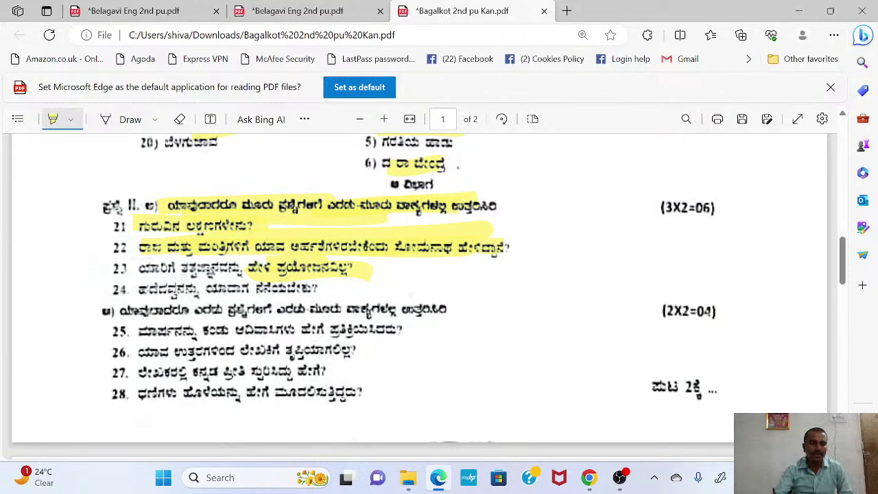
drag(138, 271, 221, 272)
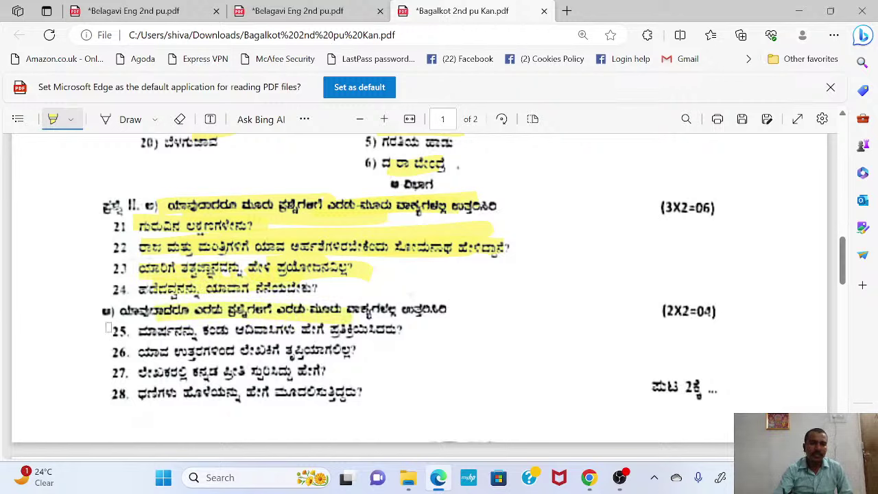
Highlight questions 25 to 28 at the end of the first page.
drag(109, 329, 399, 331)
drag(114, 350, 355, 351)
drag(127, 371, 328, 371)
drag(122, 391, 377, 389)
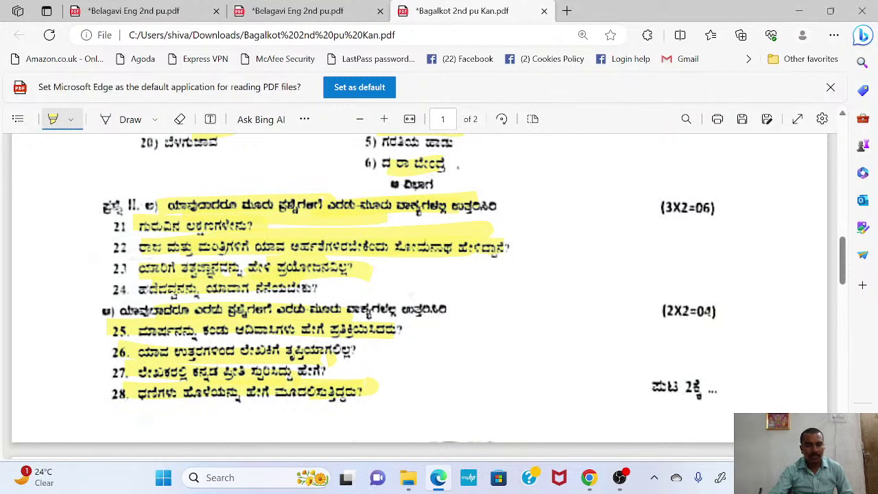
Highlight the opening instruction on page 2 and questions 29 to 31, with a stroke below question 32.
drag(842, 250, 837, 291)
drag(97, 231, 429, 223)
drag(113, 248, 312, 251)
drag(129, 269, 328, 275)
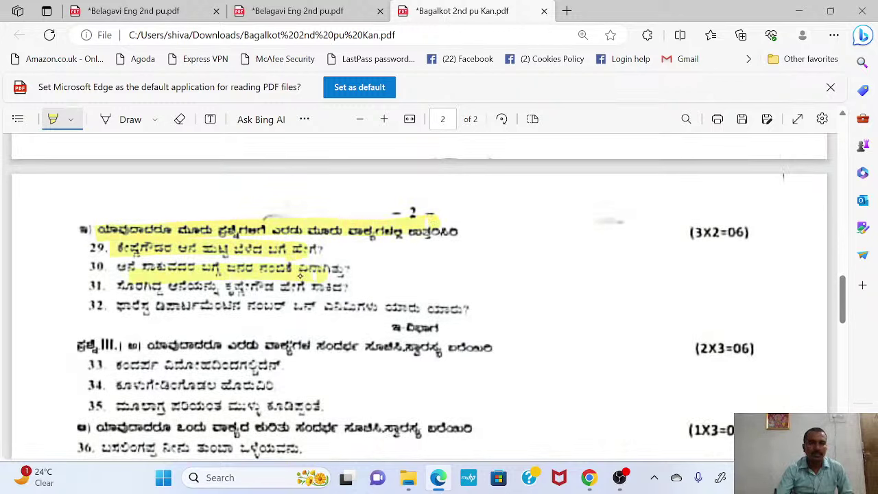
drag(118, 288, 332, 296)
drag(141, 323, 439, 329)
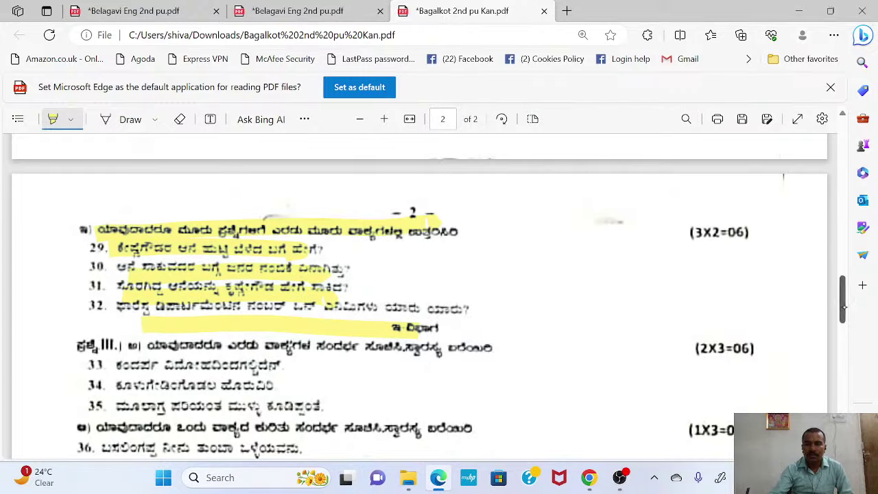
Highlight the first instruction of Question III and questions 34 to 37, including the instruction between questions 35 and 36.
scroll(844, 321, down, 2)
drag(201, 206, 489, 205)
drag(119, 243, 316, 244)
drag(142, 275, 347, 276)
drag(212, 299, 406, 300)
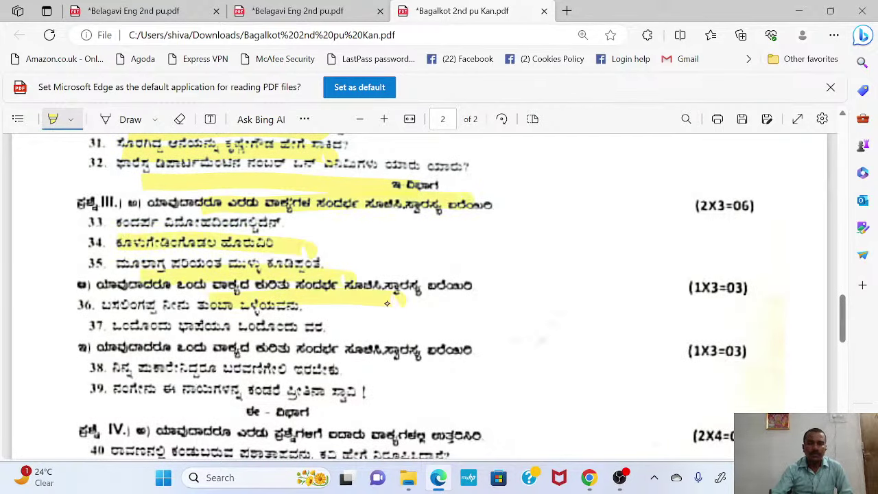
drag(241, 326, 401, 328)
drag(97, 326, 232, 327)
drag(117, 302, 287, 301)
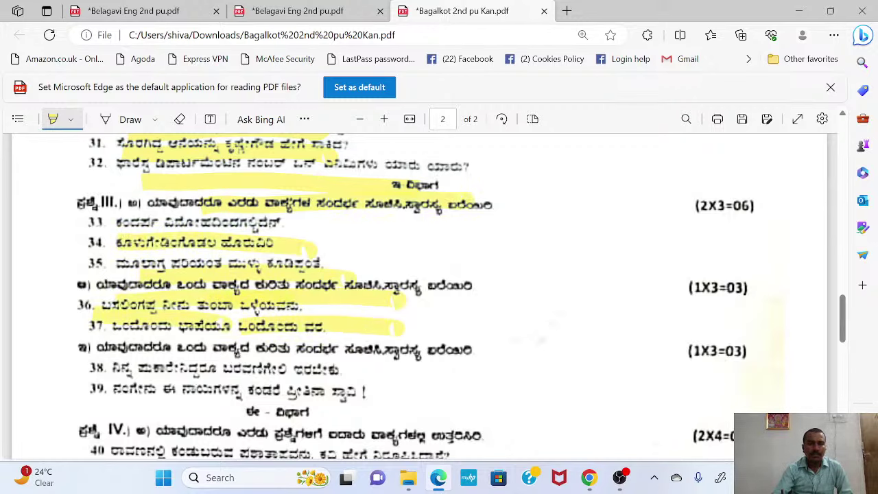
Highlight the third instruction of Question III and questions 38 and 39 below it.
drag(87, 327, 317, 336)
drag(147, 347, 391, 349)
drag(97, 371, 329, 374)
drag(198, 378, 412, 390)
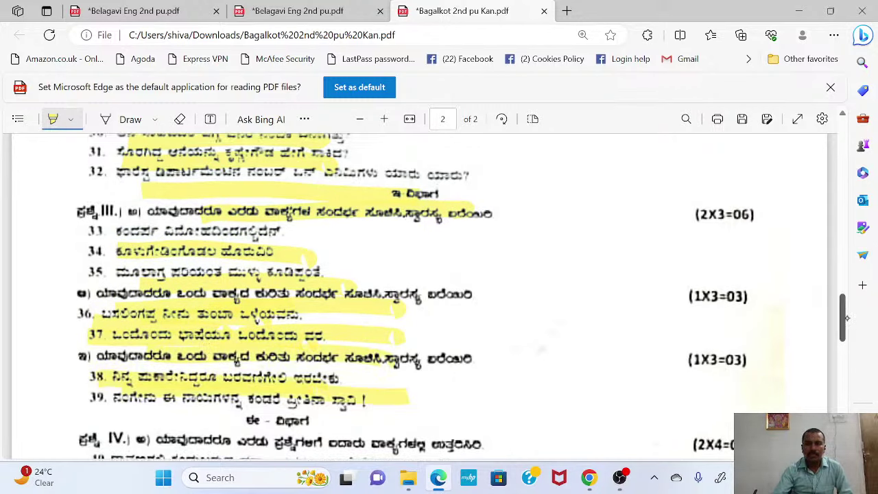
scroll(846, 332, down, 2)
drag(121, 266, 291, 270)
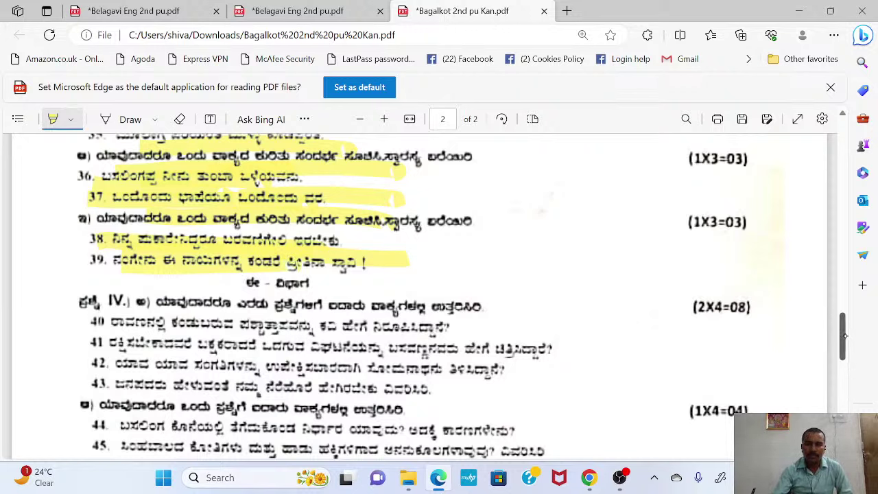
Highlight the first instruction of Question IV and questions 40 to 43.
scroll(847, 336, down, 2)
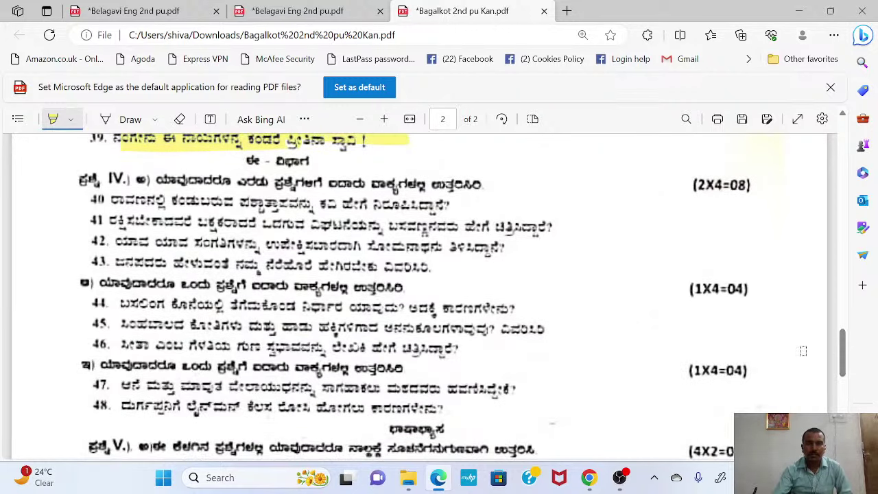
drag(157, 181, 425, 180)
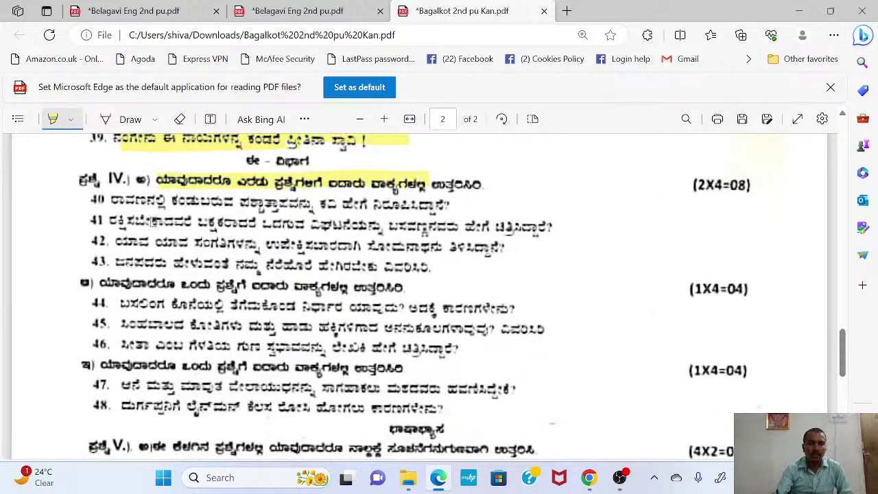
drag(110, 205, 480, 203)
drag(424, 182, 496, 182)
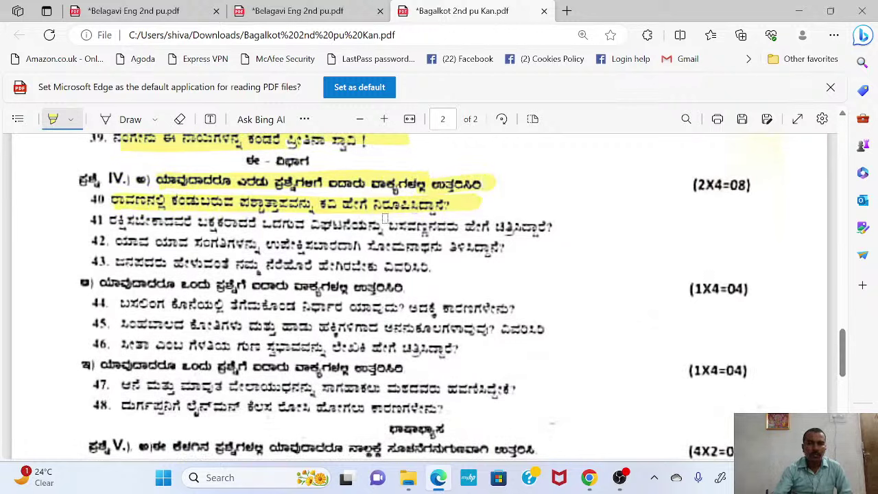
drag(109, 227, 563, 221)
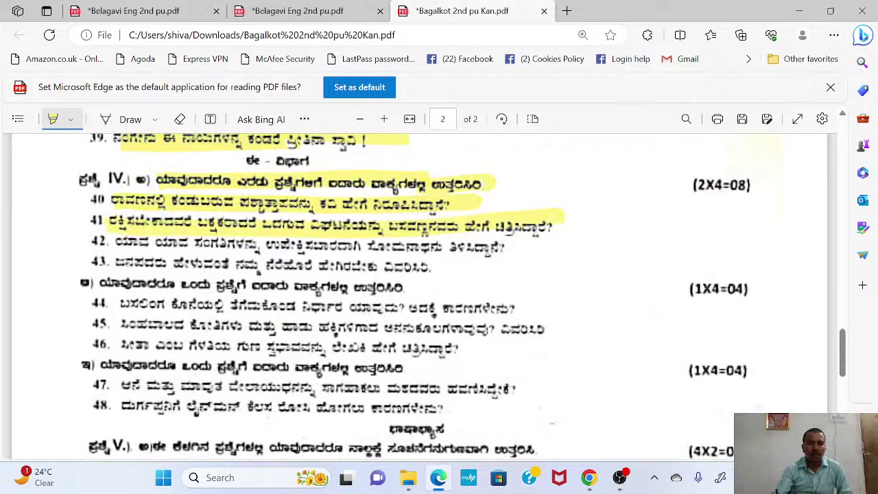
drag(122, 247, 527, 248)
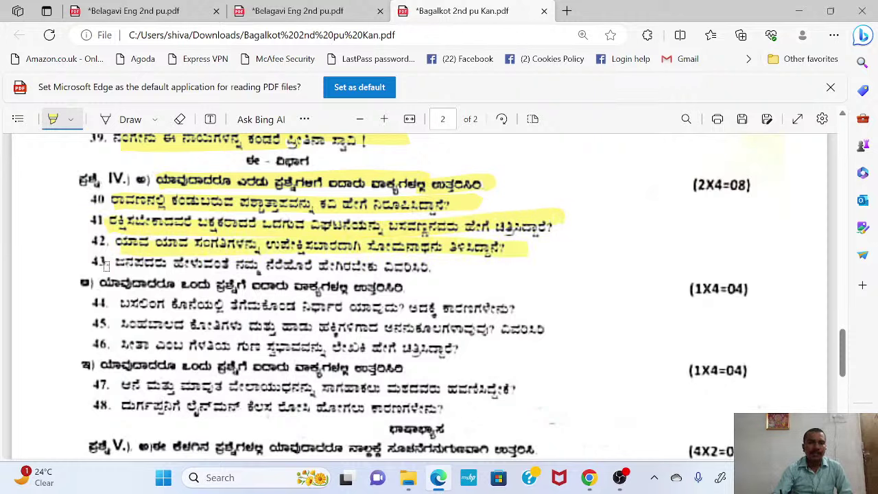
drag(109, 262, 431, 266)
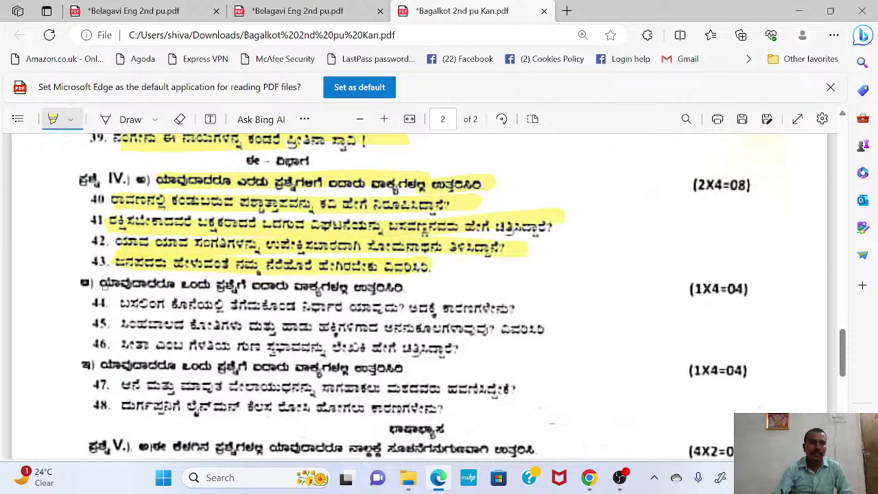
Highlight the second instruction of Question IV, questions 44 to 46, and questions 47 and 48.
drag(101, 284, 411, 284)
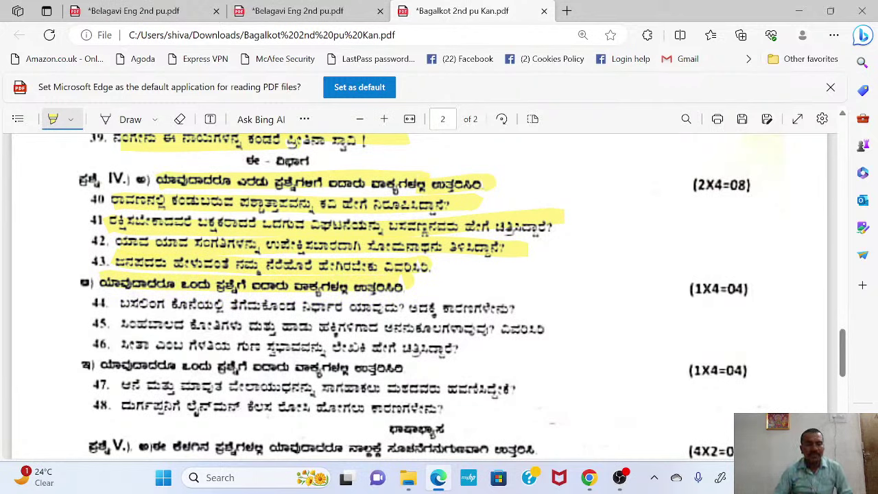
drag(122, 308, 538, 309)
drag(113, 328, 579, 331)
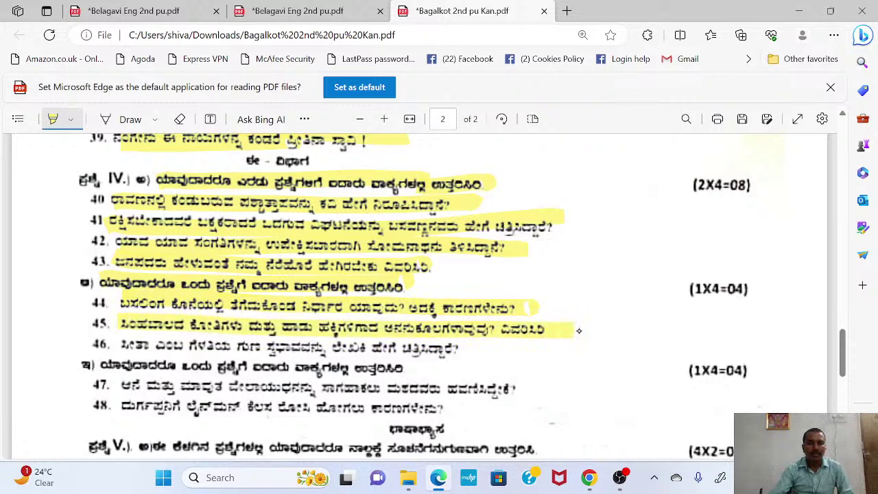
drag(121, 348, 476, 349)
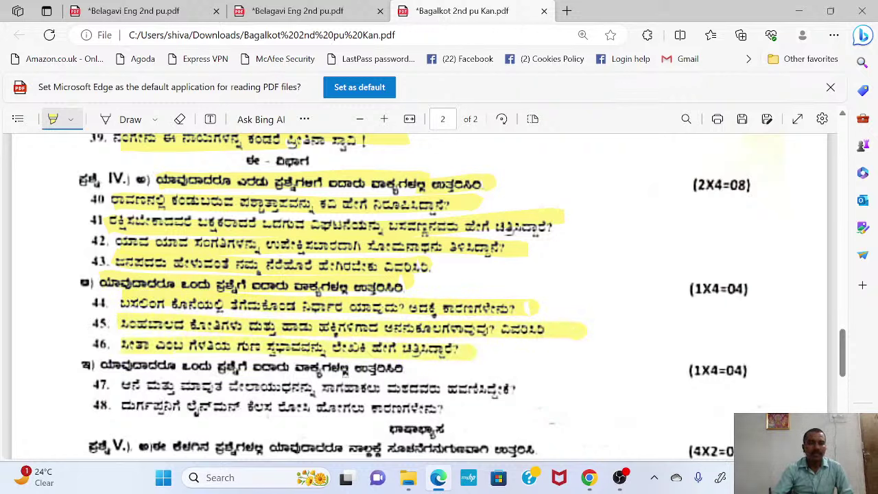
drag(125, 388, 512, 390)
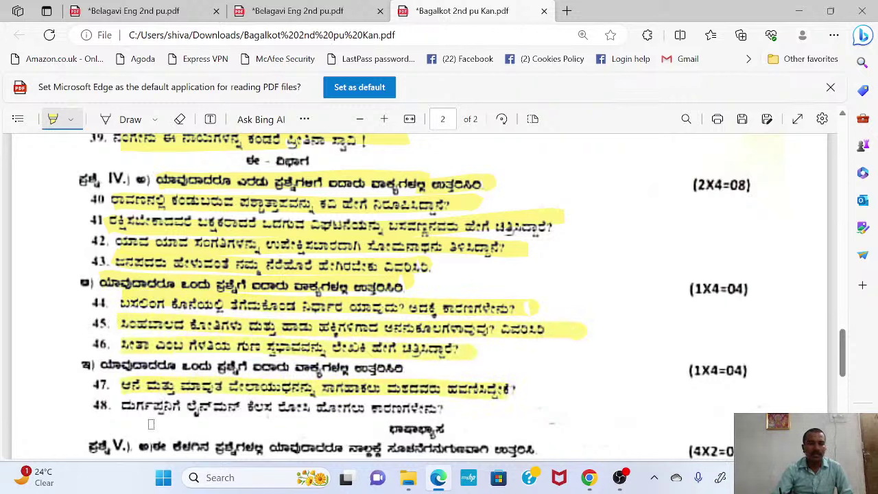
drag(122, 408, 442, 408)
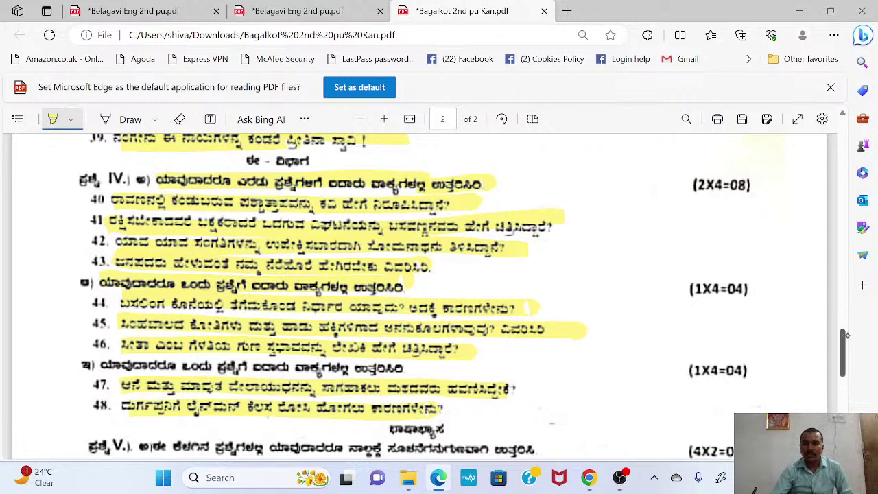
Highlight questions 49 and 50 under Question V, including the word list below each.
drag(848, 355, 845, 391)
scroll(845, 392, up, 1)
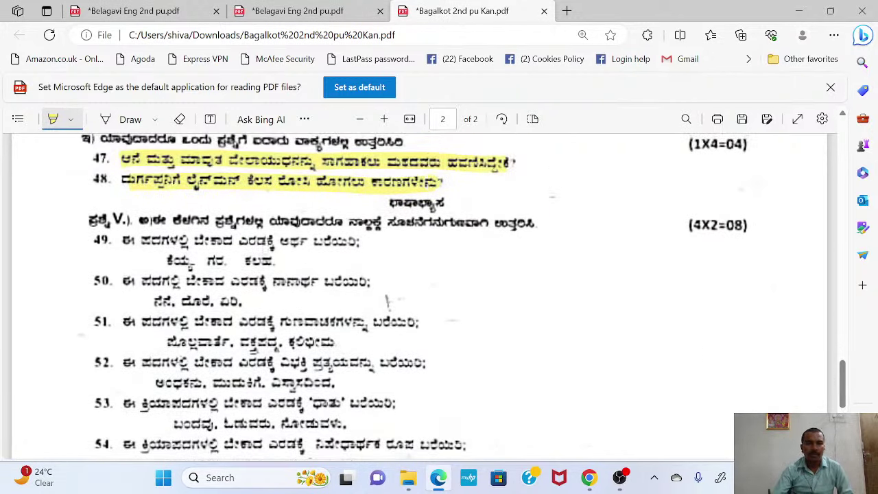
drag(122, 239, 351, 239)
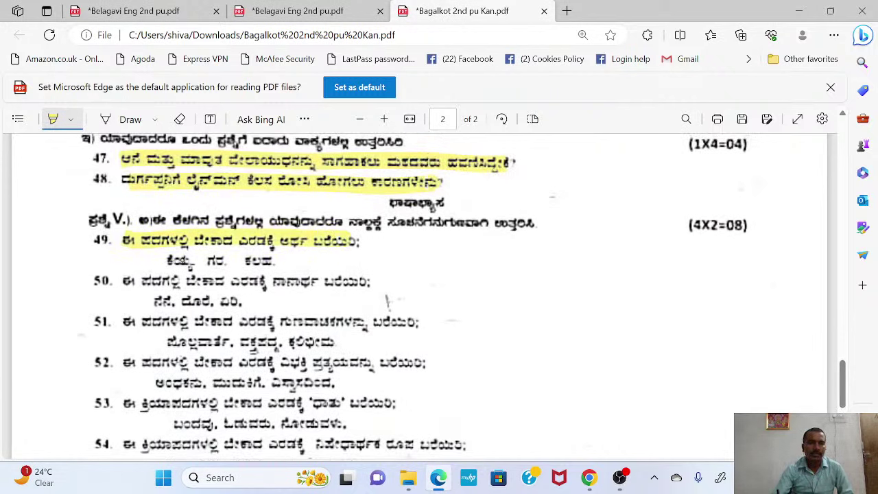
drag(170, 261, 292, 261)
drag(141, 281, 350, 282)
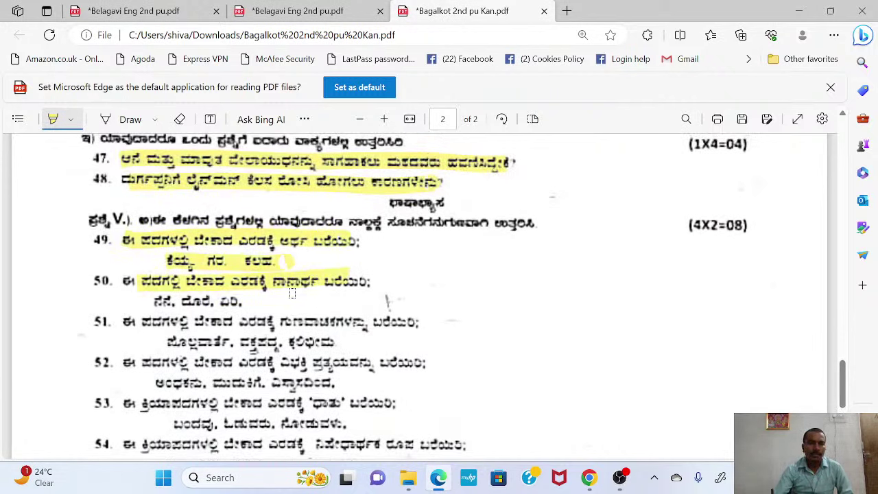
drag(155, 302, 248, 306)
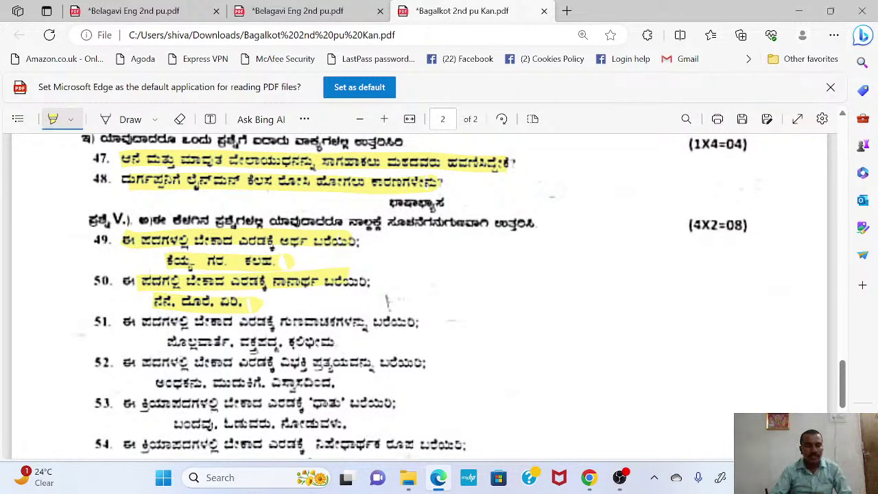
Highlight questions 51 and 52 along with the word lists below them.
drag(126, 323, 404, 322)
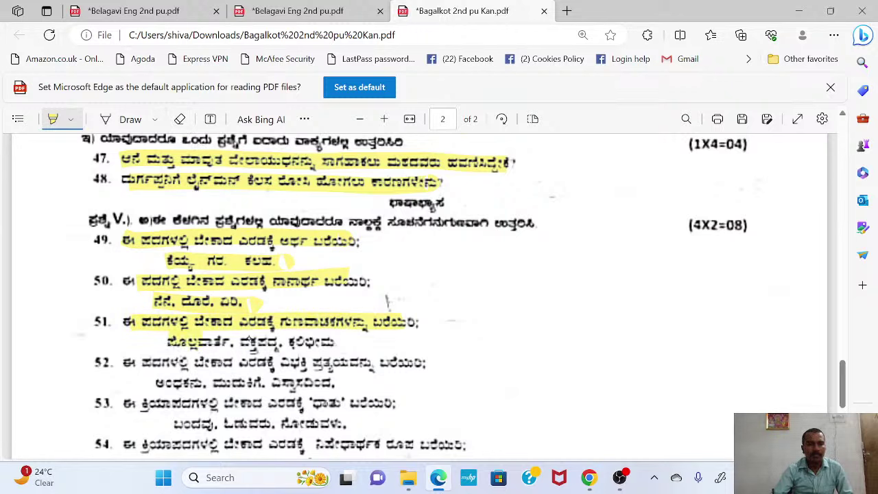
drag(168, 341, 349, 341)
drag(122, 364, 420, 357)
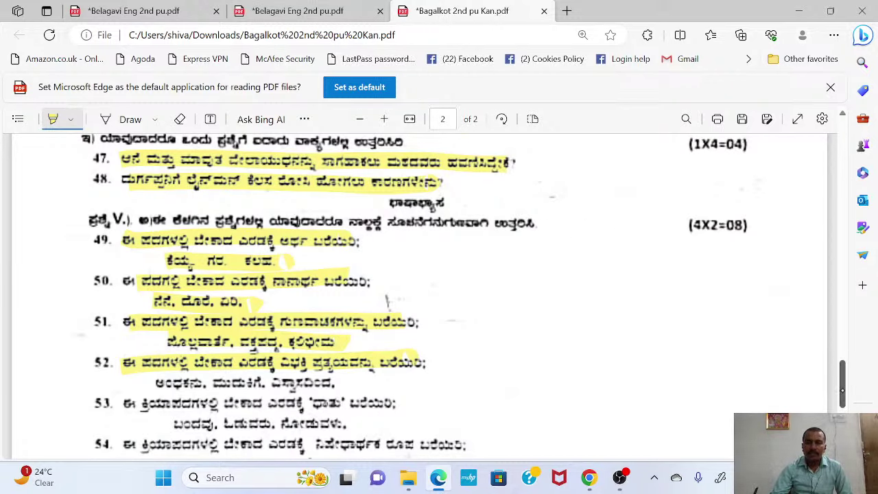
scroll(843, 374, down, 3)
drag(157, 251, 198, 253)
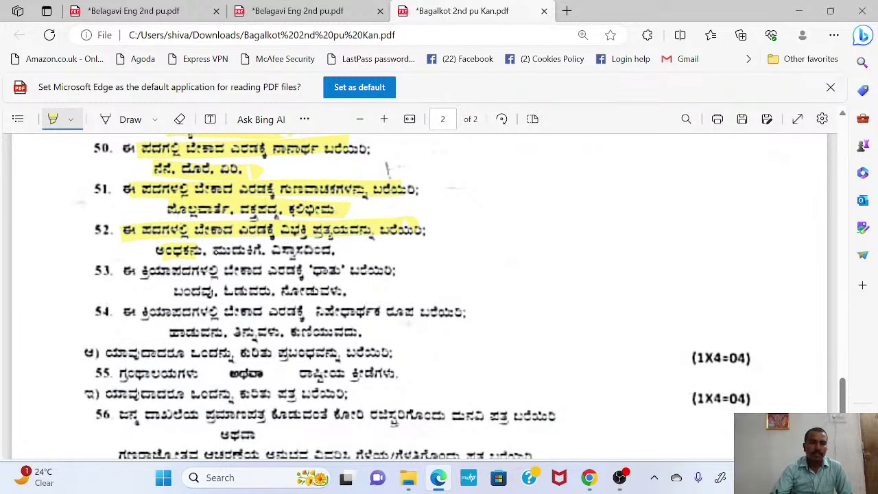
Highlight questions 53 and 54 along with the verb lists below them.
drag(140, 272, 389, 273)
drag(198, 293, 328, 294)
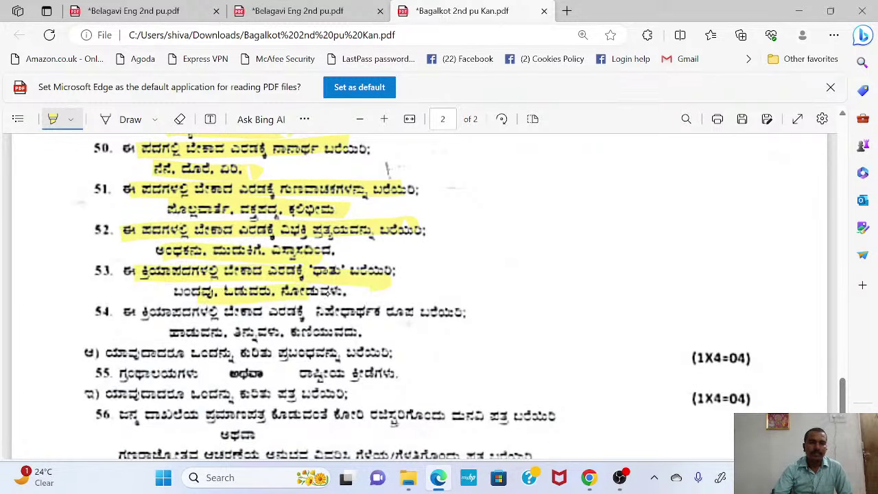
drag(131, 312, 424, 312)
drag(165, 333, 359, 334)
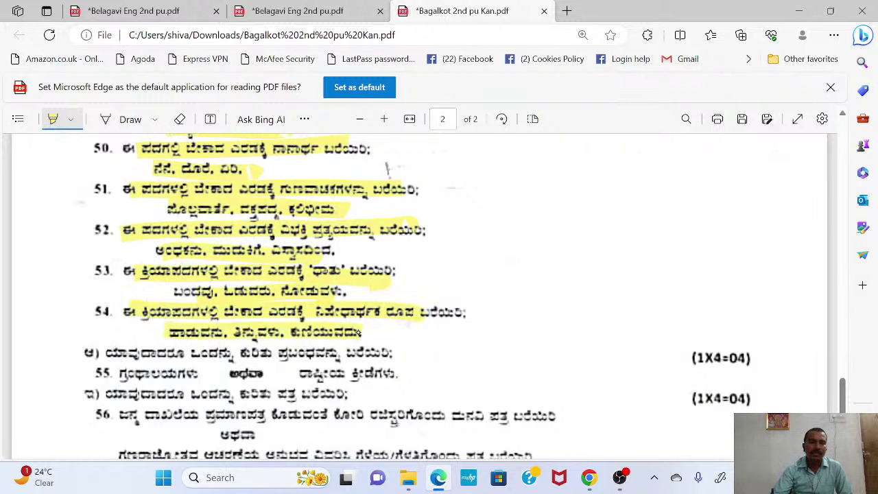
Highlight the last two instructions of Question V, question 55, and both alternatives of question 56.
drag(120, 354, 411, 353)
drag(127, 374, 387, 374)
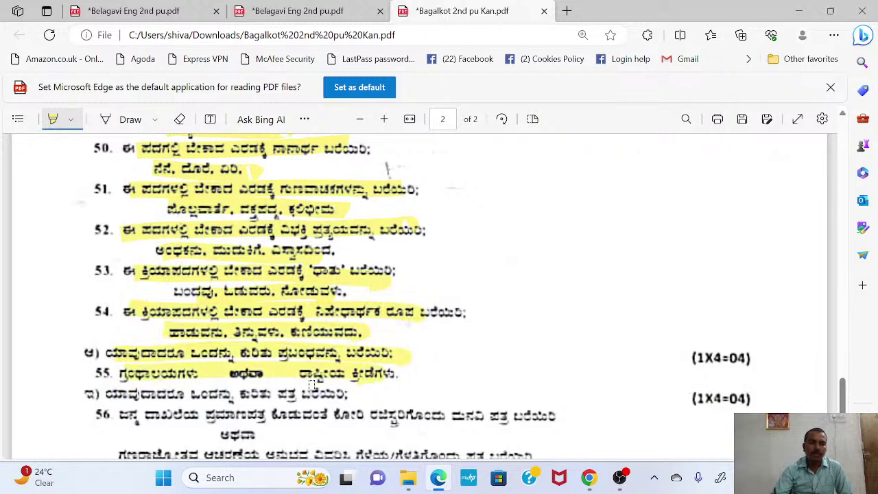
drag(114, 395, 363, 395)
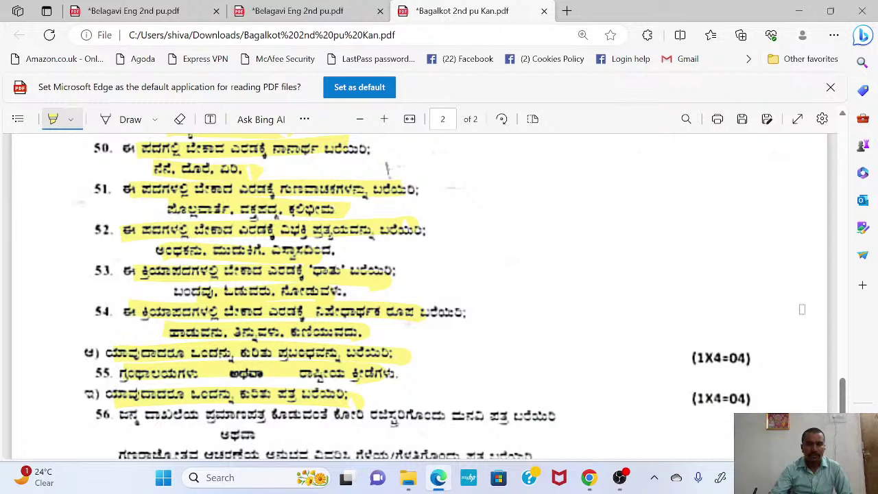
scroll(387, 169, down, 2)
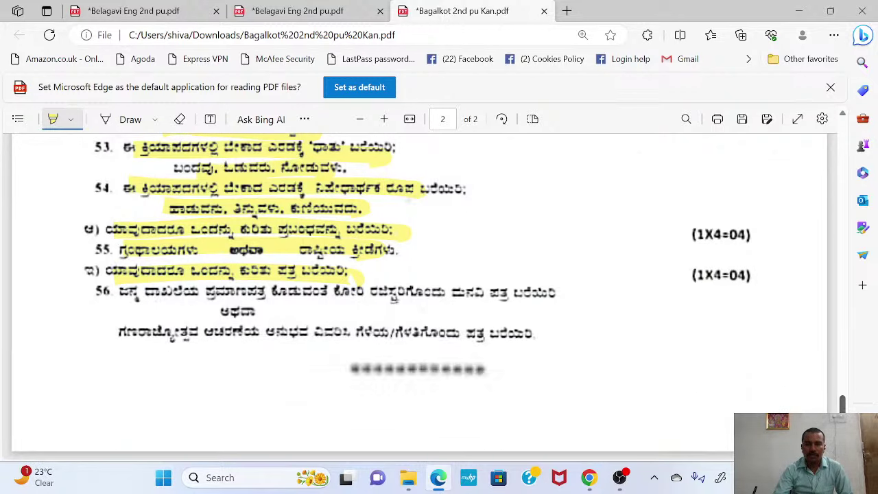
drag(154, 292, 542, 296)
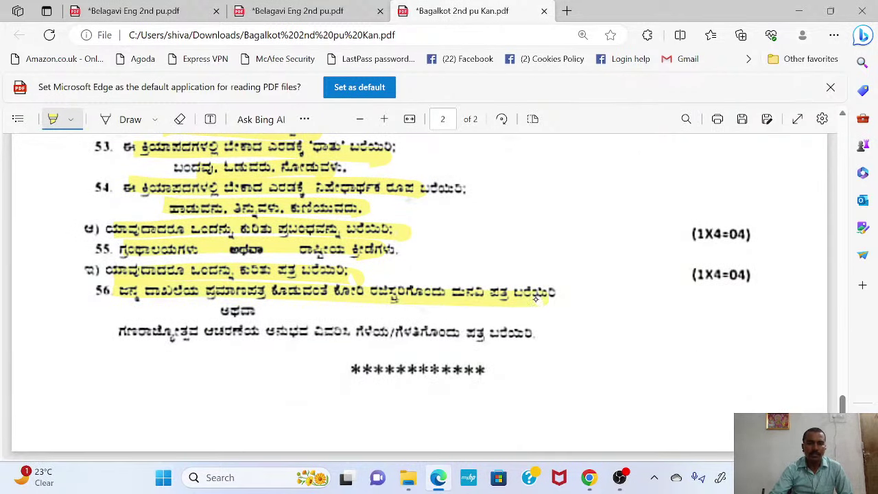
drag(219, 312, 278, 312)
drag(131, 333, 542, 335)
Handwrite "Bagalkote" in black in the blank area beside questions 53 to 55 and underline it.
click(155, 120)
click(169, 172)
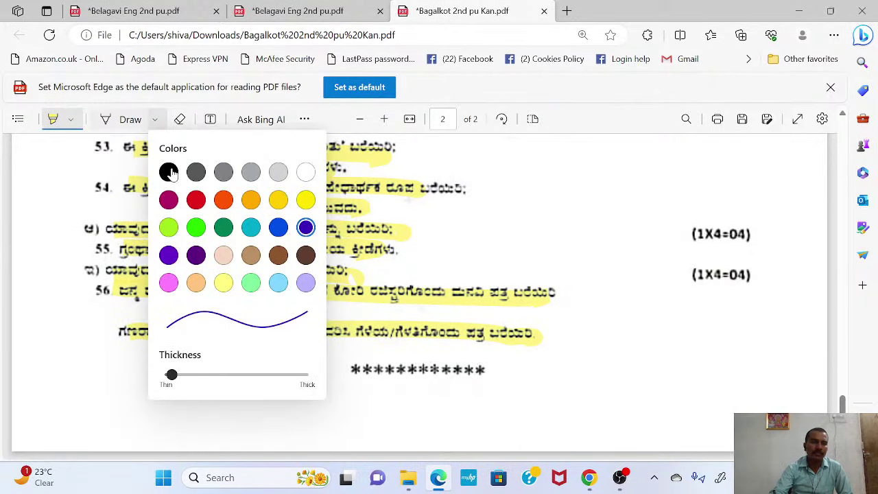
click(534, 224)
mouse_move(531, 218)
mouse_down()
mouse_move(586, 206)
mouse_move(607, 179)
mouse_move(664, 163)
mouse_up()
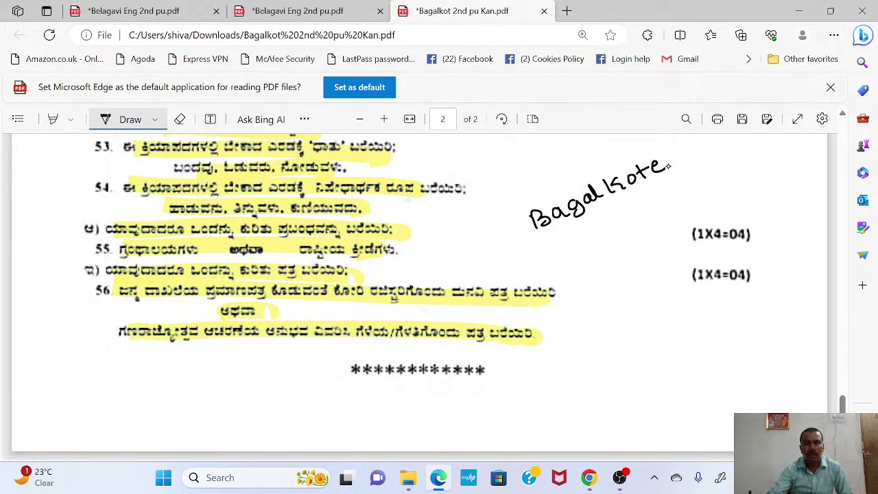
drag(549, 252, 663, 195)
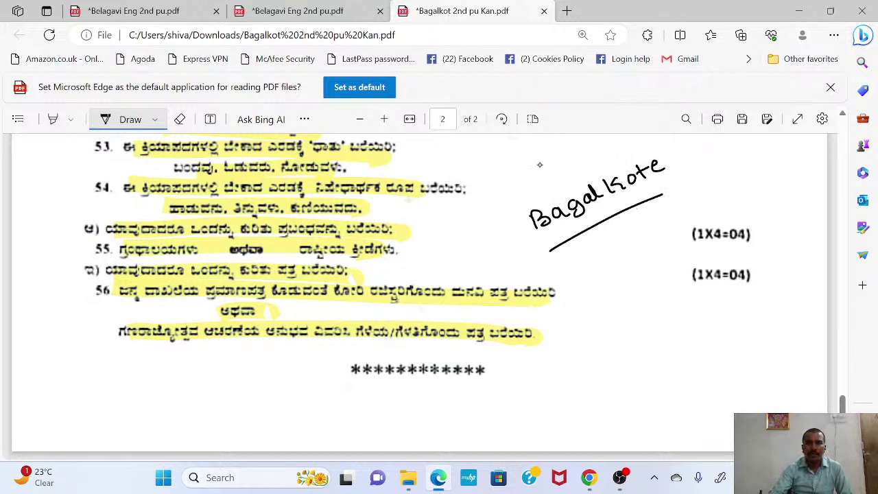
Close the Bagalkot Kannada paper and the second copy of the Belagavi English paper without saving the changes.
click(544, 11)
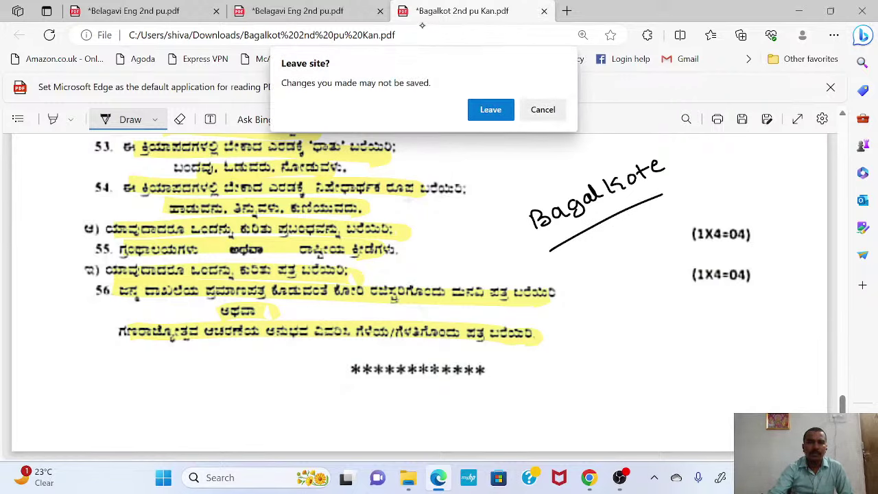
click(492, 110)
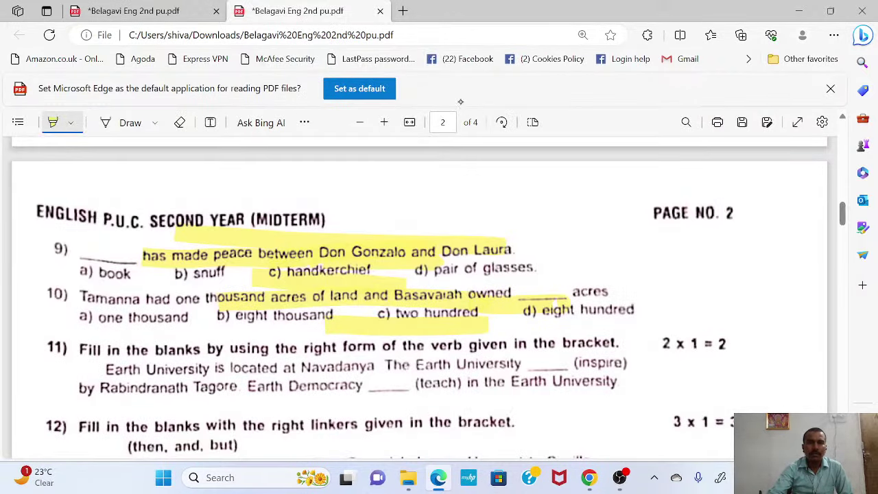
click(380, 11)
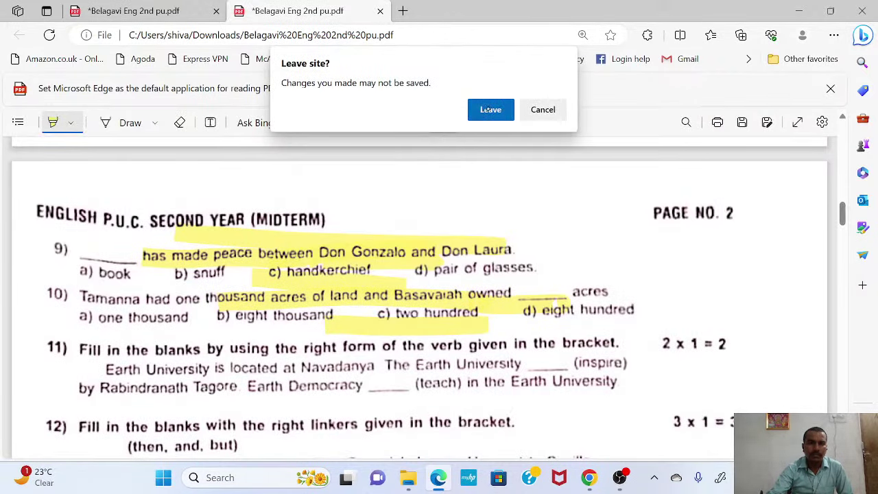
click(492, 109)
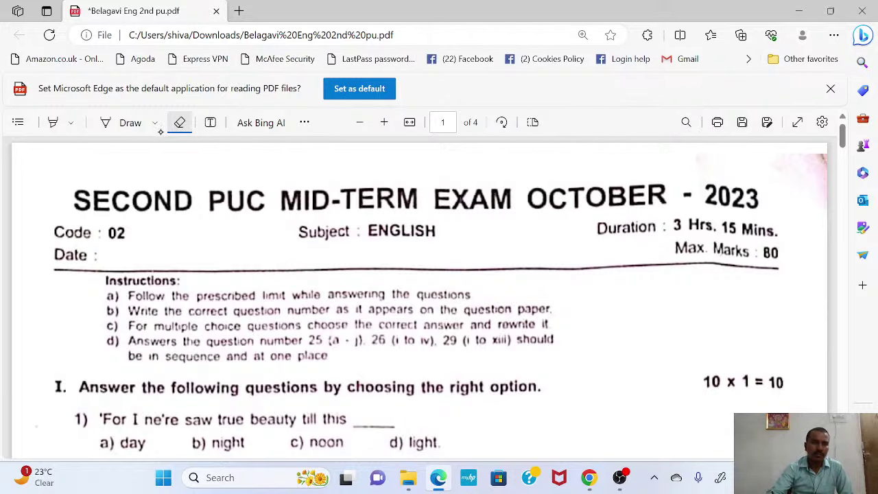
Handwrite "Belagavi" beside the instructions on page 1 of the English paper and underline it.
click(155, 124)
click(154, 125)
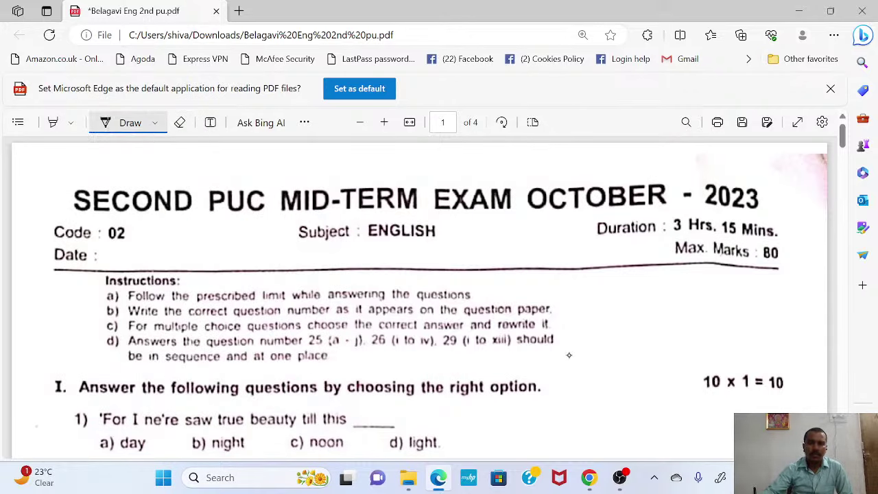
mouse_move(597, 320)
mouse_down()
mouse_move(600, 339)
mouse_move(700, 295)
mouse_up()
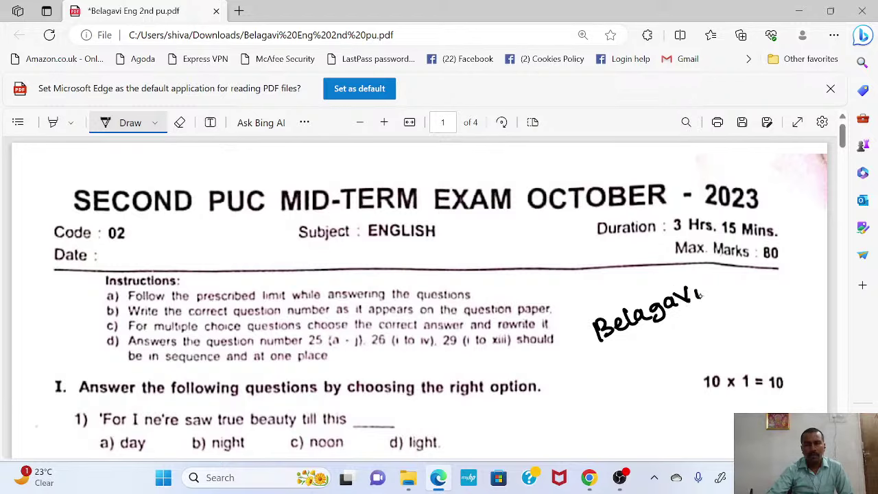
click(697, 284)
drag(667, 344, 717, 314)
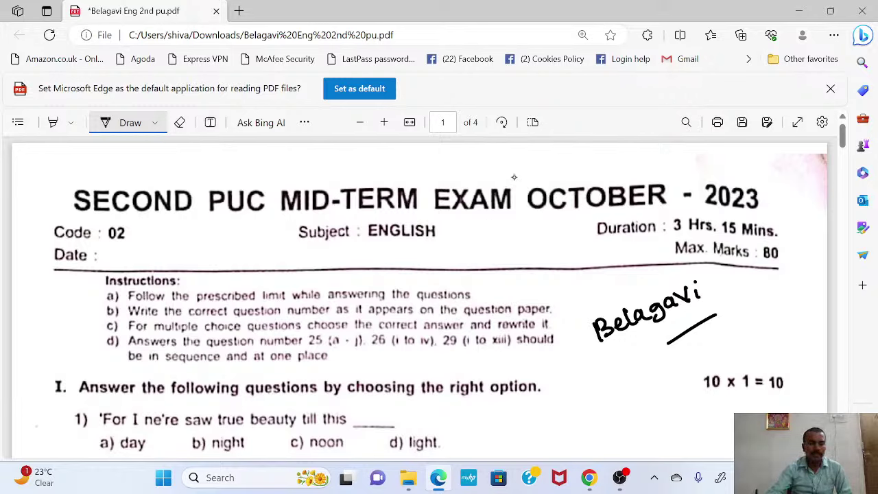
Close the remaining Belagavi paper without saving and open "Chikkodi 1st pu Eng" from Downloads in Microsoft Edge.
click(216, 11)
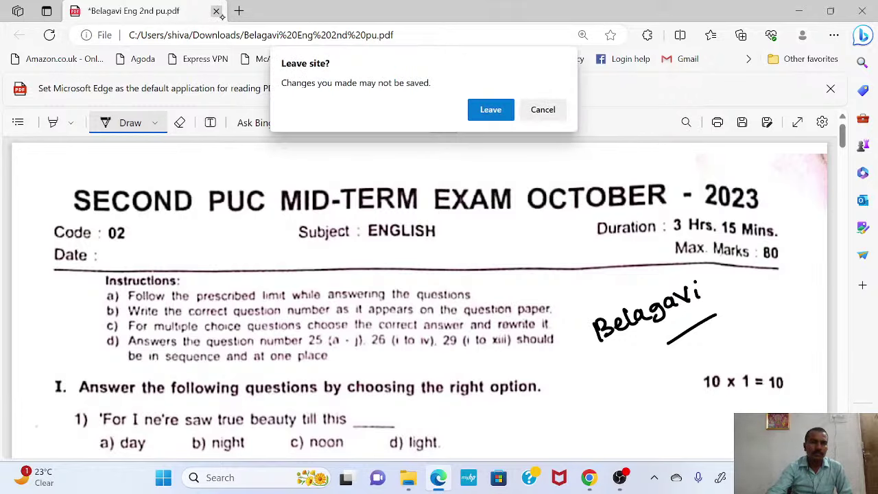
click(491, 110)
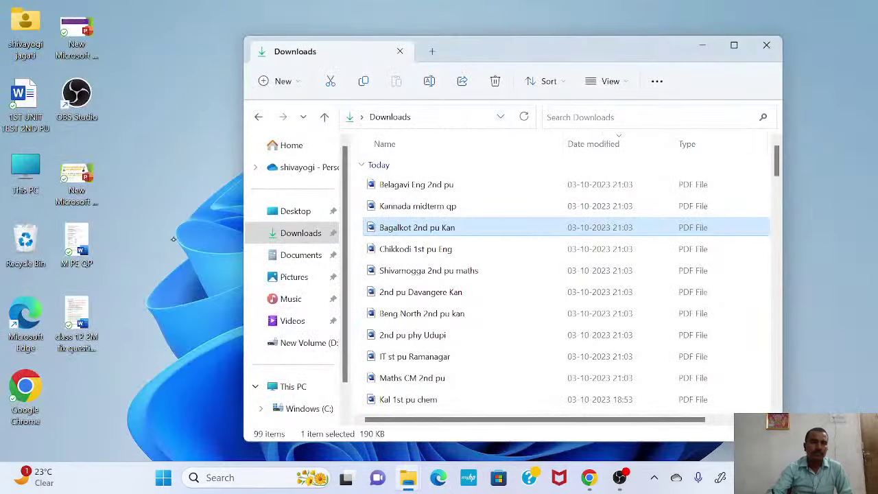
click(431, 252)
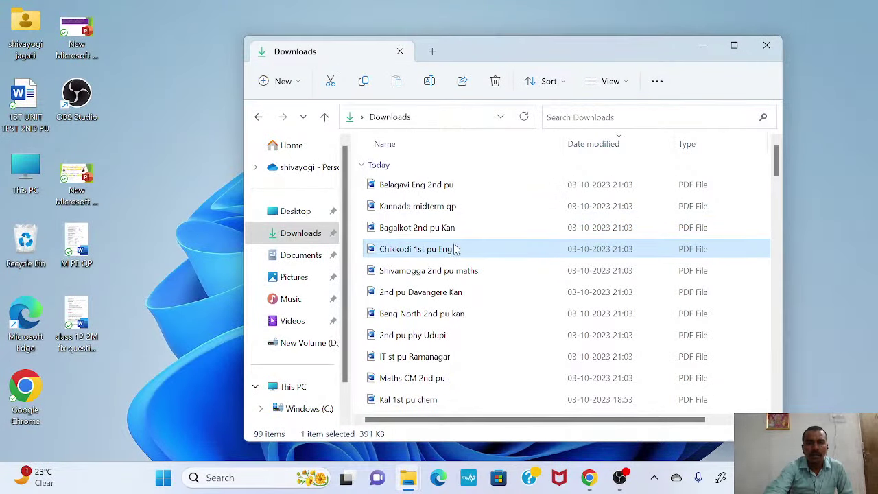
click(456, 249)
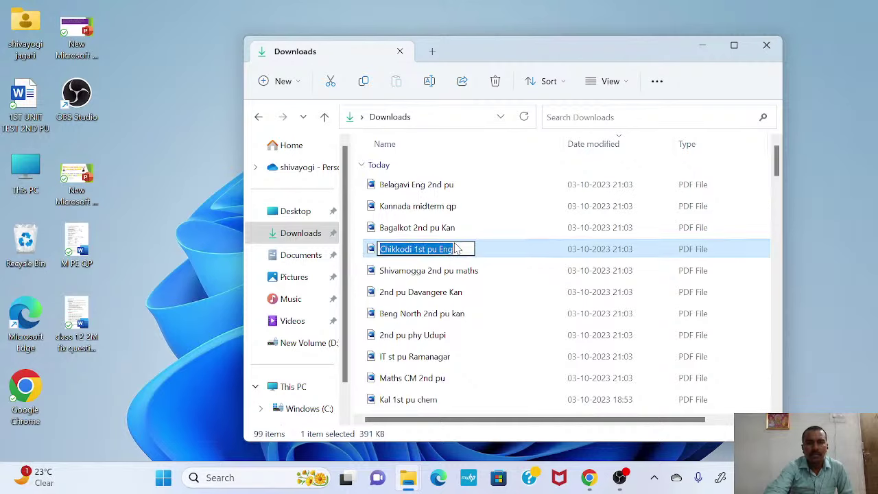
click(519, 258)
right_click(519, 257)
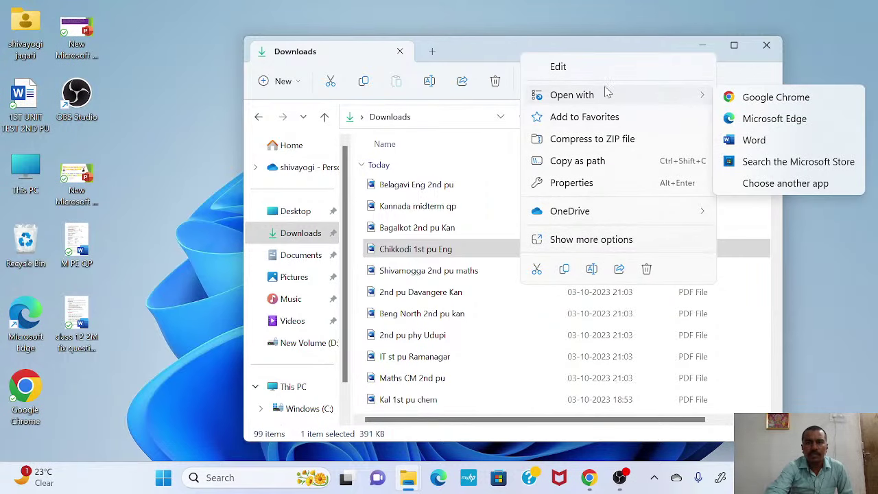
mouse_move(689, 98)
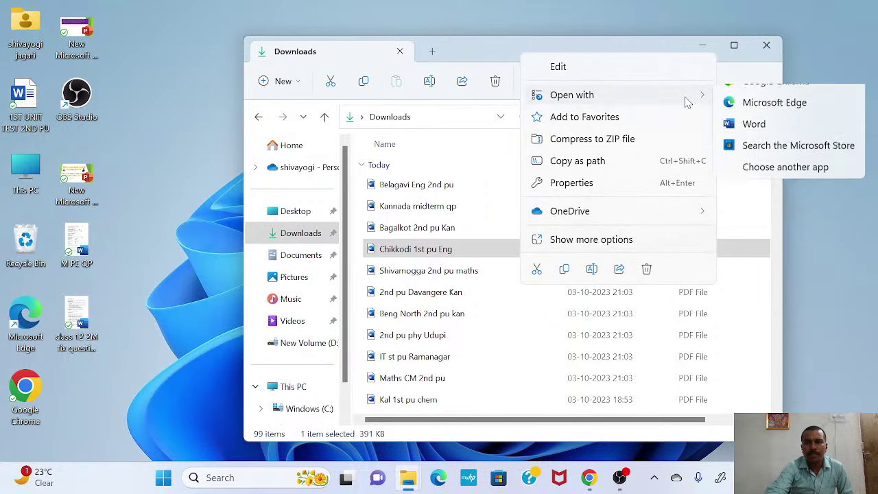
click(738, 124)
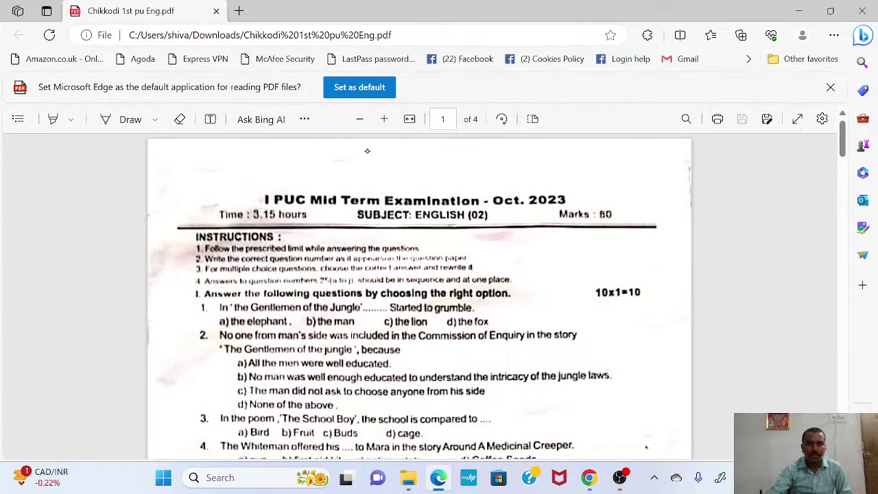
Enlarge page 1 of the Chikkodi paper and look over its heading, instructions and first questions.
click(385, 119)
click(385, 119)
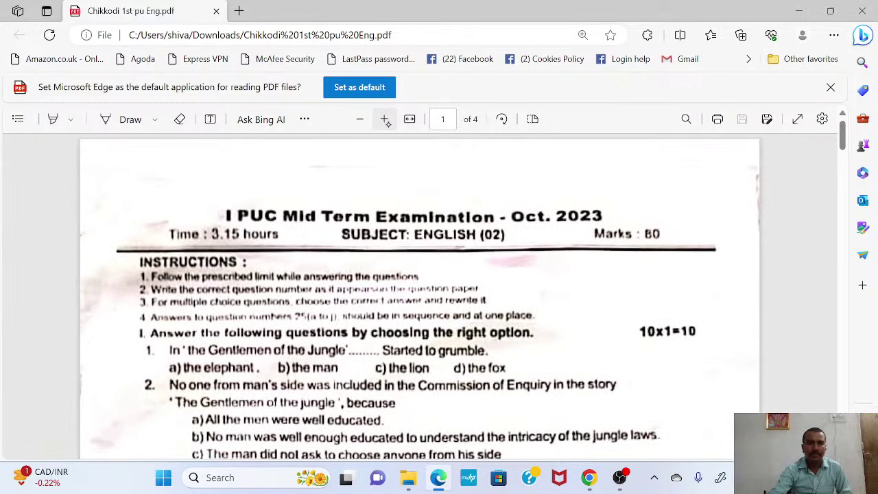
click(385, 120)
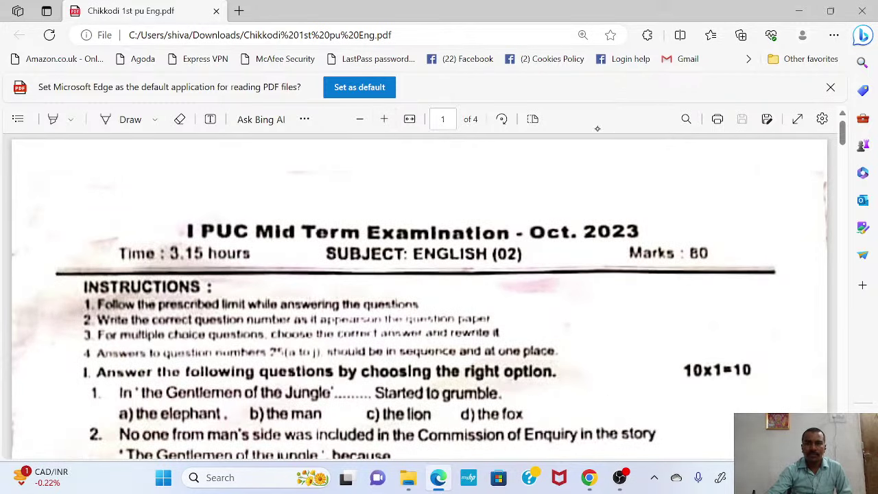
scroll(849, 159, down, 2)
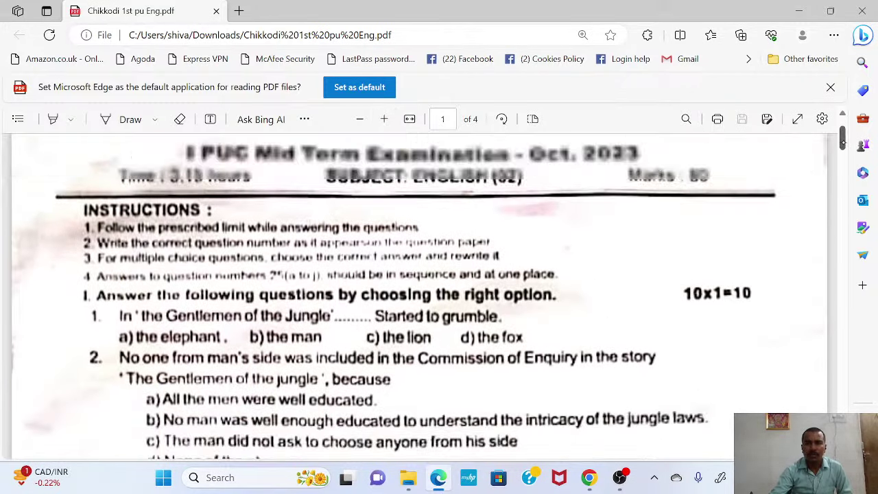
scroll(825, 142, up, 1)
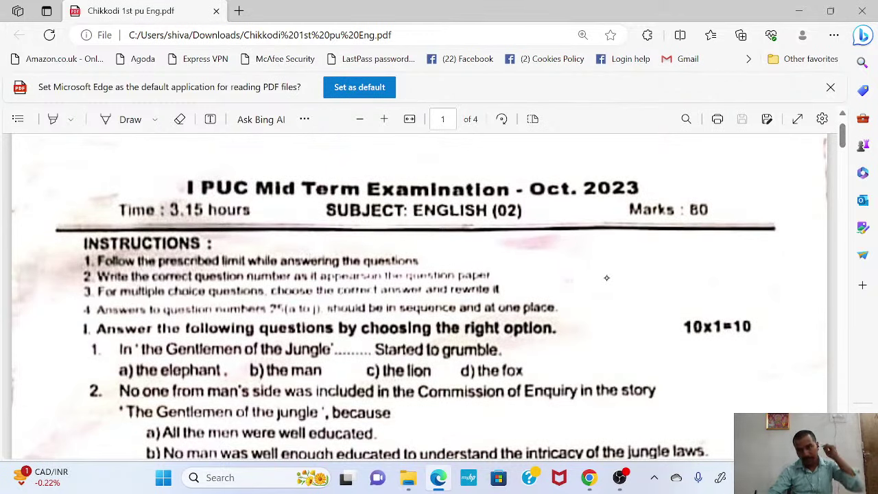
scroll(581, 264, down, 1)
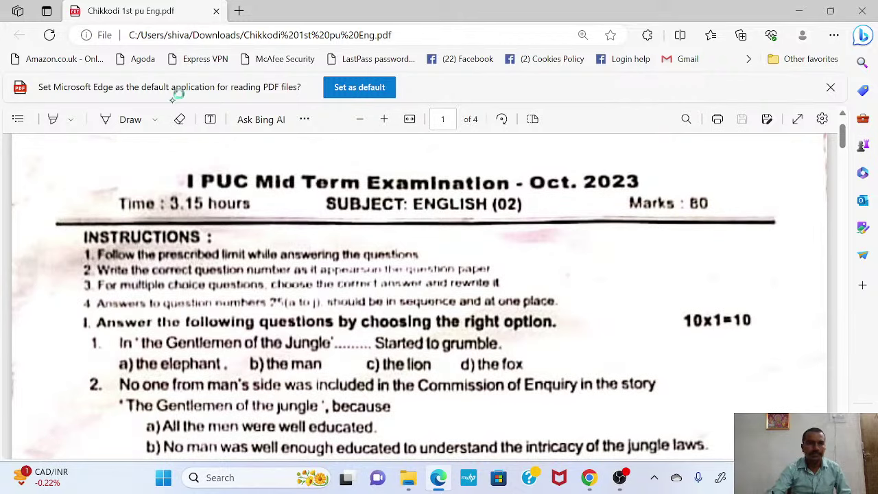
Handwrite "Chikkodi" beside the instructions on page 1 with the Draw pen and underline it.
click(155, 119)
click(132, 122)
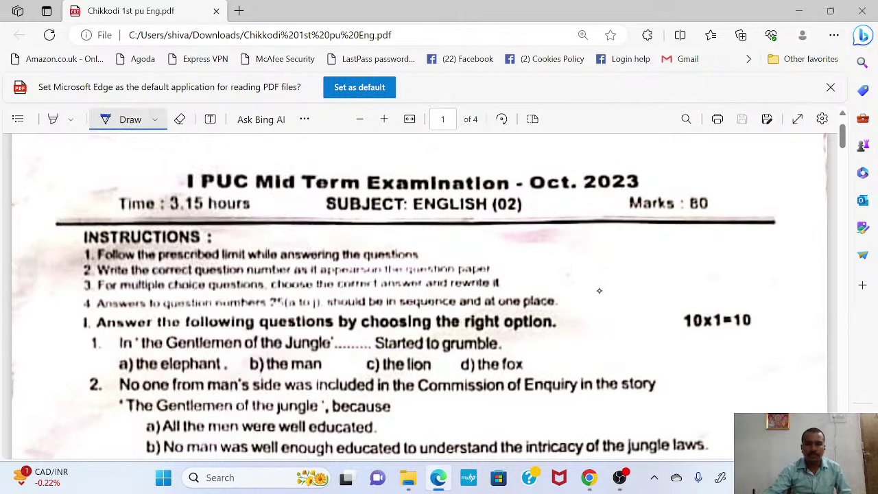
mouse_move(598, 276)
mouse_down()
mouse_move(598, 288)
mouse_move(614, 286)
mouse_move(651, 269)
mouse_move(660, 254)
mouse_move(682, 254)
mouse_up()
click(616, 269)
mouse_move(688, 245)
mouse_down()
mouse_move(689, 253)
mouse_move(606, 306)
mouse_up()
click(689, 240)
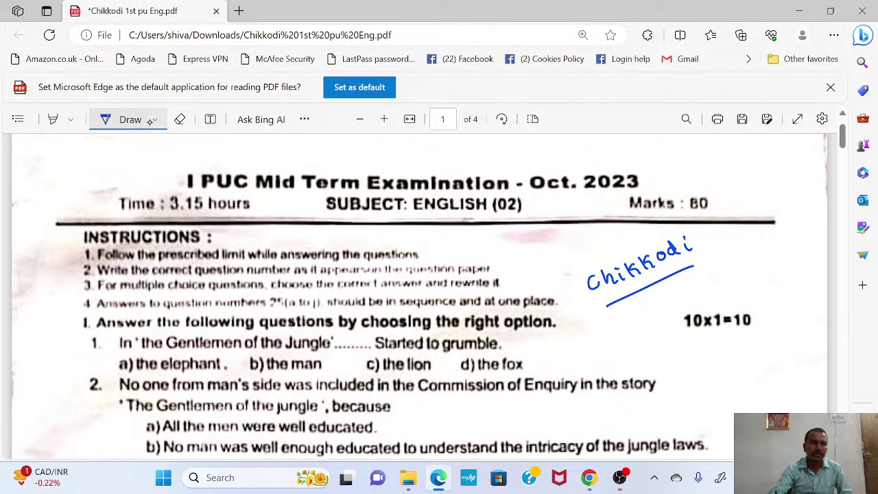
Set up a thicker yellow highlighter and highlight the examination title and the subject line on page 1.
click(70, 120)
click(84, 171)
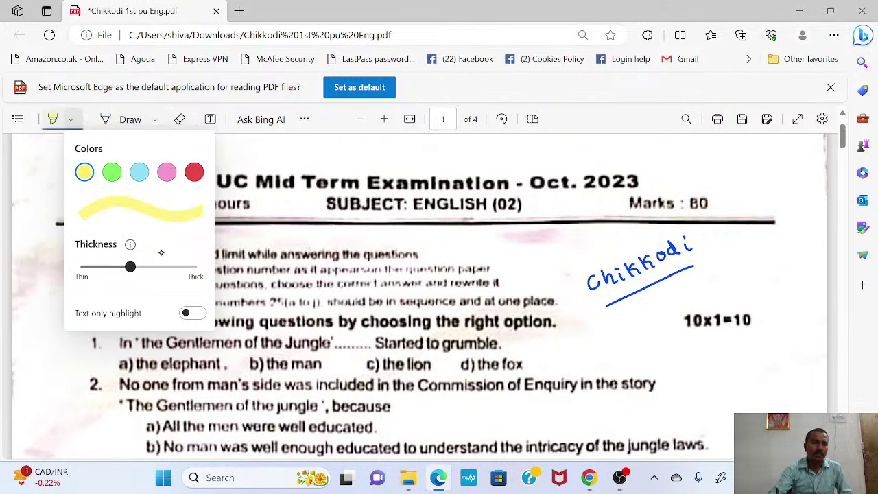
drag(130, 267, 147, 267)
click(237, 182)
drag(302, 183, 662, 182)
drag(328, 204, 496, 204)
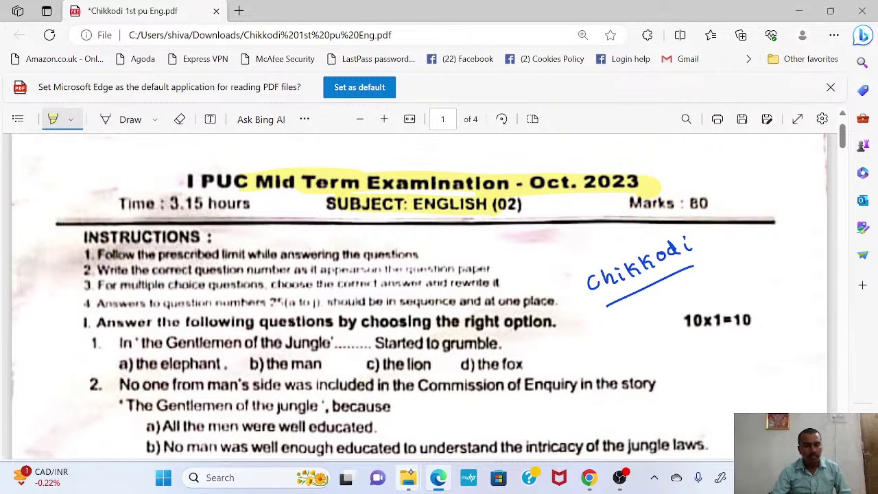
Highlight part of instruction 3 on page 1 and close the second Downloads window.
mouse_move(416, 467)
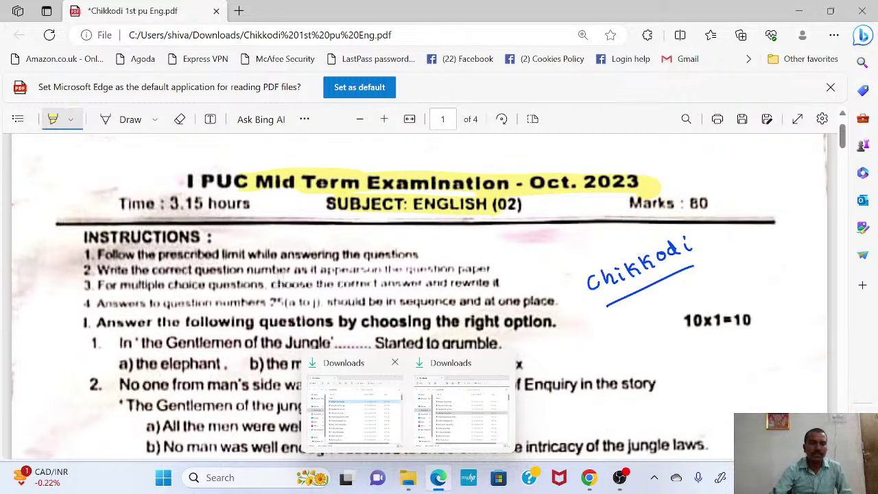
drag(207, 284, 352, 296)
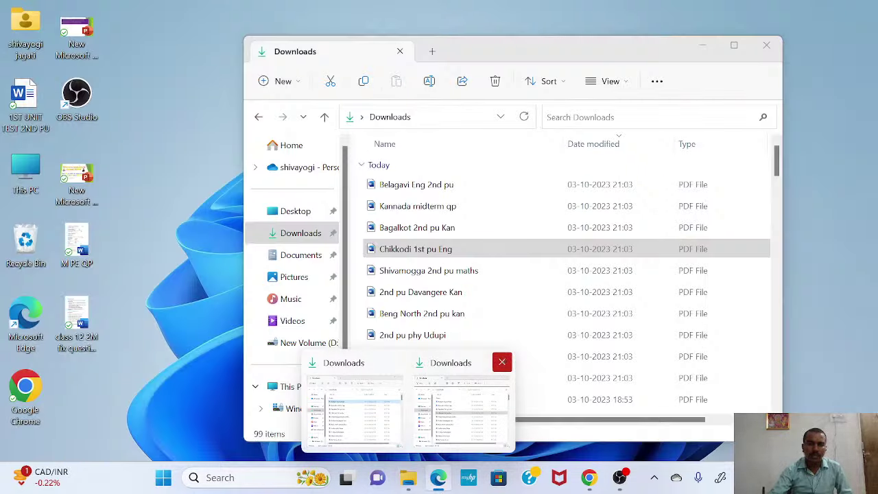
click(501, 362)
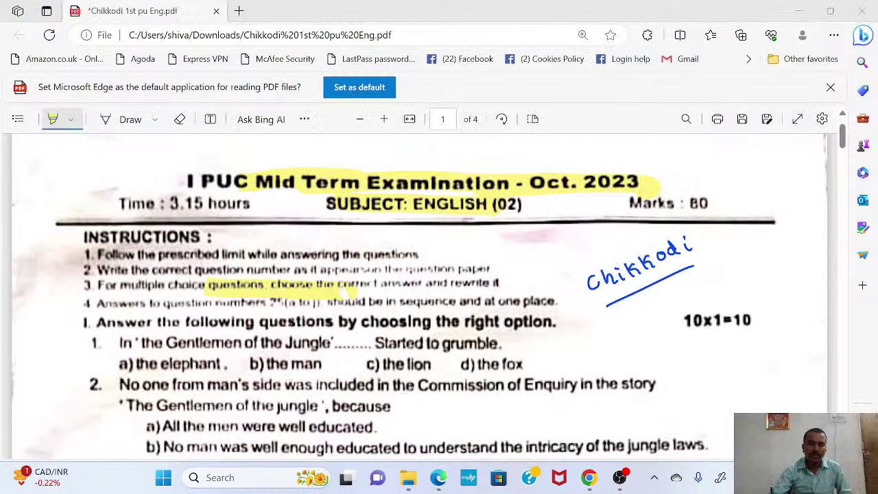
Highlight instruction 4, the section I heading, question 1 and the text of question 2 in yellow.
mouse_move(157, 322)
mouse_down()
mouse_move(474, 323)
mouse_move(311, 361)
mouse_move(424, 358)
mouse_up()
mouse_move(425, 396)
mouse_down()
mouse_move(328, 401)
mouse_move(578, 384)
mouse_up()
drag(247, 405, 405, 410)
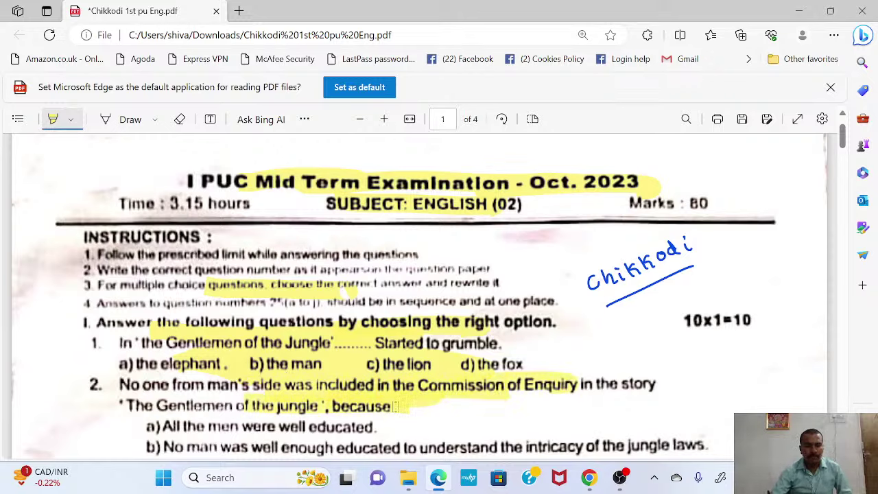
drag(130, 384, 241, 388)
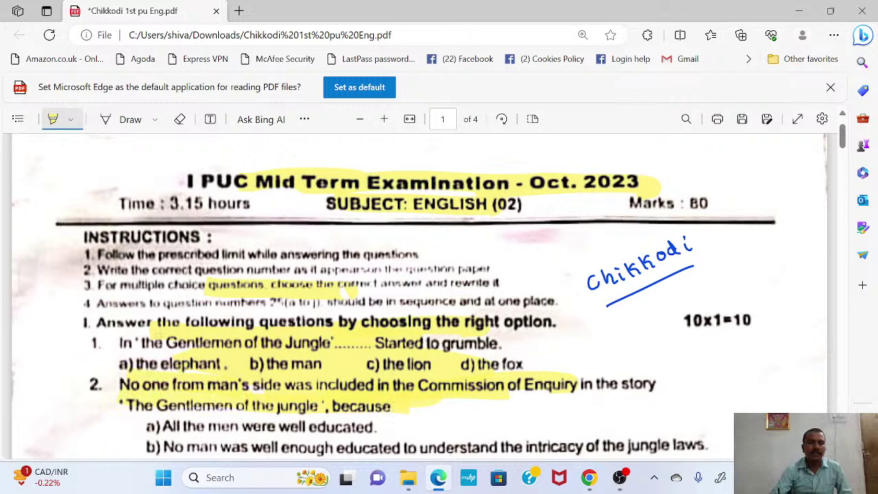
drag(113, 309, 486, 305)
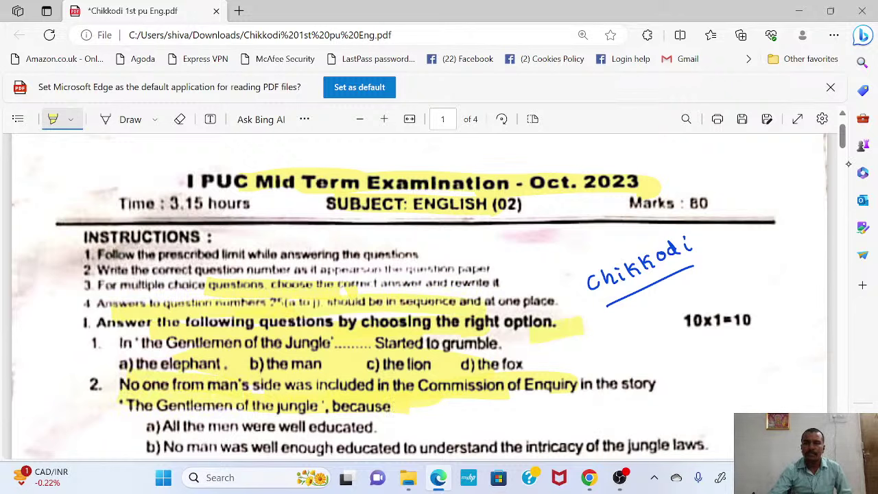
Highlight the answer options of question 2 in yellow.
drag(843, 138, 846, 157)
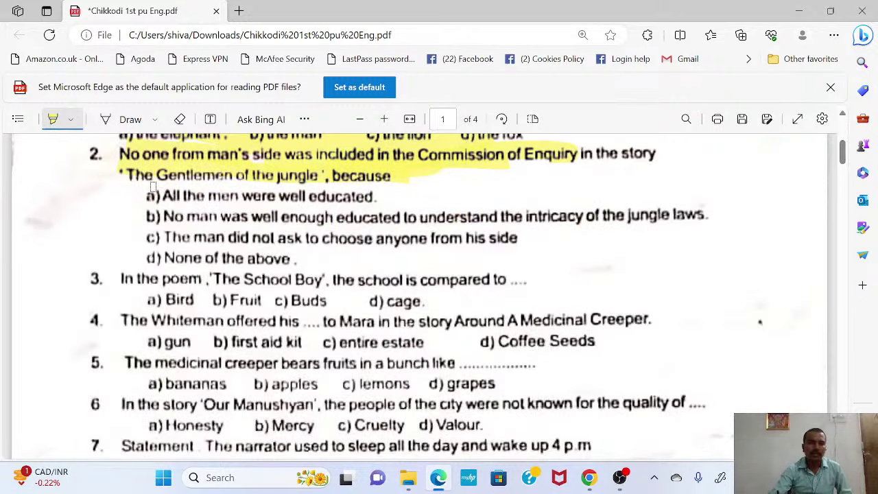
drag(150, 195, 344, 203)
drag(175, 229, 231, 228)
drag(286, 221, 549, 216)
drag(199, 252, 441, 260)
Highlight question 3 about 'The School Boy' and question 4 about the medicinal creeper story, including their options.
drag(121, 285, 508, 280)
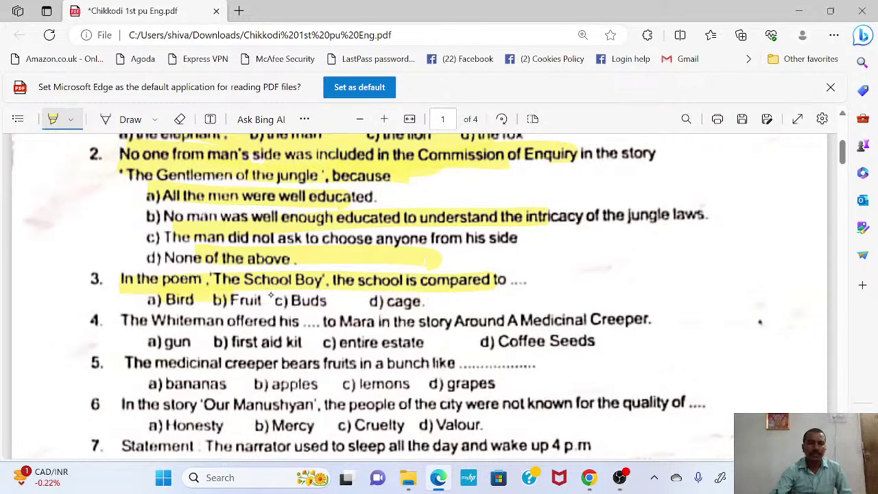
drag(124, 317, 598, 302)
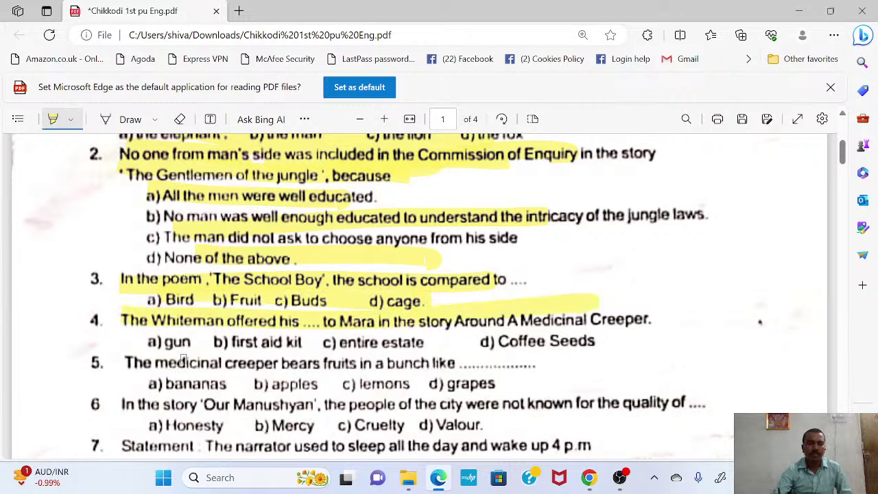
drag(129, 341, 617, 335)
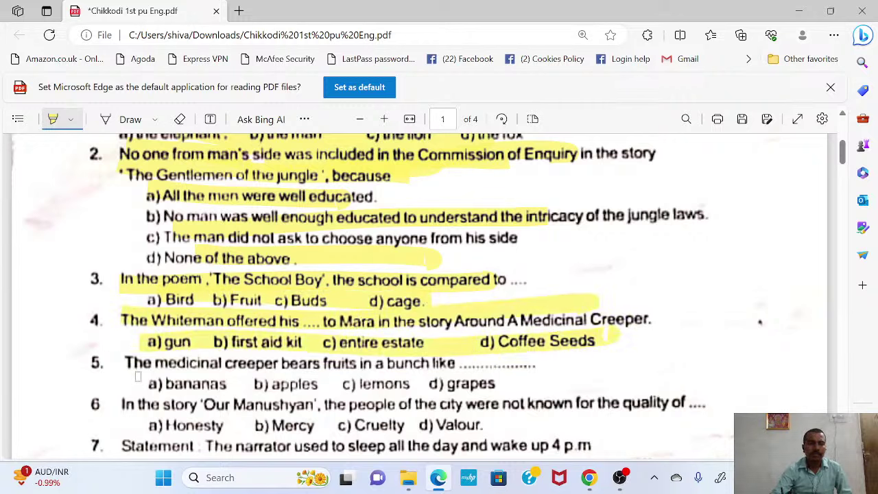
Highlight questions 5 and 6 with their options and the statement line of question 7.
drag(127, 366, 411, 367)
drag(166, 383, 505, 383)
drag(118, 411, 573, 402)
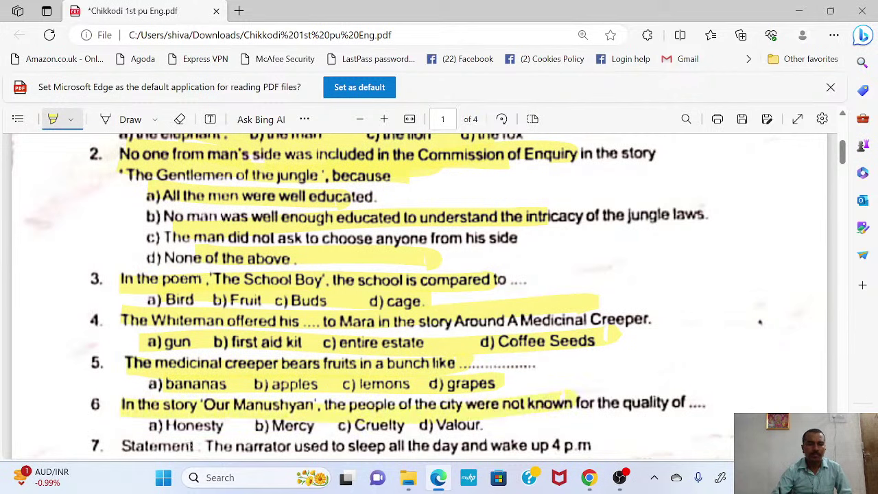
drag(162, 434, 484, 425)
drag(118, 446, 662, 439)
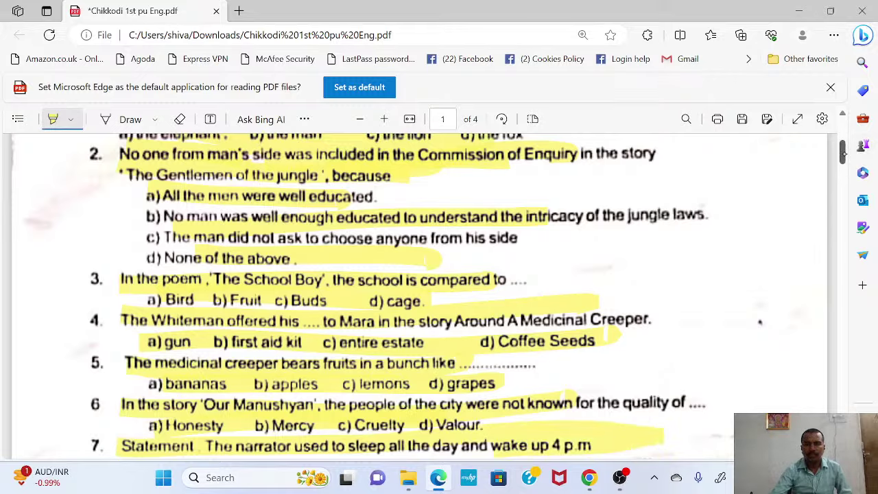
Highlight the reason line and the four answer options of question 7.
drag(843, 151, 843, 171)
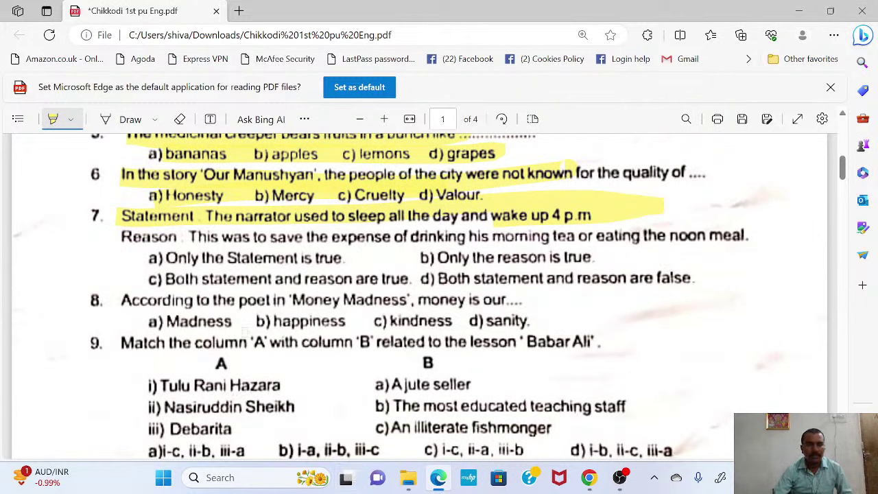
drag(138, 236, 535, 234)
drag(439, 245, 729, 243)
drag(151, 258, 586, 258)
drag(161, 278, 689, 279)
Highlight question 8 with its options and the instruction line of question 9.
drag(128, 300, 546, 300)
drag(150, 320, 523, 321)
drag(156, 341, 613, 342)
Highlight the entries of columns A and B and the answer combinations of question 9.
scroll(432, 298, down, 2)
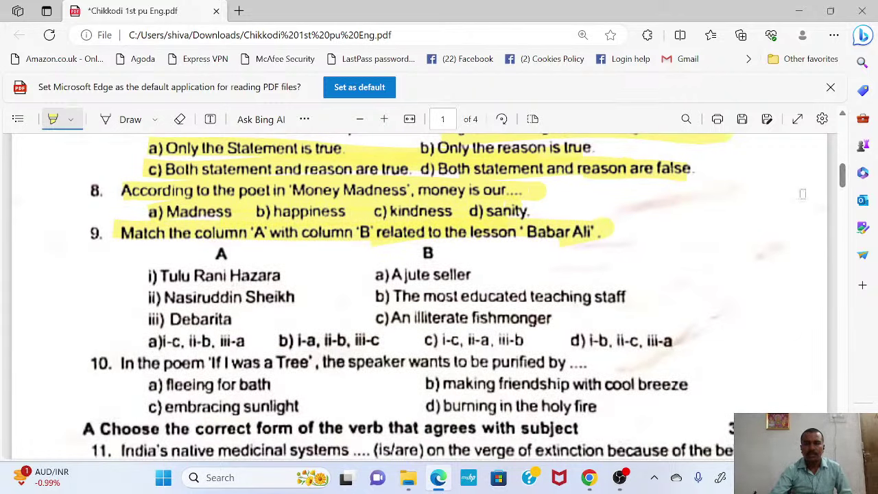
drag(163, 274, 287, 277)
drag(365, 272, 491, 275)
drag(131, 295, 582, 310)
drag(186, 320, 508, 325)
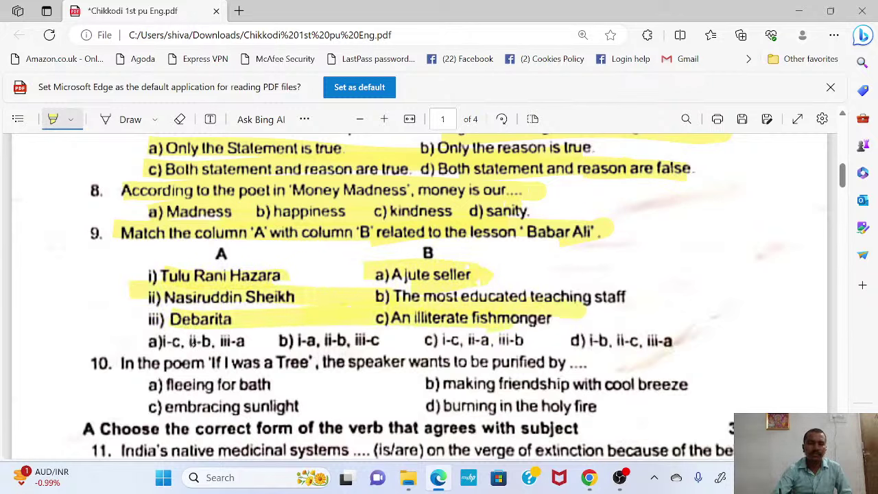
drag(193, 343, 637, 341)
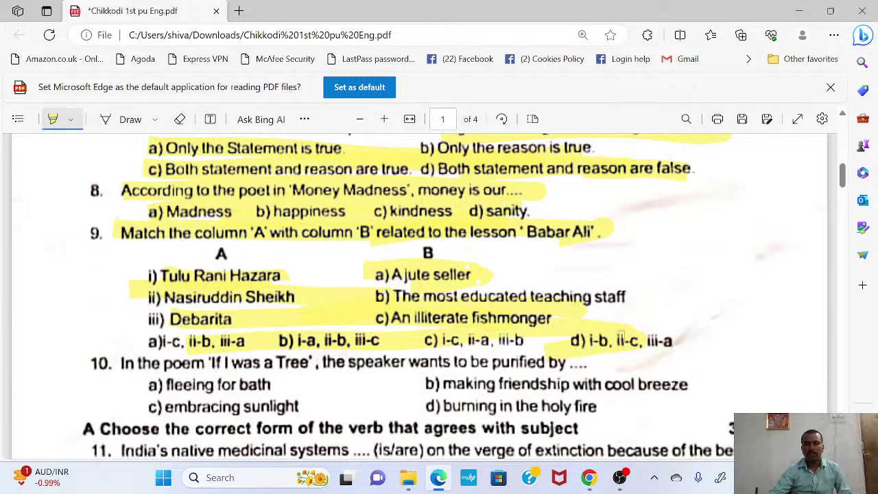
Highlight question 10 about the poem 'If I was a Tree' together with its options.
drag(844, 176, 847, 192)
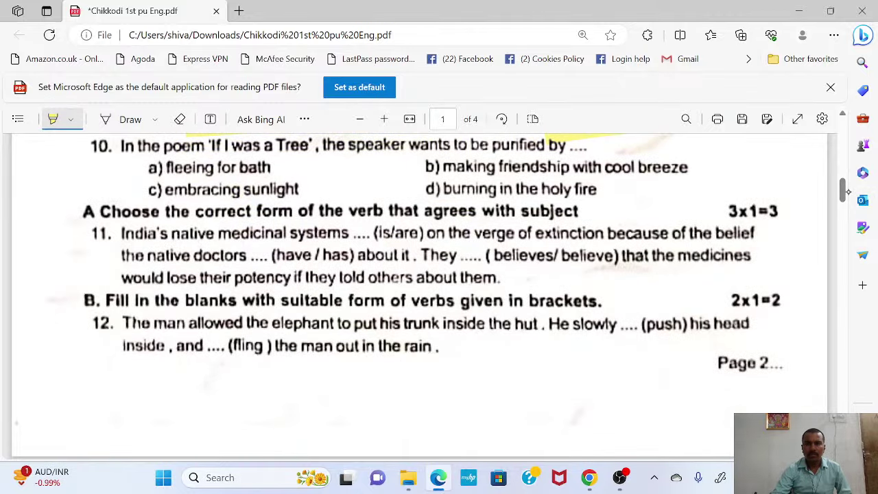
scroll(848, 191, up, 1)
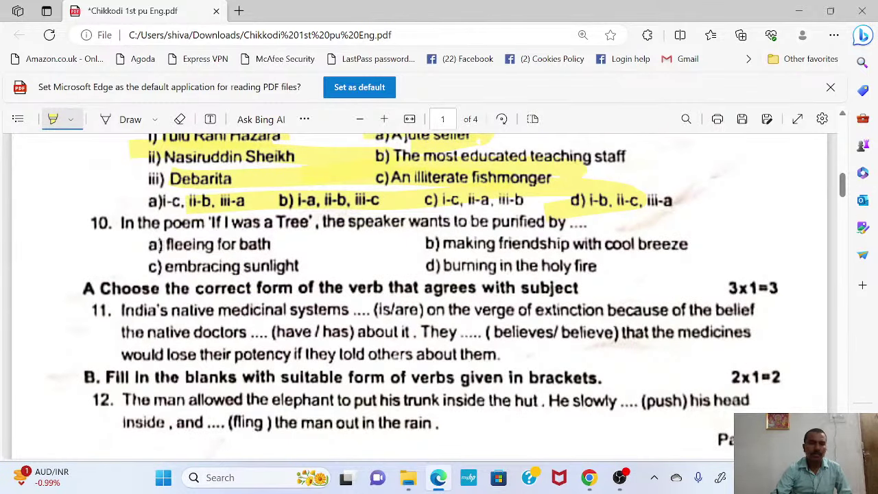
drag(128, 228, 605, 229)
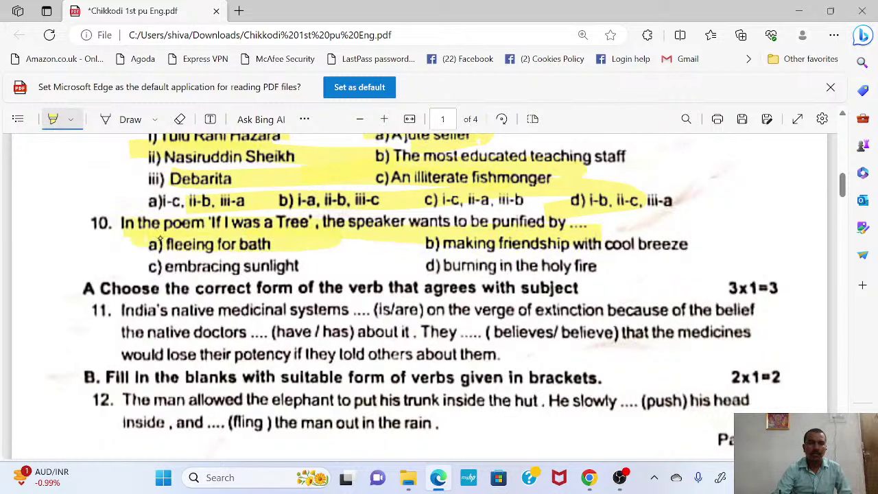
mouse_move(160, 240)
mouse_down()
mouse_move(384, 270)
mouse_move(584, 264)
mouse_move(561, 249)
mouse_move(597, 266)
mouse_up()
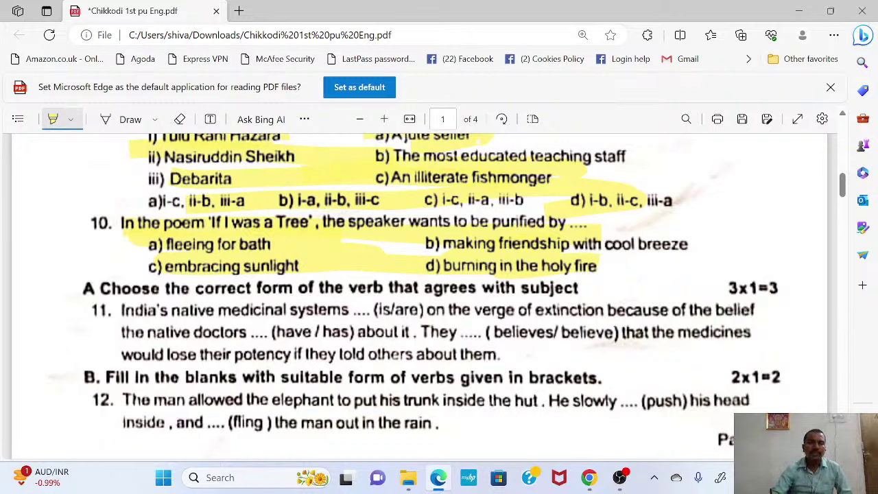
Highlight the section A heading on choosing the correct verb form and the full text of question 11.
drag(102, 291, 628, 302)
drag(108, 309, 665, 307)
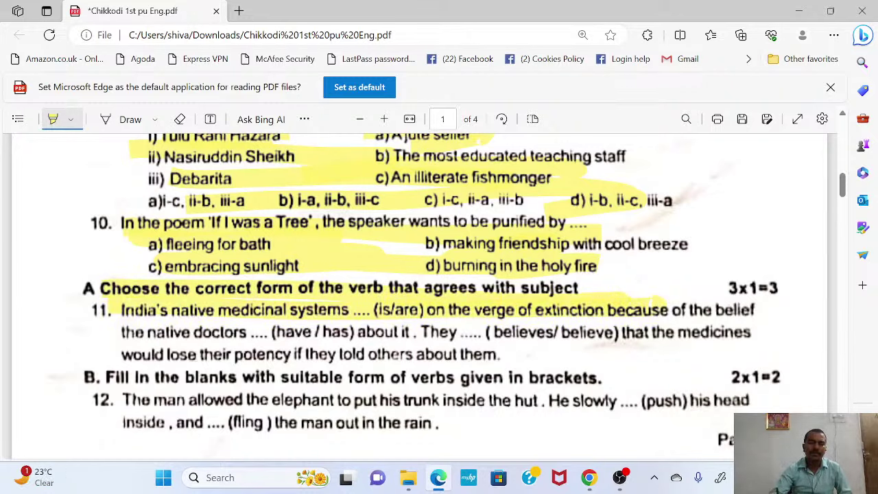
drag(124, 334, 737, 347)
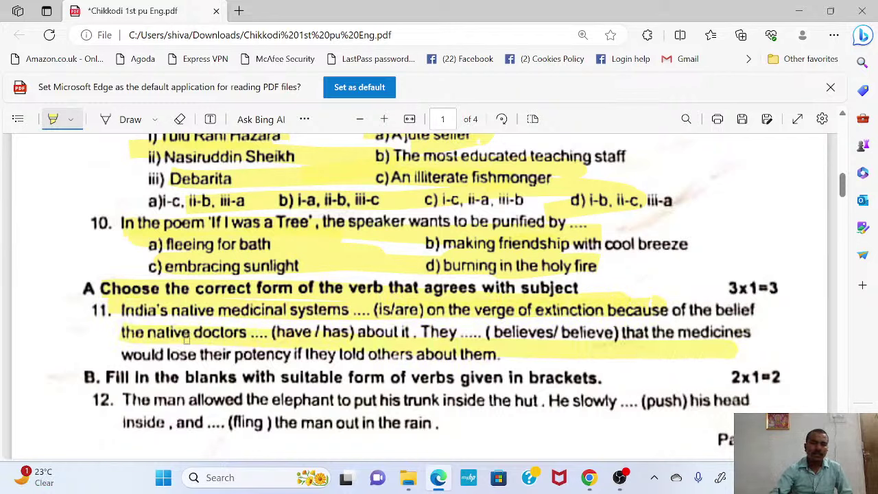
drag(542, 324, 755, 321)
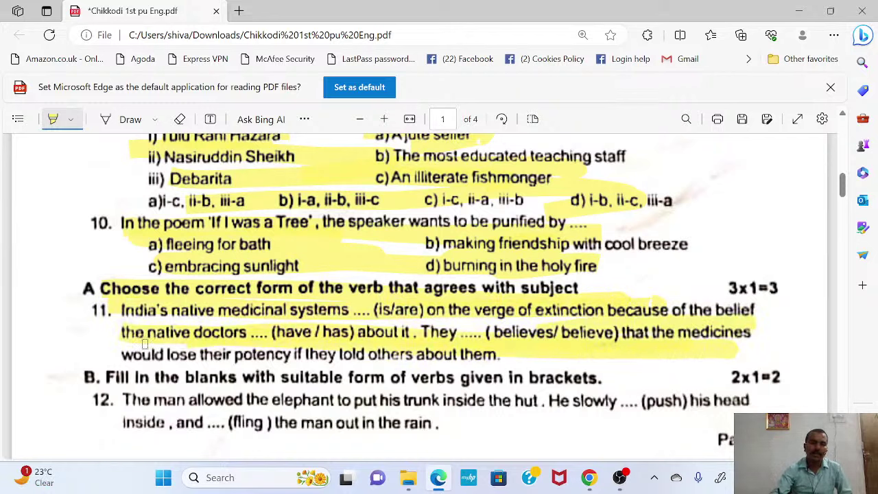
drag(127, 351, 483, 359)
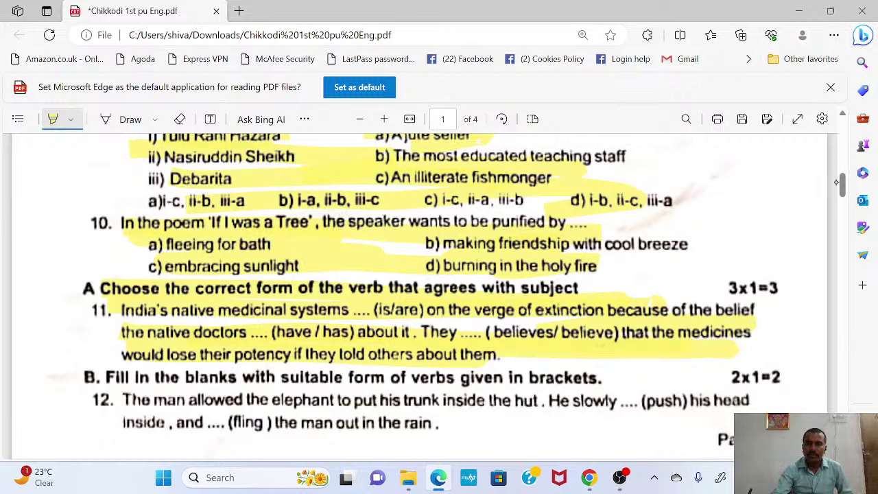
Highlight the section B fill-in-the-blanks heading and the full text of question 12.
drag(846, 190, 847, 201)
drag(86, 227, 458, 229)
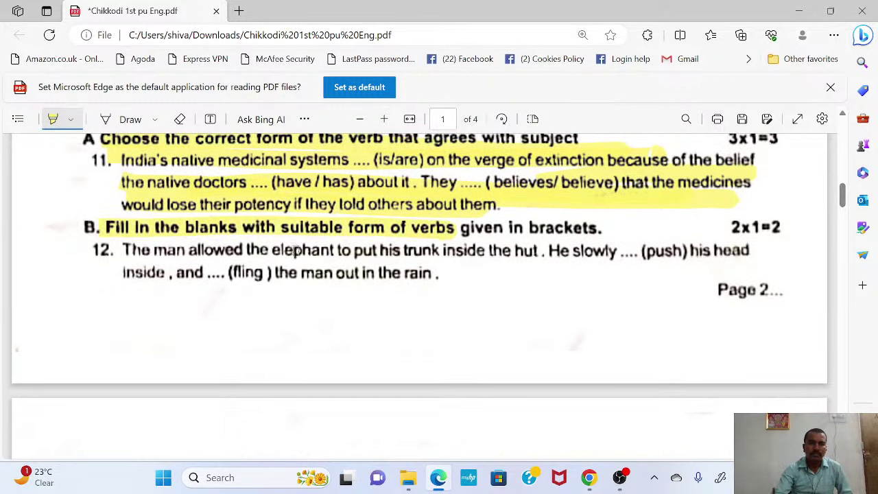
drag(89, 251, 604, 251)
drag(127, 274, 413, 275)
drag(598, 251, 752, 251)
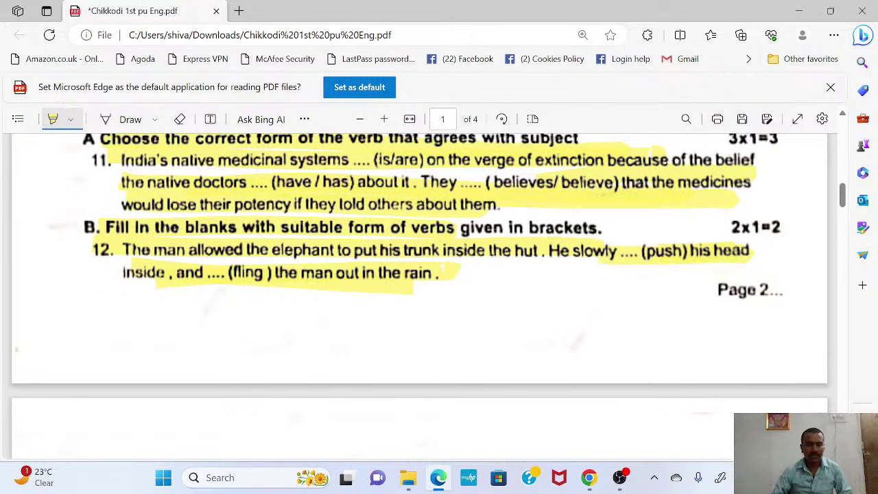
Highlight the instruction text of question 13, the column matching task at the start of page 2.
drag(844, 195, 844, 216)
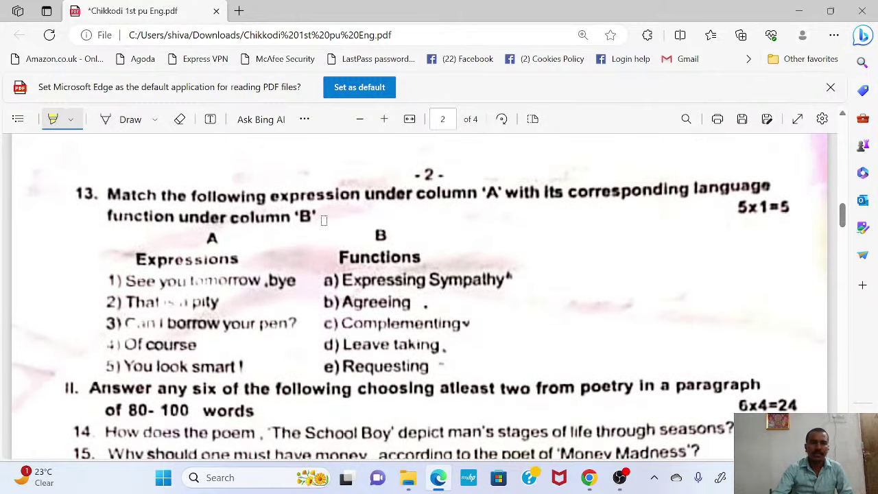
drag(108, 194, 235, 196)
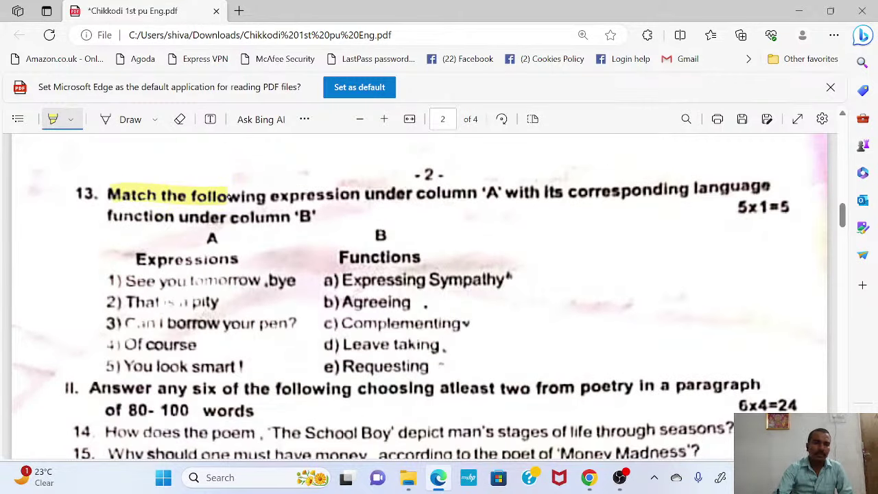
drag(396, 195, 337, 194)
drag(269, 196, 337, 195)
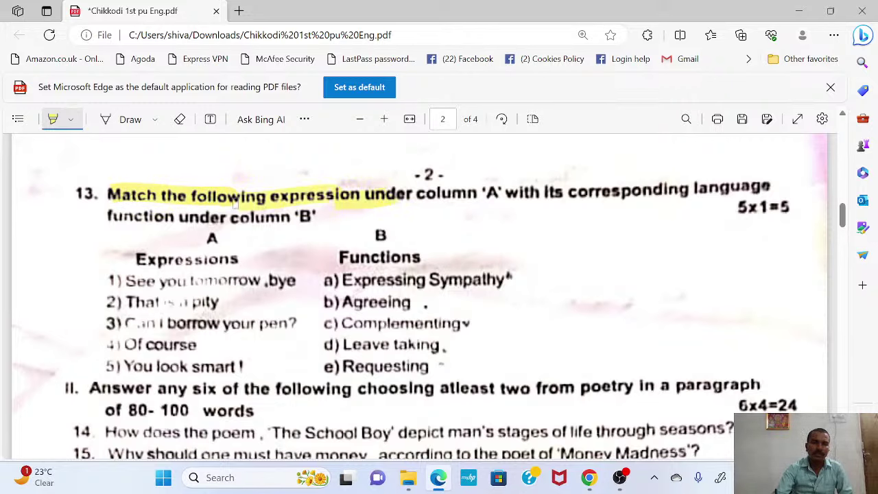
drag(534, 193, 684, 189)
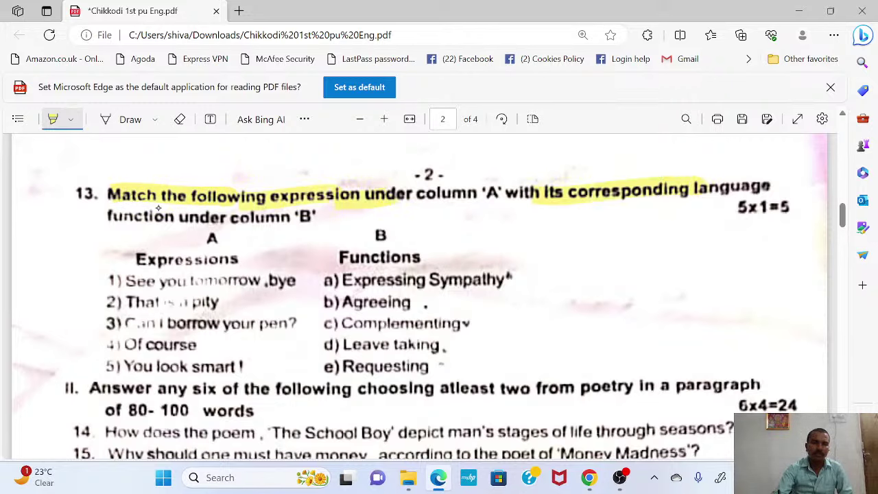
drag(109, 216, 314, 218)
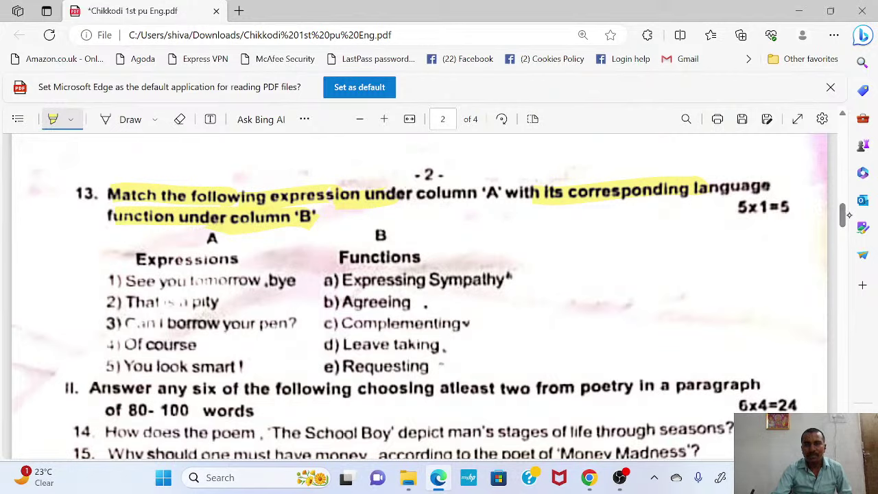
Highlight the expressions in column A and the functions in column B of question 13.
scroll(833, 219, down, 1)
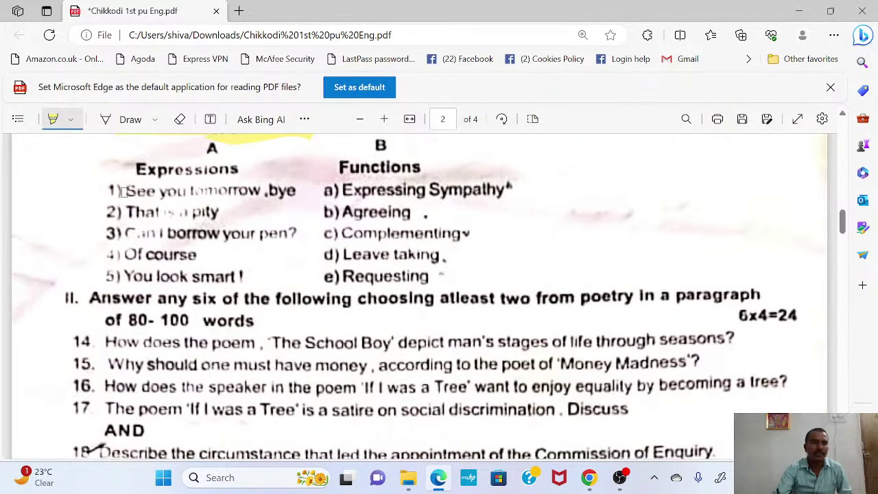
mouse_move(123, 192)
mouse_down()
mouse_move(243, 191)
mouse_move(227, 195)
mouse_up()
drag(362, 184, 405, 189)
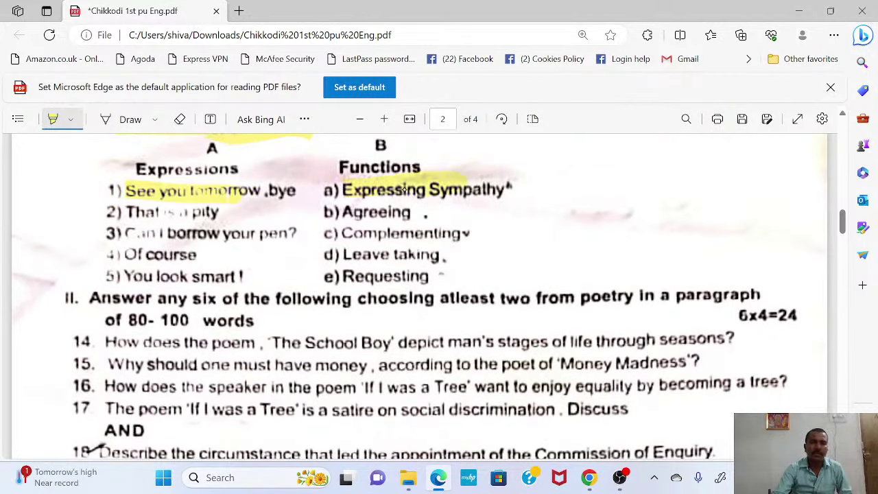
drag(140, 211, 275, 210)
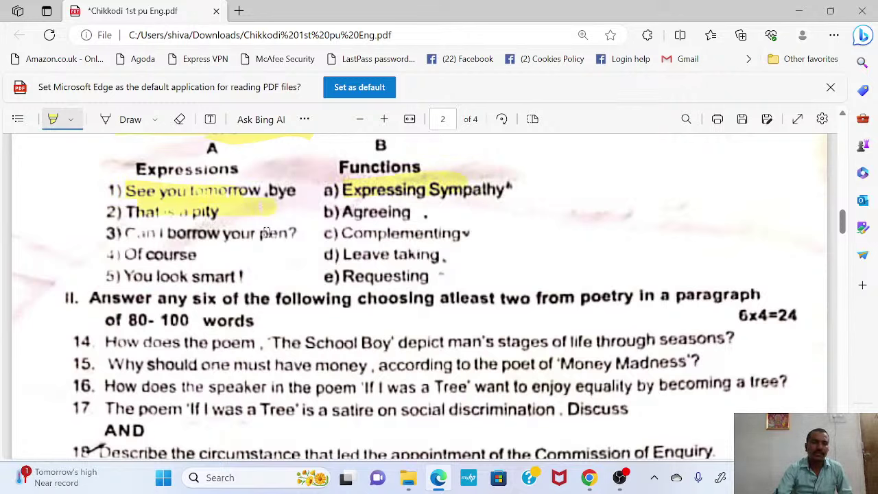
mouse_move(333, 206)
mouse_down()
mouse_move(433, 237)
mouse_move(393, 278)
mouse_move(206, 275)
mouse_move(151, 251)
mouse_move(237, 230)
mouse_move(209, 235)
mouse_up()
Highlight the section II heading and questions 14 to 17 on the poems.
drag(93, 306, 744, 313)
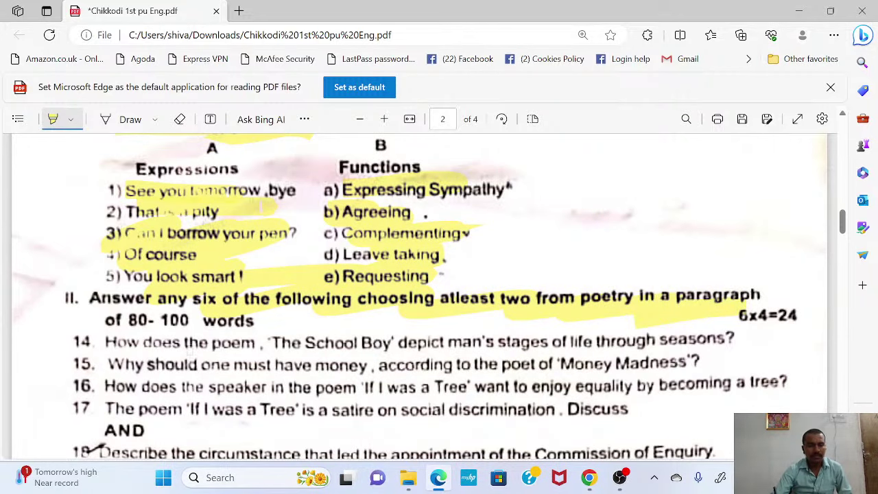
mouse_move(106, 343)
mouse_down()
mouse_move(493, 361)
mouse_move(700, 346)
mouse_move(82, 374)
mouse_up()
mouse_move(180, 397)
mouse_down()
mouse_move(617, 418)
mouse_move(350, 385)
mouse_move(626, 382)
mouse_up()
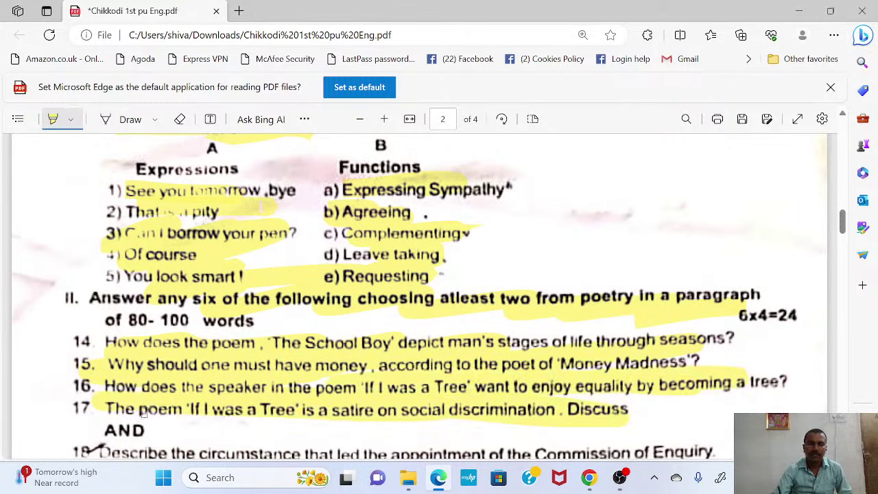
Highlight question 18 about the Commission of Enquiry and question 19 about Mara's fallen teeth.
scroll(809, 246, down, 4)
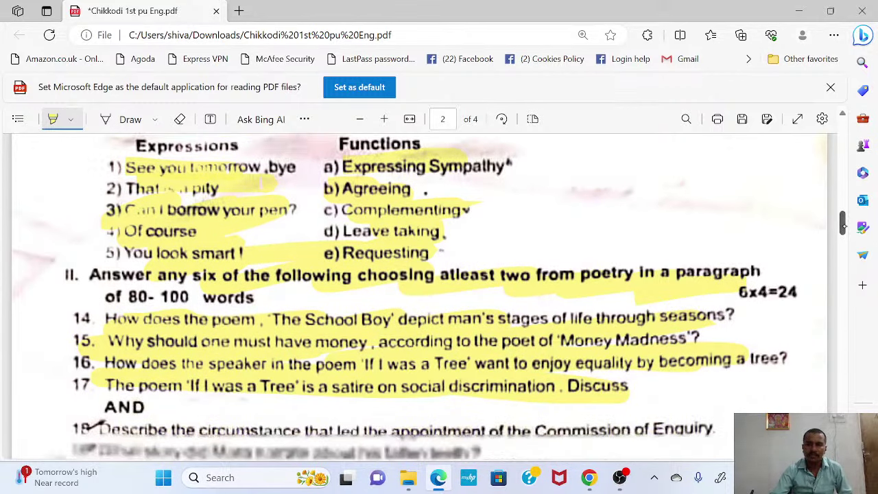
mouse_move(135, 217)
mouse_down()
mouse_move(549, 209)
mouse_move(706, 228)
mouse_up()
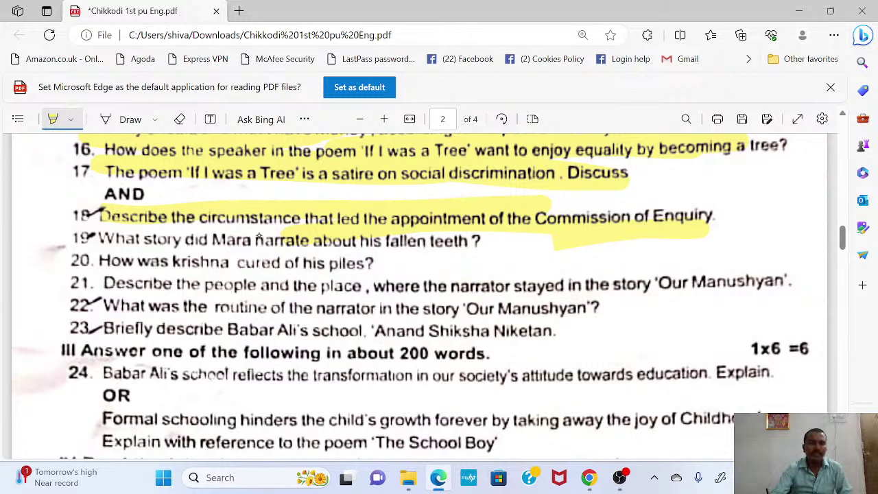
drag(109, 240, 288, 239)
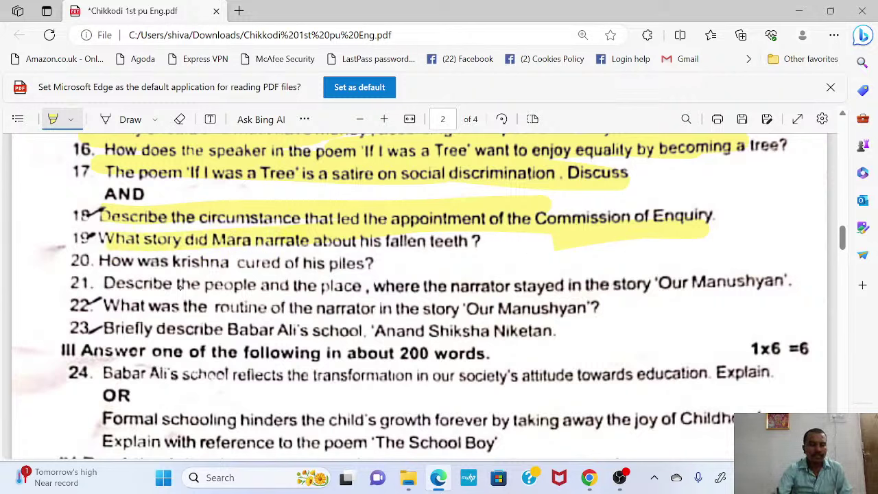
Highlight parts of questions 21 to 23 and the words 'in about 200 words' in the section III heading.
drag(179, 286, 356, 280)
drag(240, 310, 395, 306)
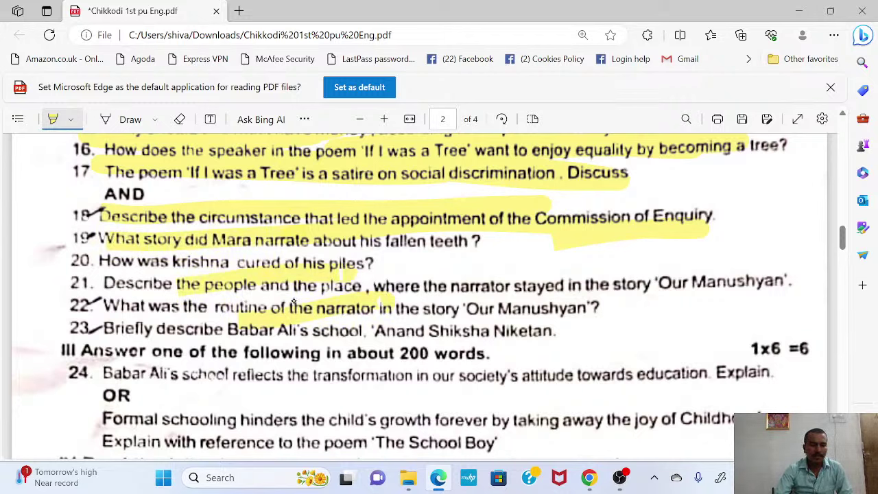
drag(294, 302, 443, 307)
mouse_move(357, 285)
mouse_down()
mouse_move(431, 283)
mouse_move(536, 302)
mouse_up()
drag(243, 332, 450, 329)
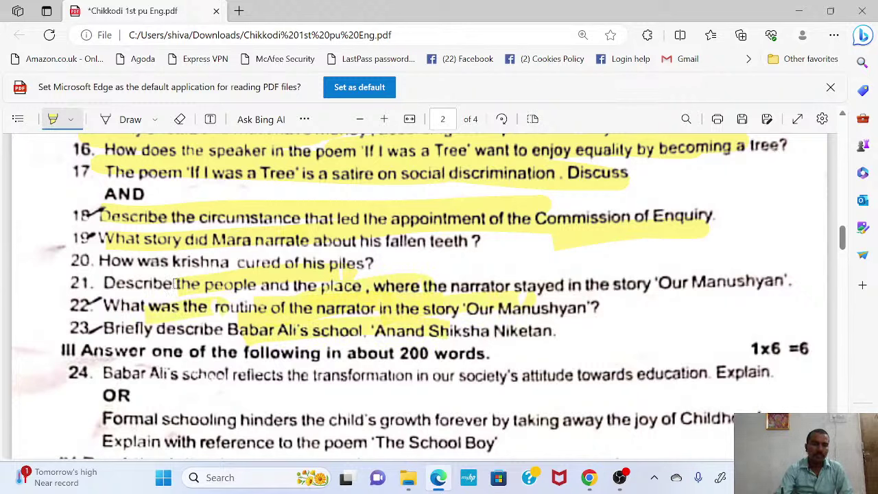
drag(160, 330, 446, 355)
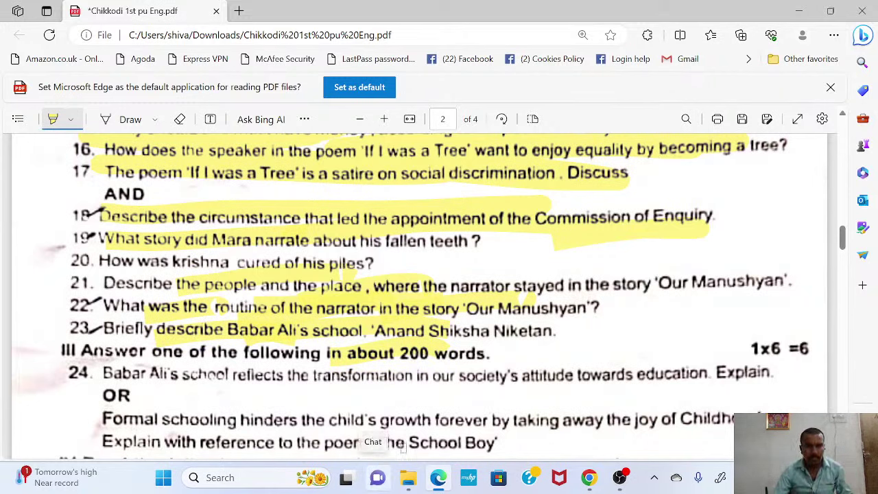
drag(632, 283, 708, 277)
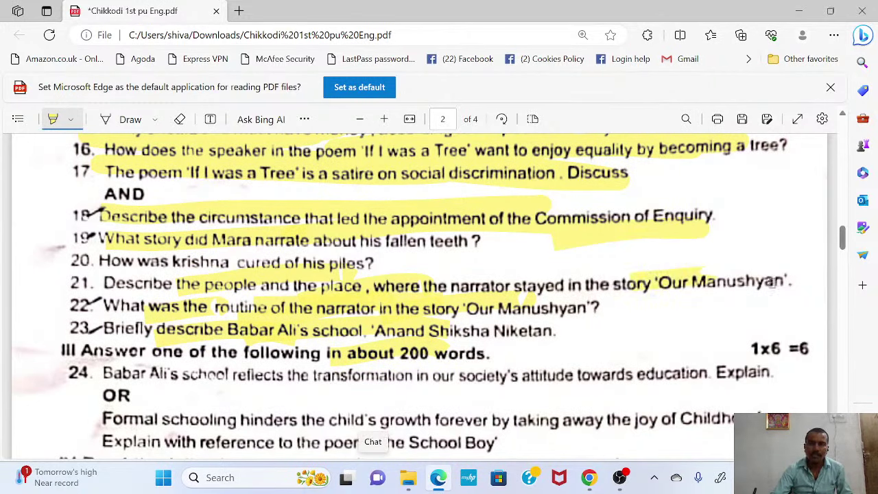
drag(534, 310, 625, 307)
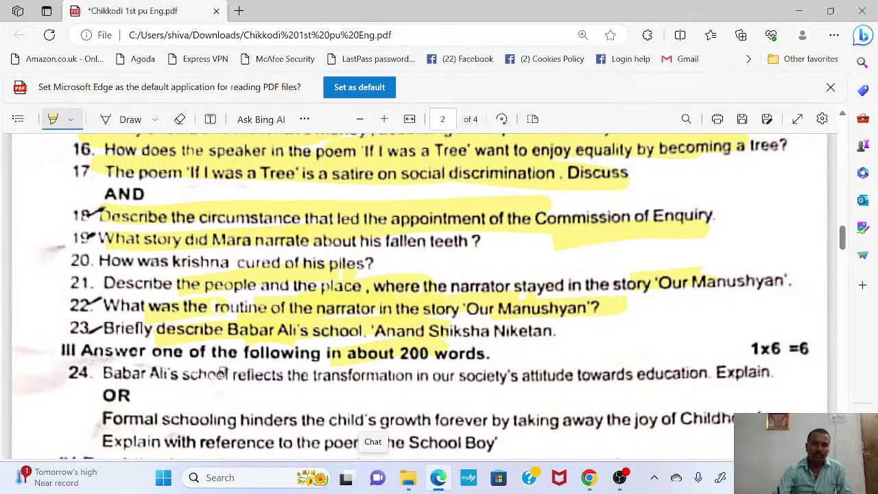
Highlight both alternatives of question 24 and the section IV heading on reading the passage.
drag(448, 382, 762, 374)
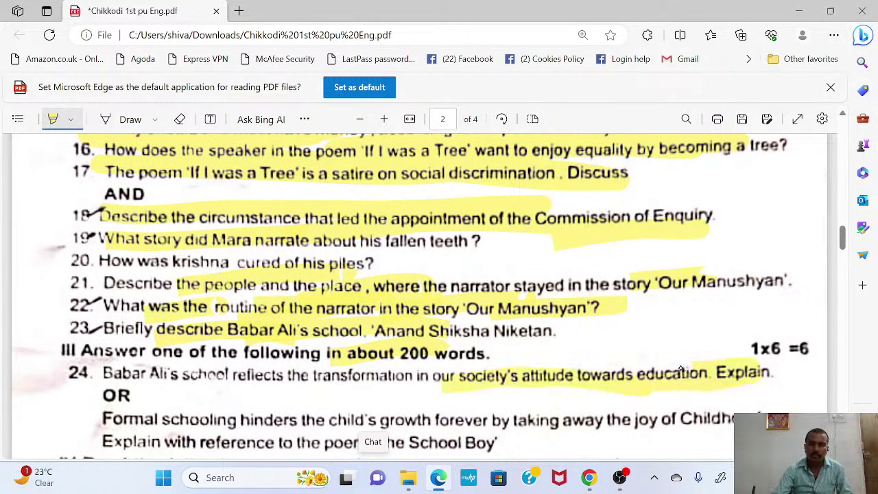
mouse_move(339, 378)
mouse_down()
mouse_move(123, 378)
mouse_move(481, 387)
mouse_up()
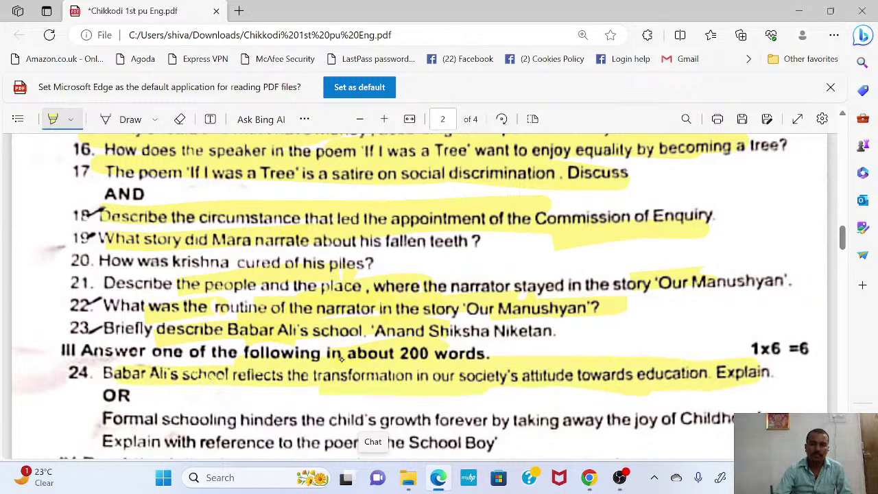
scroll(771, 249, down, 3)
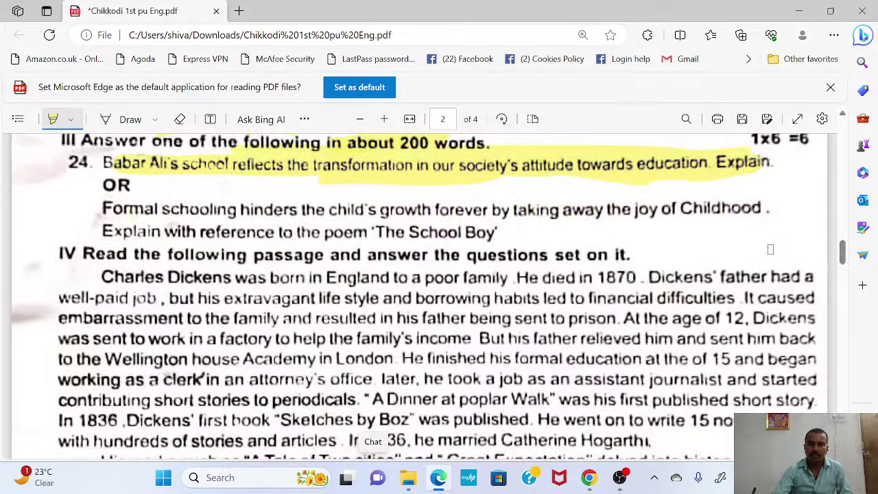
mouse_move(503, 214)
mouse_down()
mouse_move(412, 218)
mouse_move(720, 208)
mouse_move(261, 230)
mouse_move(131, 213)
mouse_move(172, 240)
mouse_move(357, 251)
mouse_move(75, 247)
mouse_move(434, 266)
mouse_up()
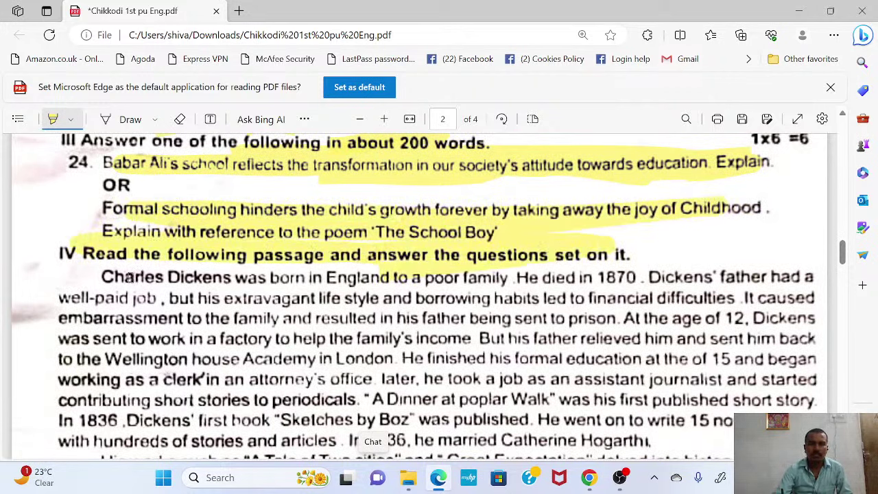
Highlight lines across the first paragraph of the Charles Dickens passage in yellow.
mouse_move(384, 300)
mouse_down()
mouse_move(476, 301)
mouse_move(470, 282)
mouse_move(562, 302)
mouse_move(319, 357)
mouse_move(350, 323)
mouse_up()
scroll(146, 277, down, 1)
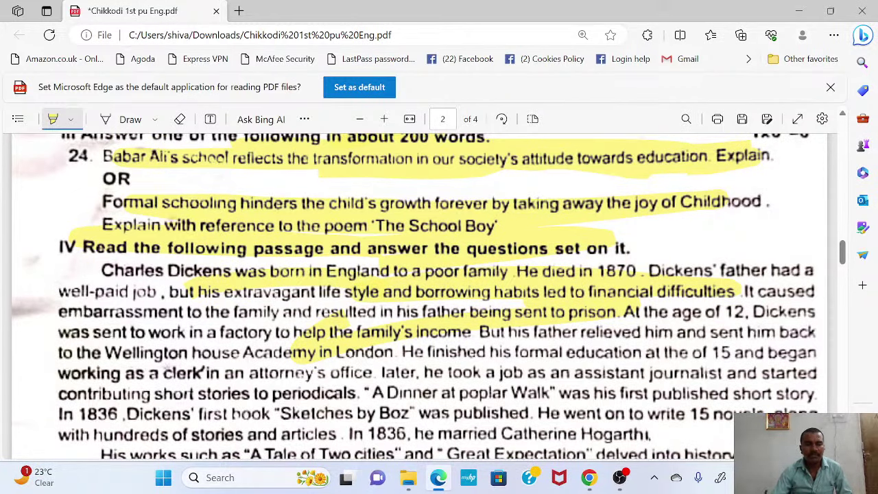
scroll(843, 252, down, 2)
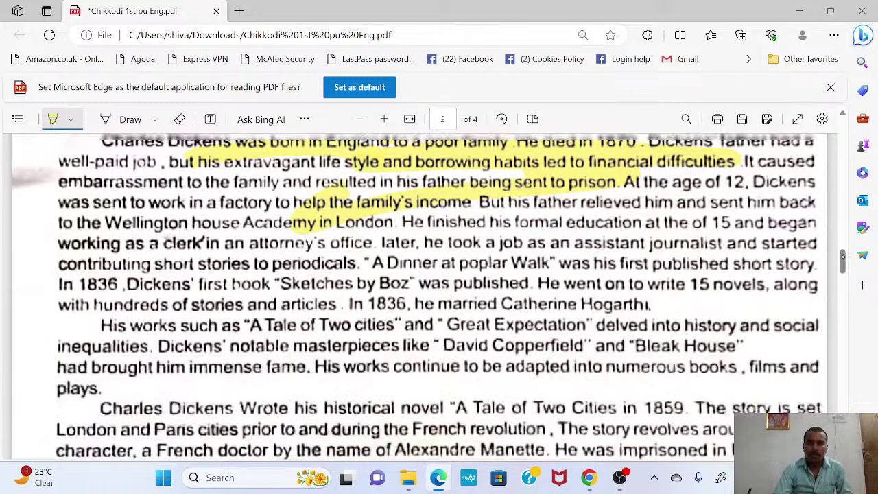
drag(146, 200, 331, 191)
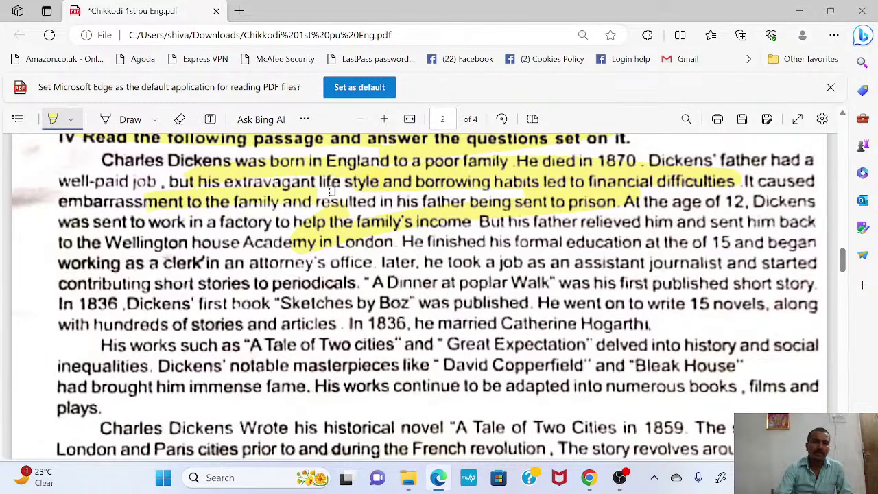
drag(91, 208, 60, 203)
drag(286, 307, 518, 282)
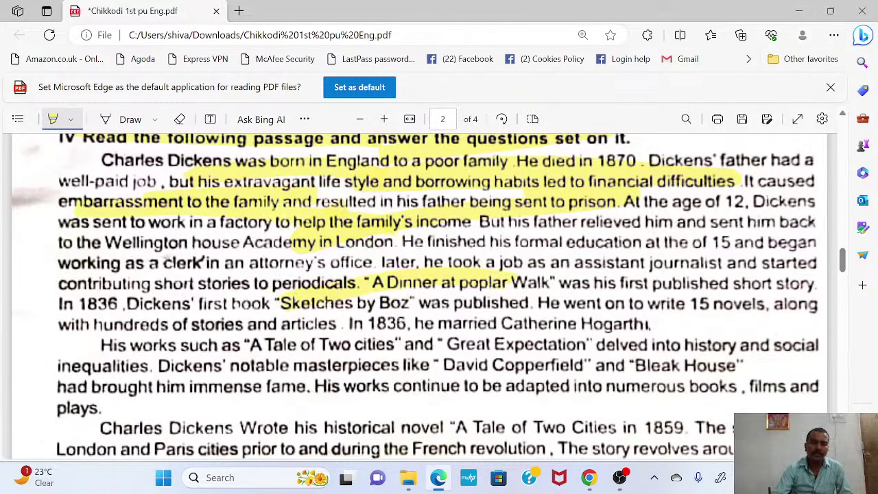
drag(443, 267, 571, 249)
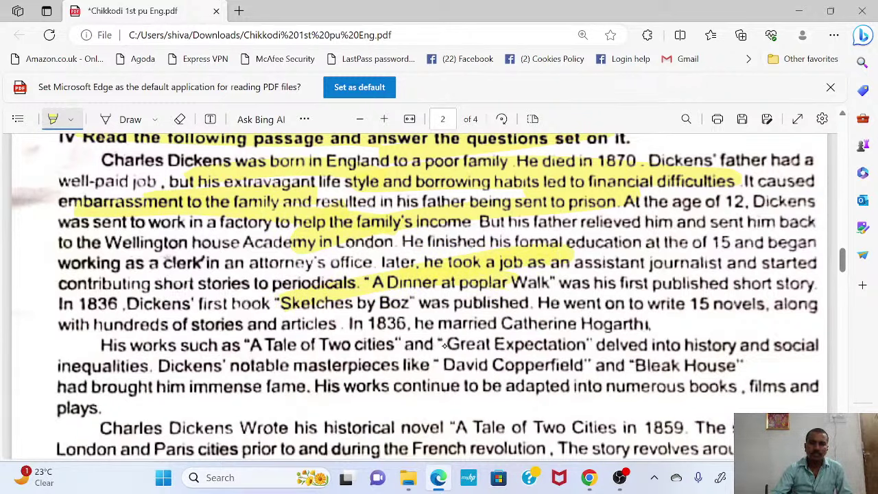
Change the highlighter colour to light blue and mark the rest of the passage's first paragraph and the paragraph on Dickens' works.
click(127, 120)
click(70, 119)
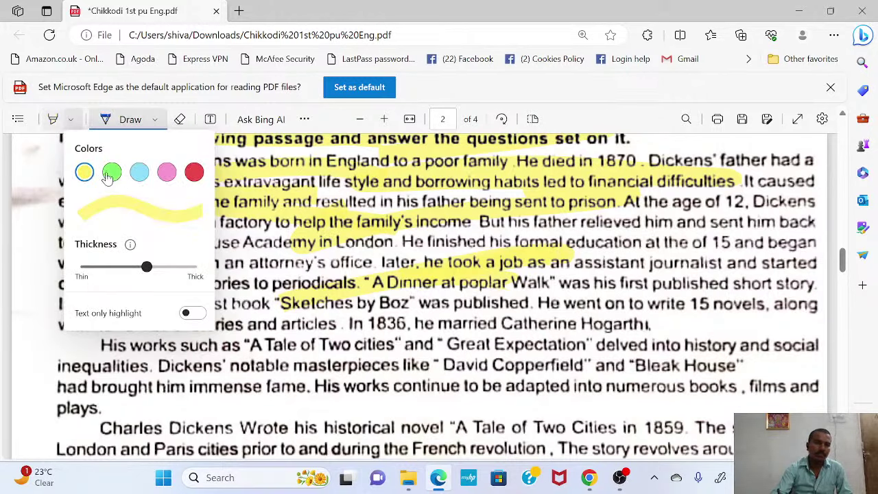
click(140, 173)
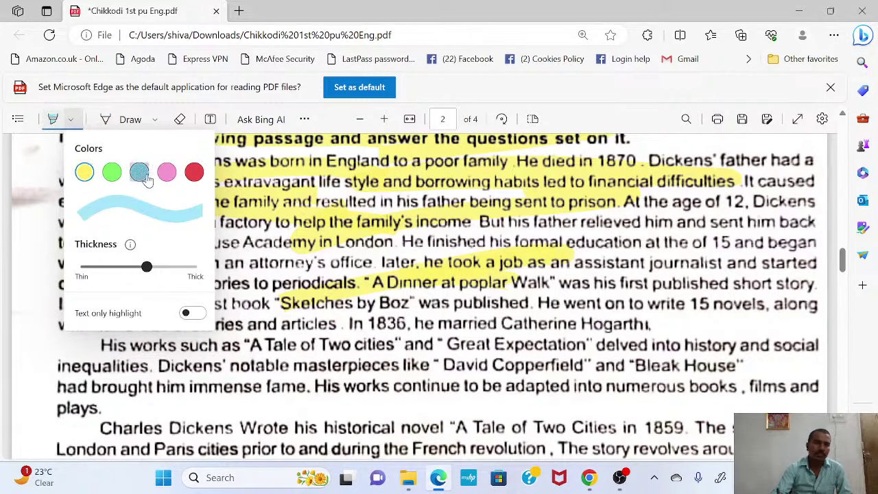
mouse_move(449, 303)
mouse_down()
mouse_move(654, 289)
mouse_move(707, 237)
mouse_move(520, 311)
mouse_move(633, 334)
mouse_move(480, 376)
mouse_move(426, 376)
mouse_move(632, 371)
mouse_move(360, 347)
mouse_move(644, 323)
mouse_move(626, 327)
mouse_up()
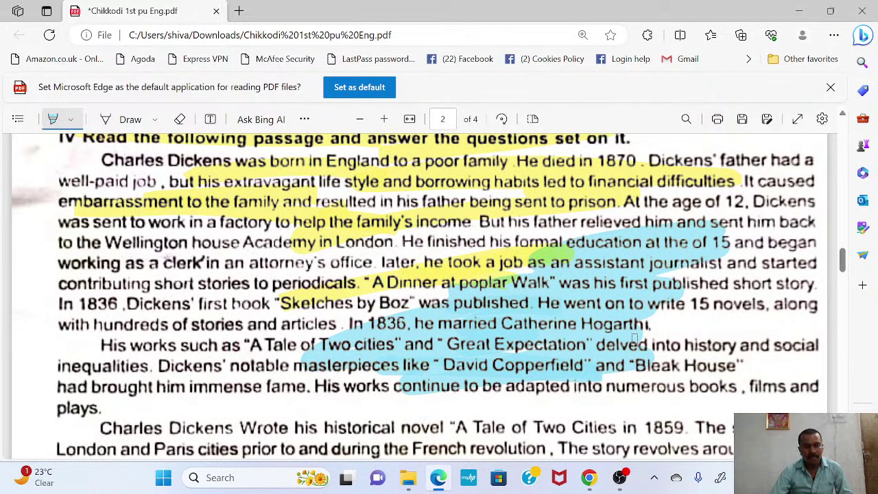
mouse_move(727, 278)
mouse_down()
mouse_move(754, 247)
mouse_move(658, 210)
mouse_move(577, 230)
mouse_up()
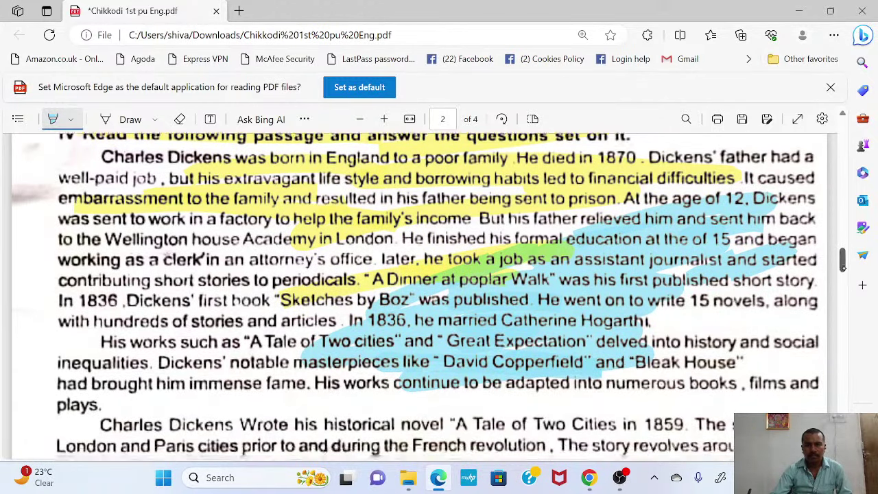
Highlight the French revolution and Alexandre Manette lines in the last paragraph of the passage in light blue.
scroll(726, 287, down, 2)
mouse_move(343, 307)
mouse_down()
mouse_move(566, 324)
mouse_move(522, 328)
mouse_up()
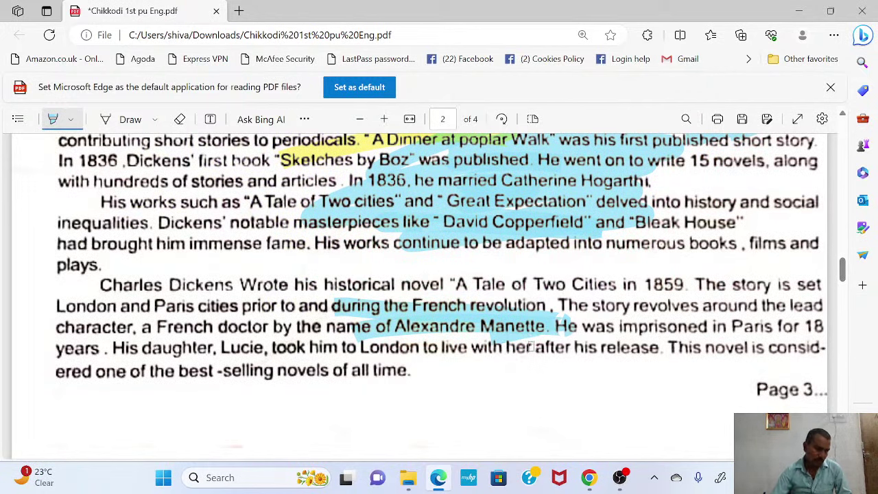
mouse_move(542, 323)
mouse_down()
mouse_move(680, 306)
mouse_move(769, 329)
mouse_move(761, 289)
mouse_move(103, 302)
mouse_move(302, 281)
mouse_move(521, 278)
mouse_move(268, 330)
mouse_move(340, 347)
mouse_move(350, 370)
mouse_move(618, 340)
mouse_move(611, 336)
mouse_up()
Highlight sub-questions a to j of question 25, plus questions 26 and 27, on page 3 in light blue.
drag(843, 269, 834, 291)
mouse_move(96, 199)
mouse_down()
mouse_move(507, 210)
mouse_move(306, 223)
mouse_move(233, 245)
mouse_move(632, 243)
mouse_move(144, 259)
mouse_move(429, 286)
mouse_move(86, 288)
mouse_move(131, 313)
mouse_move(228, 329)
mouse_move(480, 336)
mouse_move(188, 357)
mouse_move(504, 364)
mouse_move(164, 400)
mouse_move(476, 403)
mouse_move(512, 427)
mouse_move(307, 425)
mouse_move(570, 439)
mouse_up()
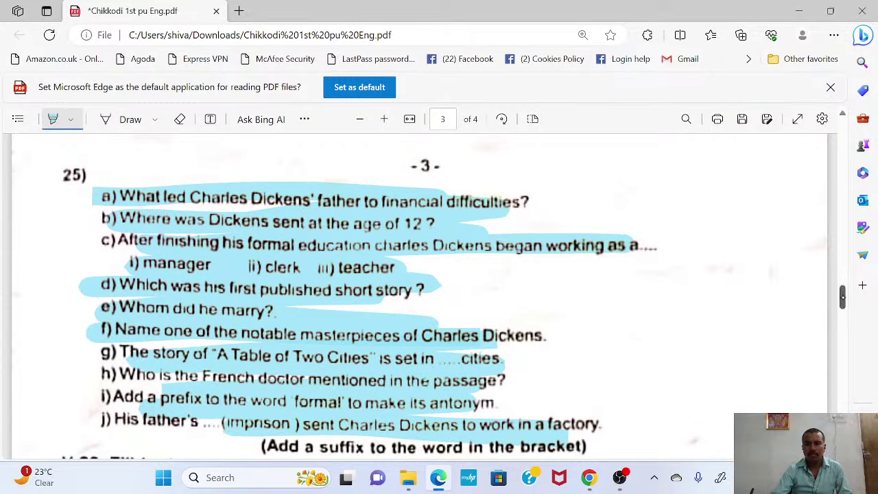
scroll(374, 263, down, 4)
mouse_move(175, 198)
mouse_down()
mouse_move(364, 240)
mouse_move(274, 217)
mouse_move(193, 290)
mouse_move(125, 322)
mouse_move(355, 346)
mouse_move(532, 413)
mouse_move(474, 436)
mouse_move(89, 451)
mouse_move(227, 453)
mouse_up()
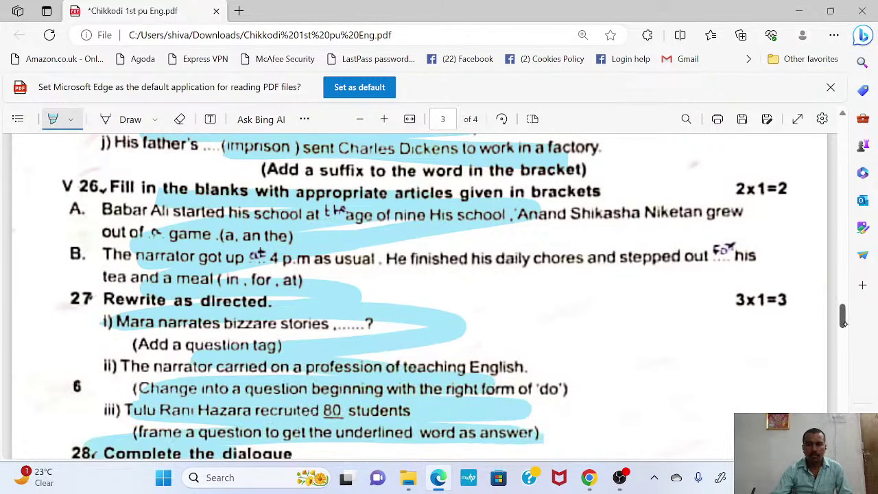
Highlight the patient and doctor dialogue of question 28 and the section VI heading in light blue.
scroll(844, 317, down, 3)
mouse_move(245, 219)
mouse_down()
mouse_move(320, 240)
mouse_move(315, 259)
mouse_move(210, 276)
mouse_move(397, 269)
mouse_up()
mouse_move(102, 304)
mouse_down()
mouse_move(323, 329)
mouse_move(130, 340)
mouse_move(391, 352)
mouse_move(215, 379)
mouse_move(466, 432)
mouse_move(209, 420)
mouse_move(618, 391)
mouse_up()
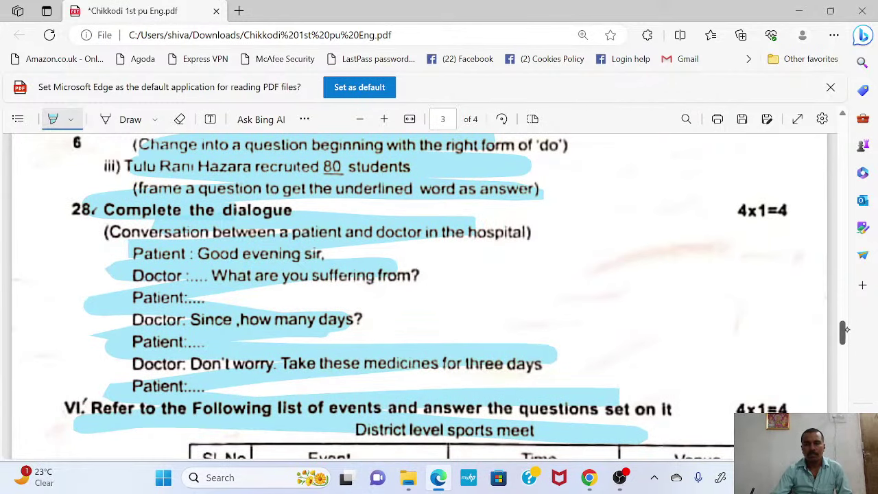
Highlight the events, times and venue in the district level sports meet table.
scroll(793, 340, down, 3)
mouse_move(330, 316)
mouse_down()
mouse_move(645, 300)
mouse_move(309, 278)
mouse_move(613, 311)
mouse_move(652, 343)
mouse_move(485, 371)
mouse_move(295, 340)
mouse_move(302, 375)
mouse_move(474, 385)
mouse_move(275, 398)
mouse_move(226, 364)
mouse_move(426, 400)
mouse_move(590, 379)
mouse_move(454, 409)
mouse_move(518, 382)
mouse_up()
mouse_move(653, 328)
mouse_down()
mouse_move(738, 327)
mouse_move(745, 309)
mouse_up()
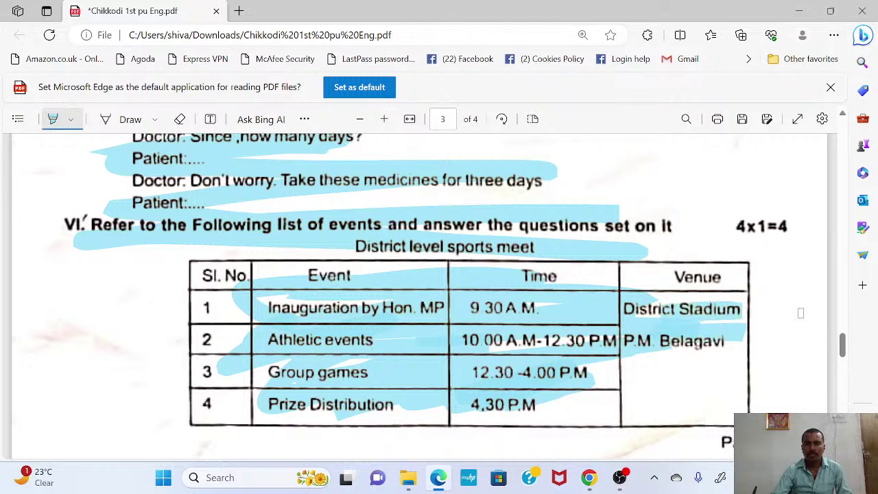
Highlight the four sub-questions of question 29 and the K.S.R.T.C letter question 30 with its points on page 4.
scroll(844, 343, down, 3)
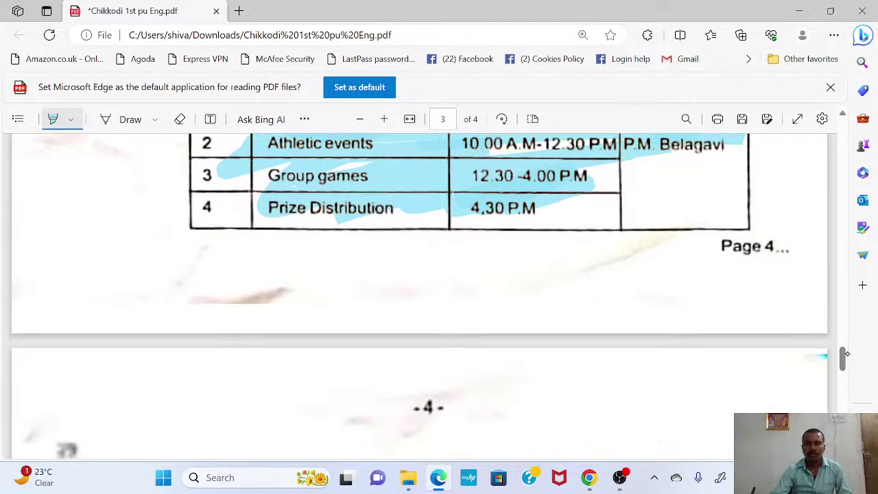
scroll(853, 362, down, 3)
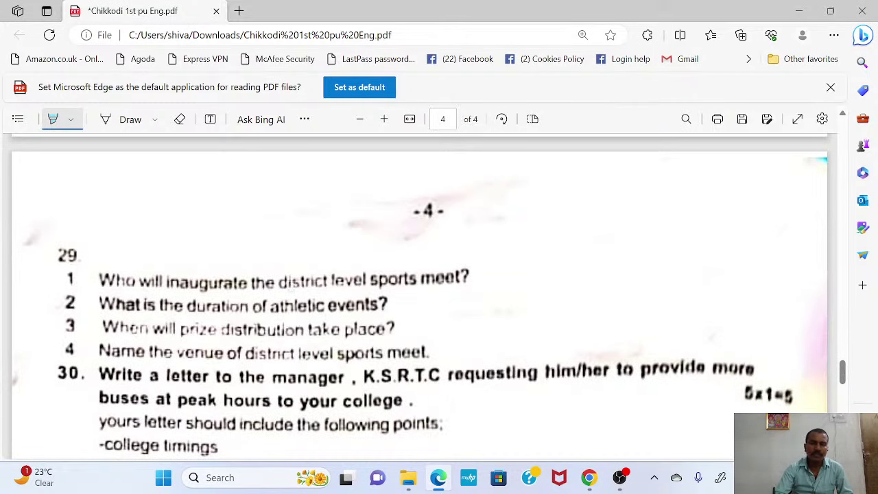
mouse_move(116, 280)
mouse_down()
mouse_move(432, 256)
mouse_move(190, 302)
mouse_move(127, 297)
mouse_move(260, 310)
mouse_move(354, 305)
mouse_move(96, 337)
mouse_move(118, 349)
mouse_move(549, 375)
mouse_move(653, 371)
mouse_move(126, 400)
mouse_move(395, 422)
mouse_move(69, 446)
mouse_move(460, 405)
mouse_move(416, 393)
mouse_up()
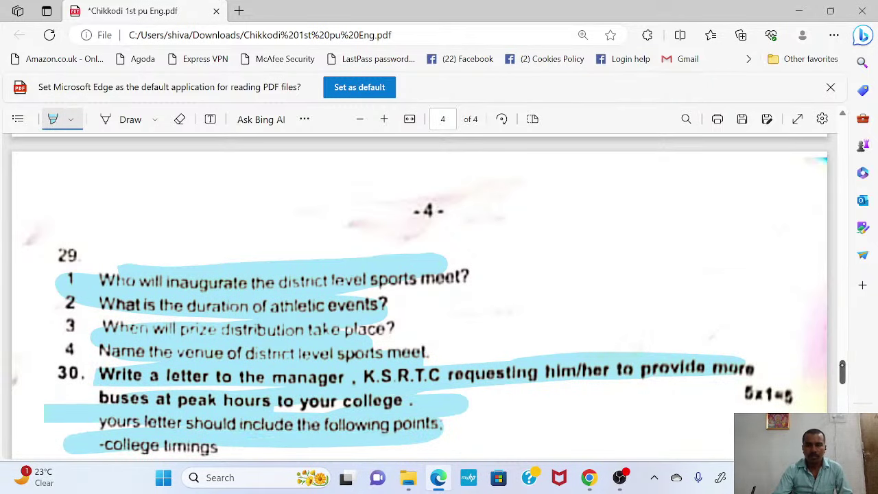
drag(843, 369, 844, 378)
mouse_move(192, 272)
mouse_down()
mouse_move(389, 311)
mouse_move(443, 311)
mouse_up()
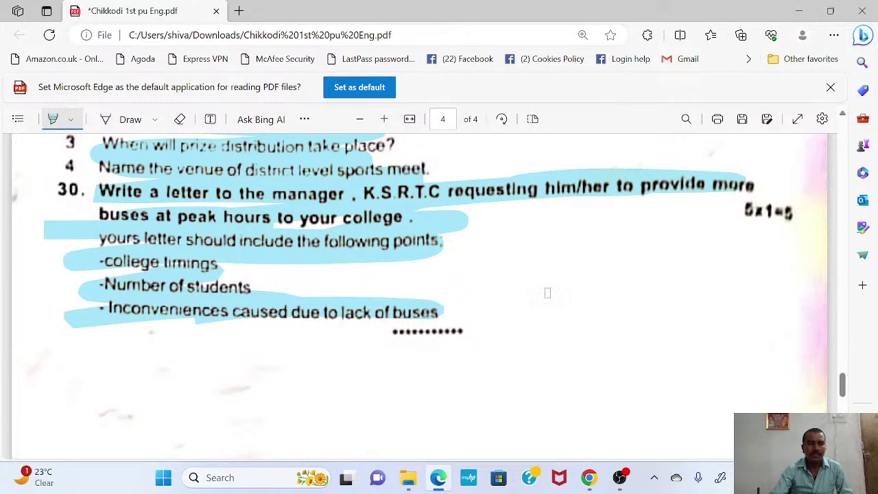
Close the Chikkodi 1st pu Eng paper and discard its unsaved annotations.
mouse_move(843, 384)
mouse_down()
mouse_move(838, 364)
mouse_move(840, 376)
mouse_up()
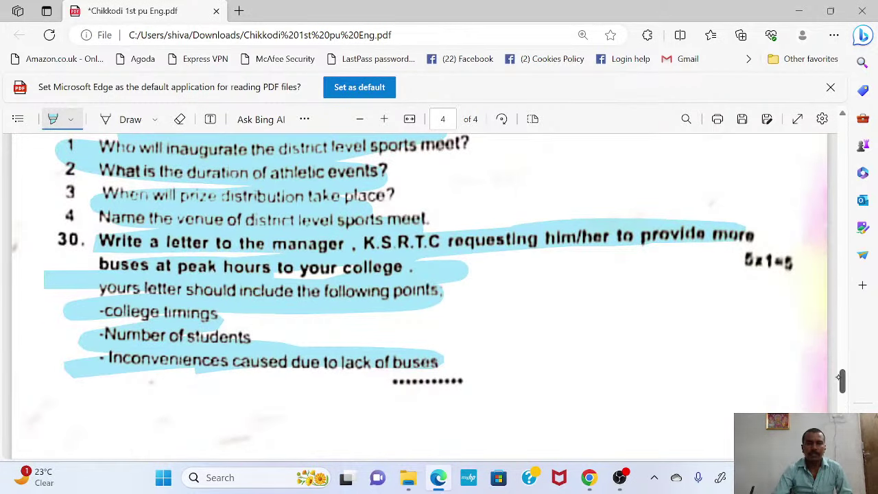
scroll(810, 395, up, 1)
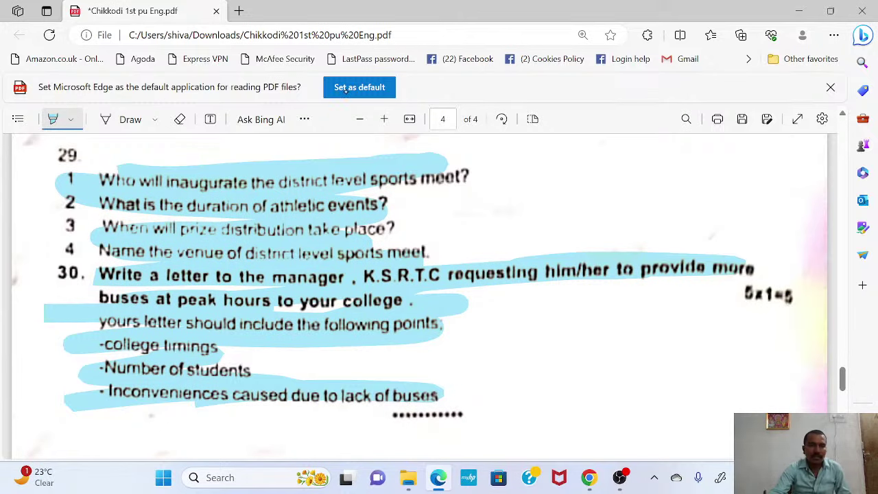
click(216, 11)
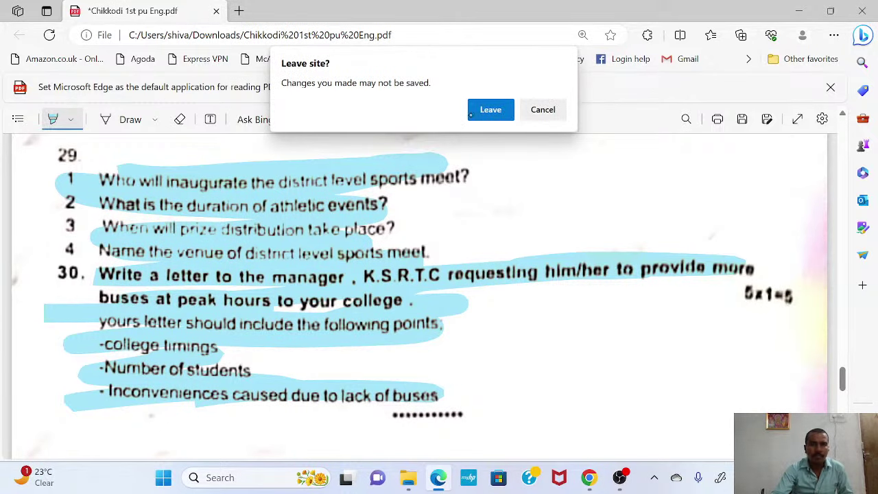
click(471, 114)
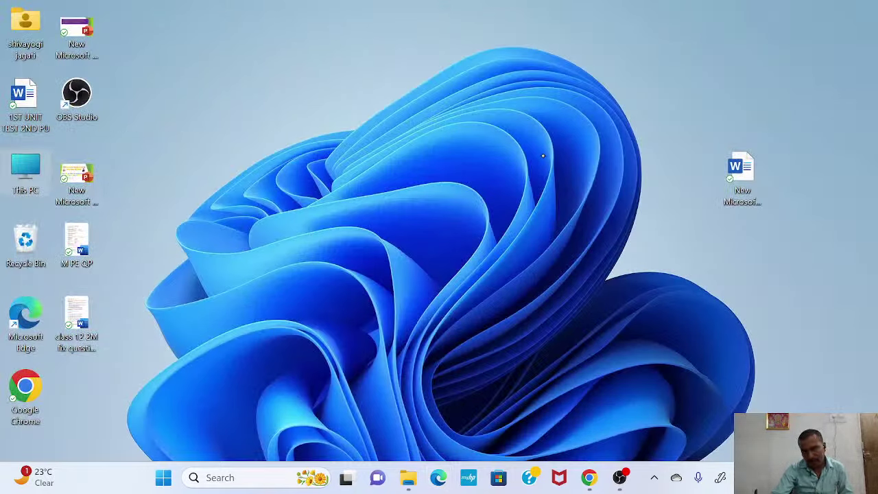
Open the Downloads folder in File Explorer and locate the Kal 1st pu chem file.
key(Return)
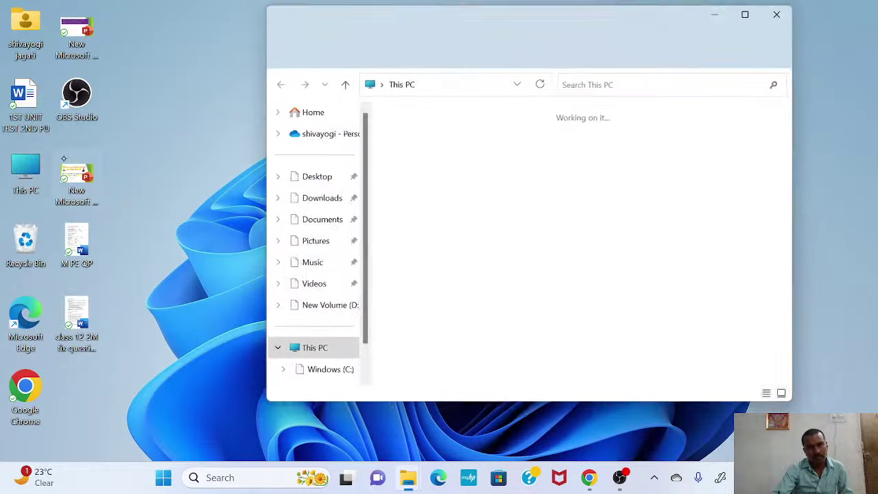
click(317, 199)
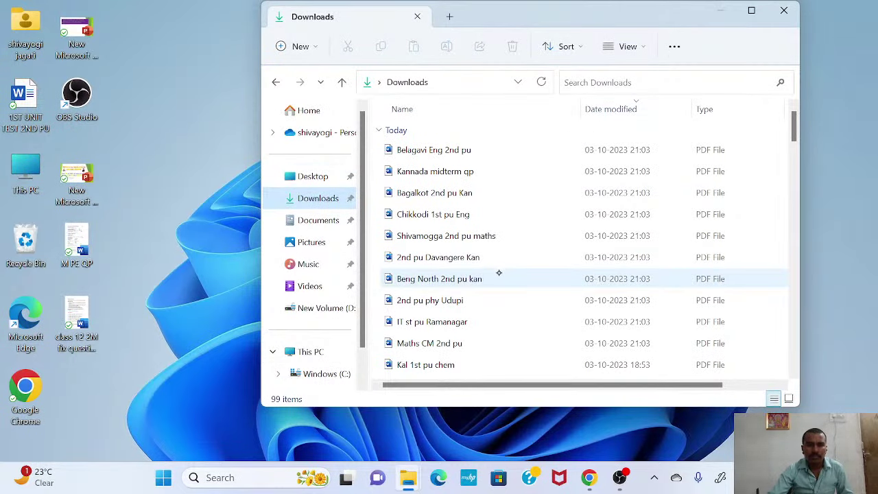
scroll(503, 273, down, 3)
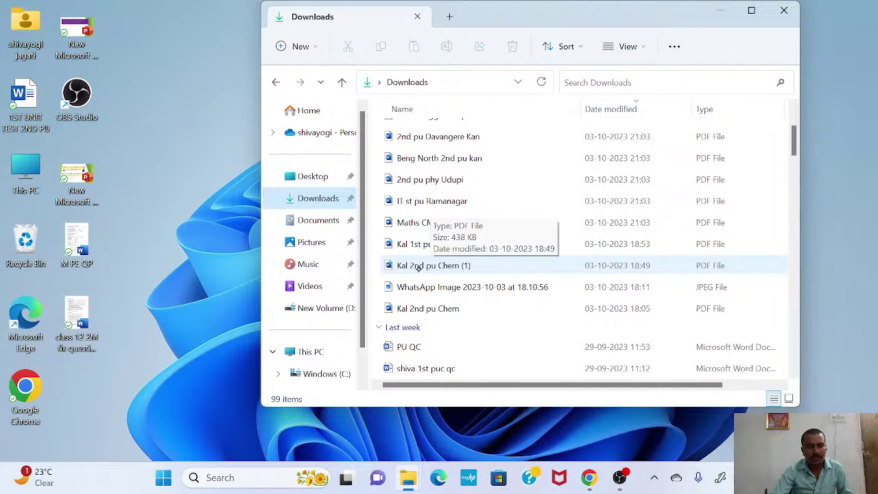
click(417, 246)
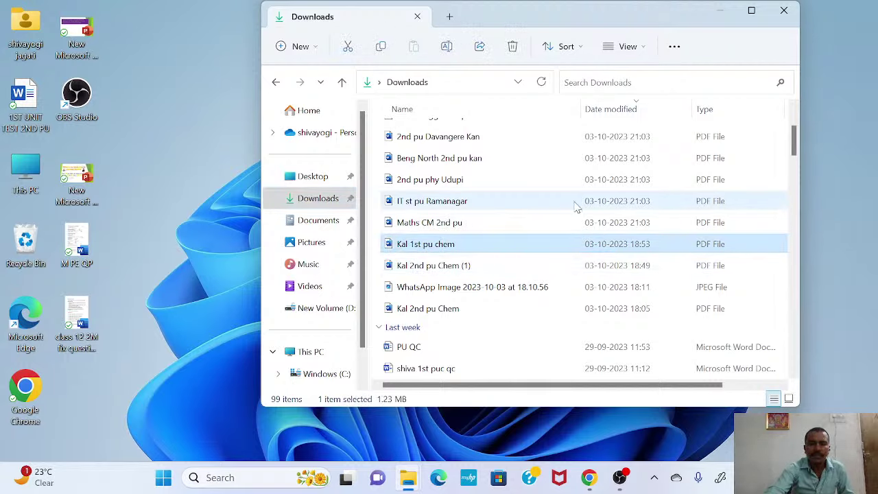
key(F2)
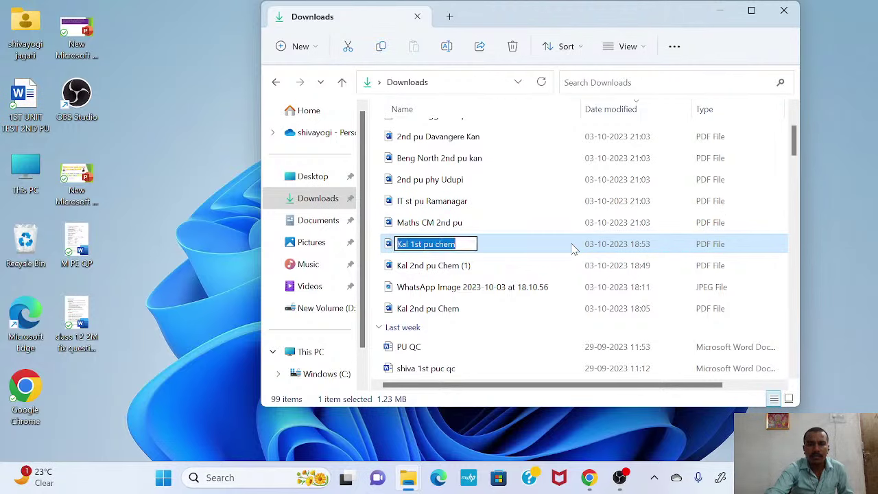
key(Escape)
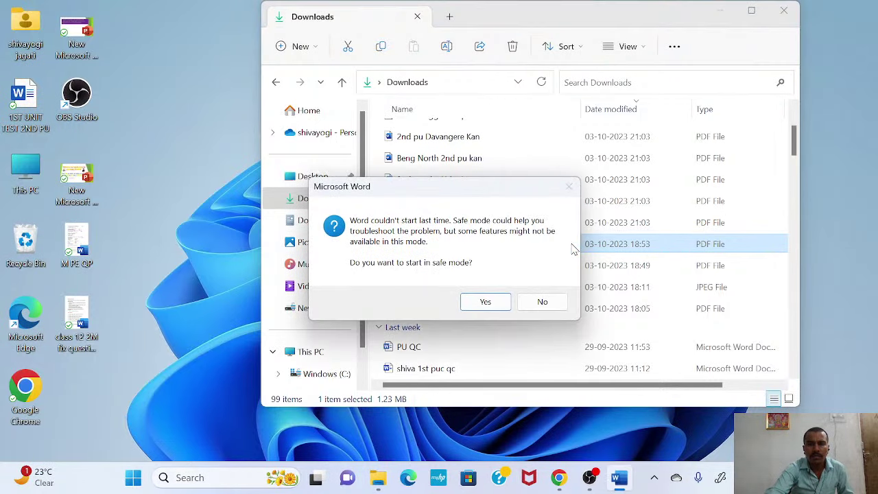
click(566, 304)
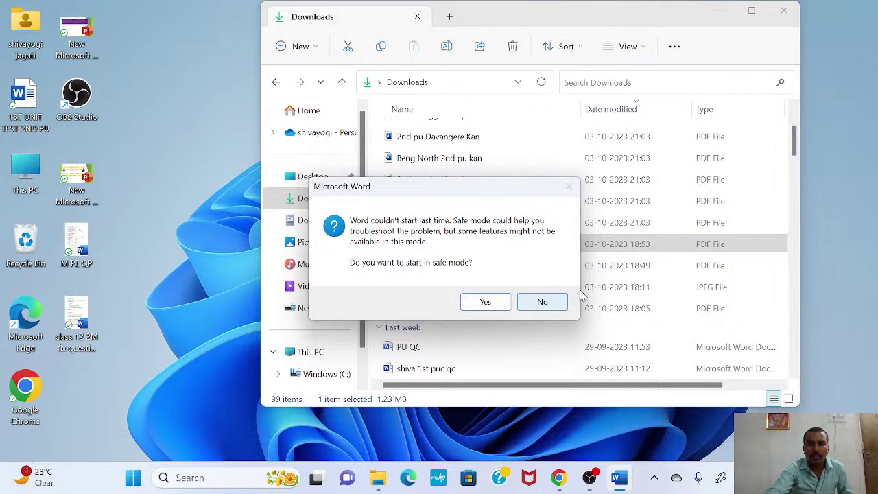
Open the Kal 1st pu chem PDF from Downloads with Microsoft Edge.
right_click(648, 245)
mouse_move(709, 93)
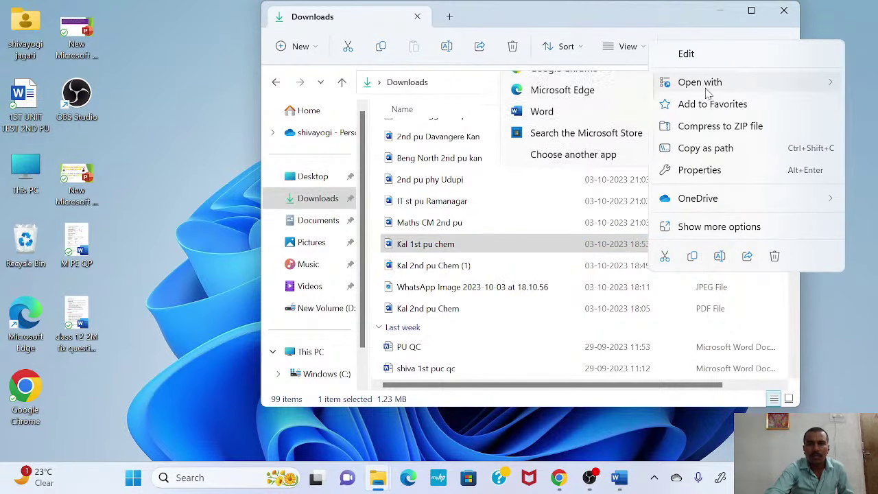
click(623, 107)
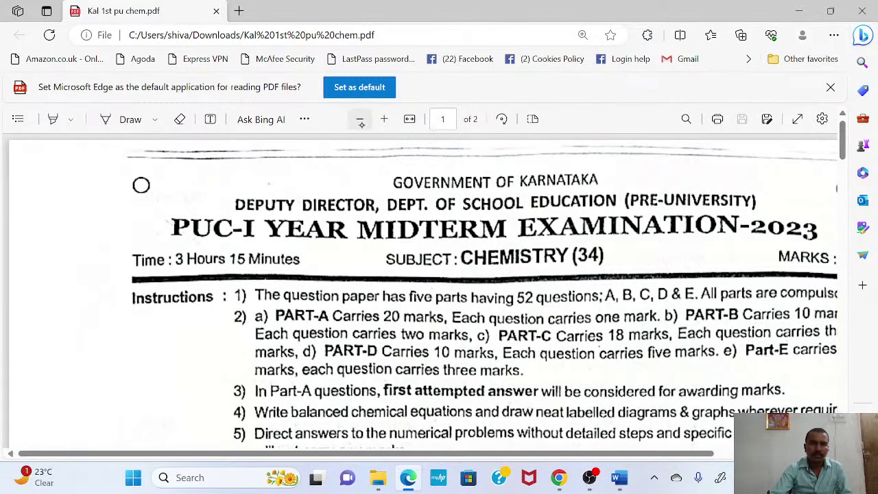
Handwrite "Kalaburagi" and "Gulbarga" in black beside the instructions on page 1 and underline each name.
click(361, 121)
click(359, 121)
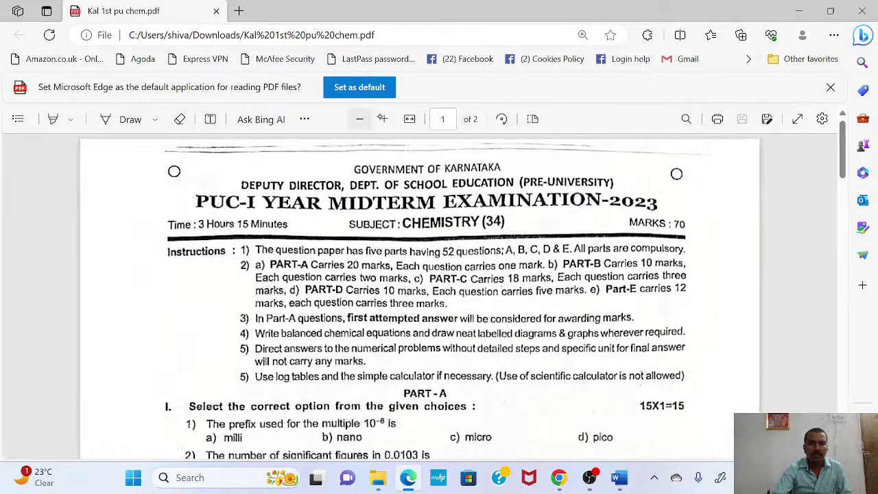
click(385, 119)
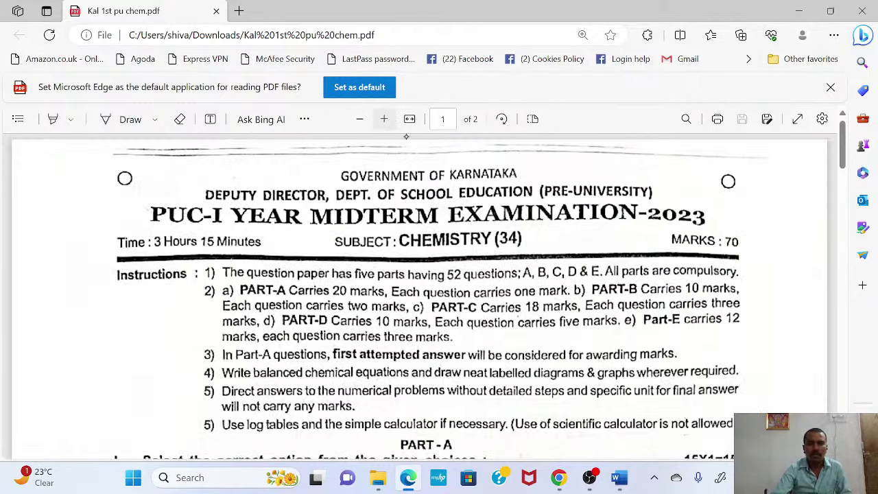
click(157, 119)
click(169, 172)
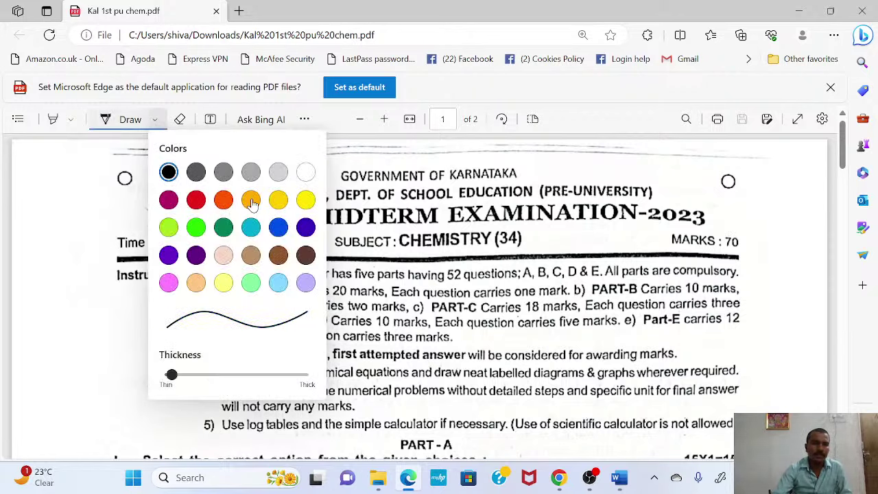
mouse_move(73, 356)
mouse_down()
mouse_move(99, 349)
mouse_move(107, 329)
mouse_move(118, 331)
mouse_move(151, 297)
mouse_move(173, 294)
mouse_up()
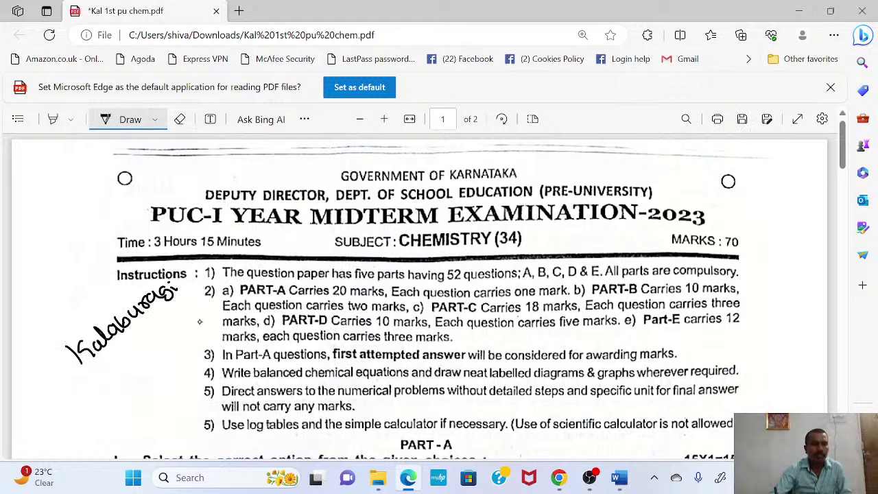
drag(101, 372, 206, 291)
mouse_move(116, 374)
mouse_down()
mouse_move(132, 390)
mouse_move(141, 357)
mouse_move(157, 358)
mouse_move(196, 313)
mouse_move(205, 321)
mouse_up()
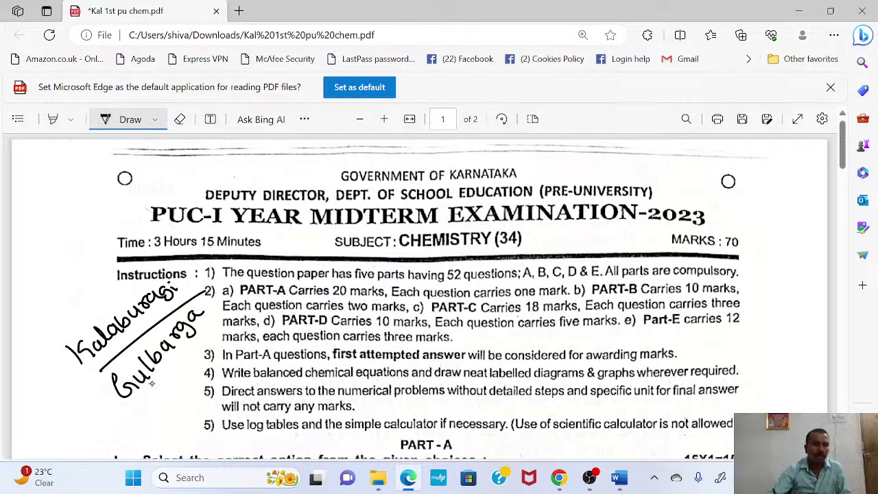
drag(142, 405, 208, 316)
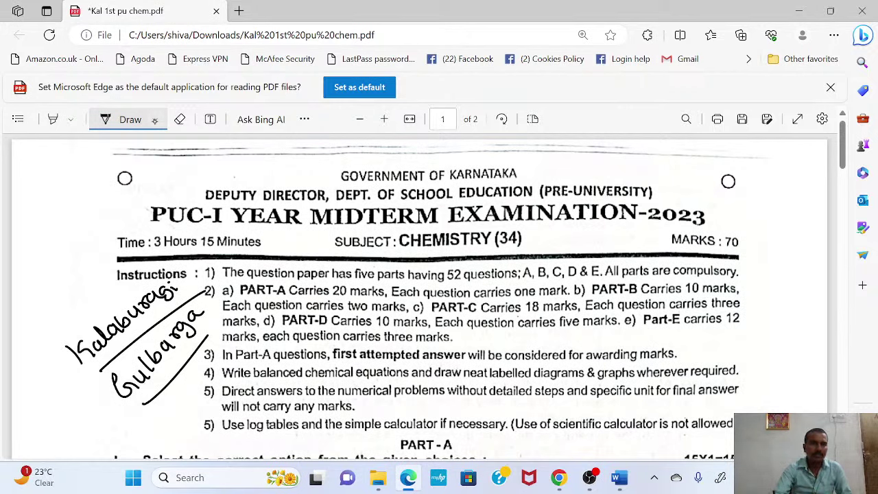
click(70, 119)
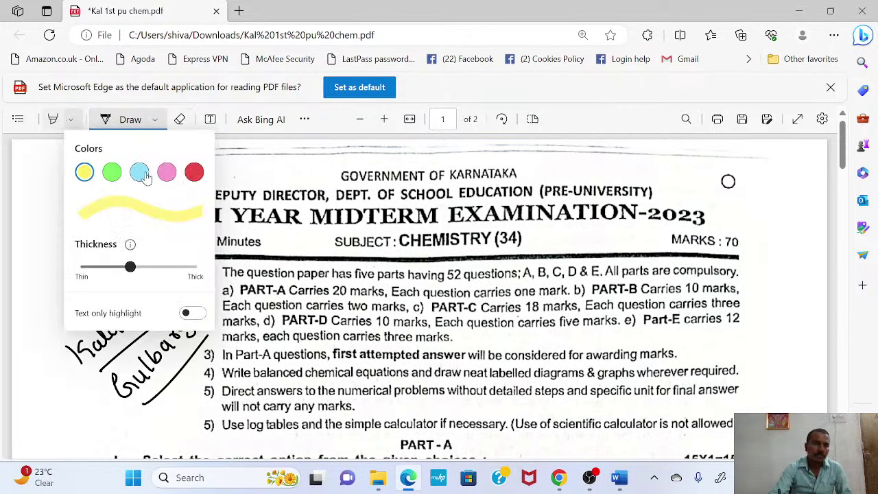
click(280, 212)
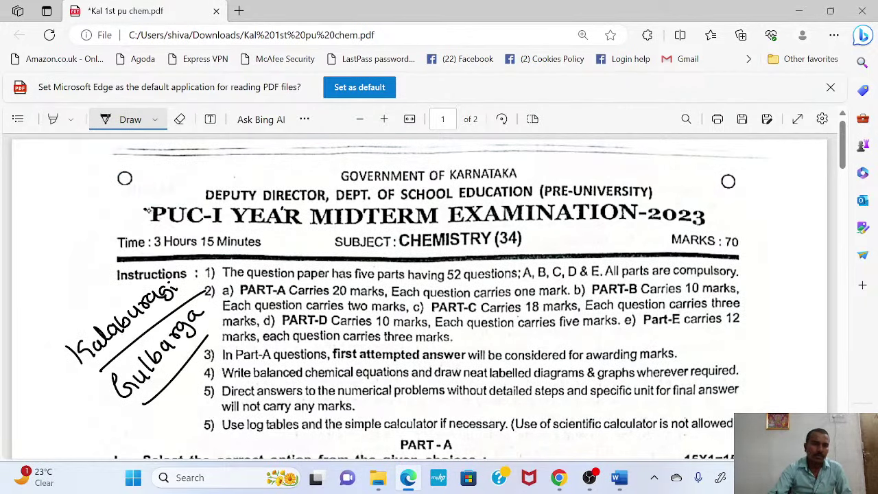
drag(146, 211, 232, 214)
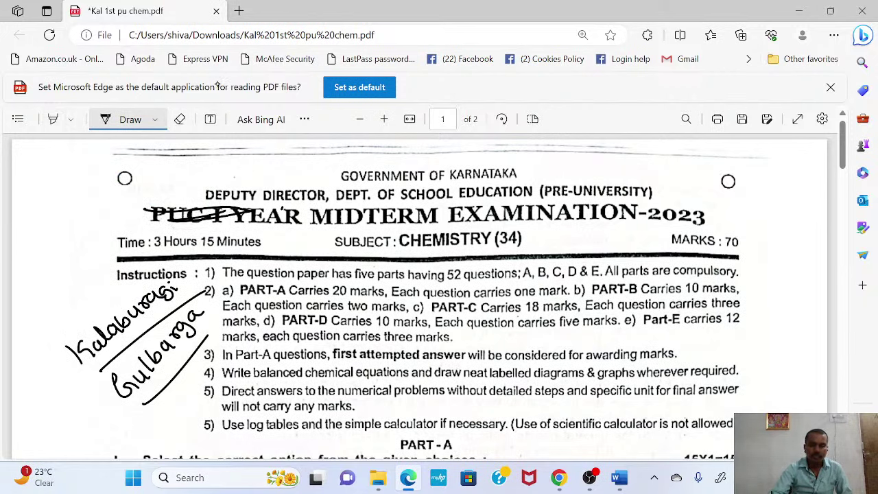
click(180, 119)
drag(221, 207, 199, 204)
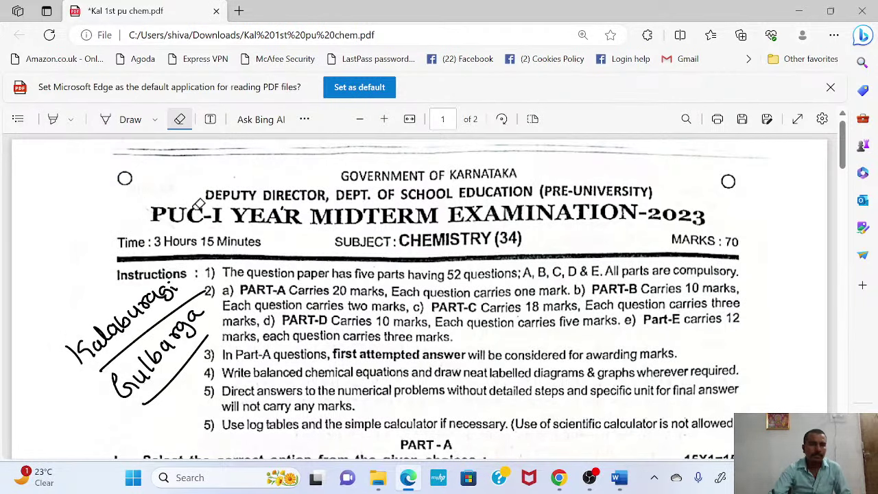
Highlight "PUC-I YEAR" and "EXAMINATION" in the paper's title in yellow.
click(70, 119)
click(85, 172)
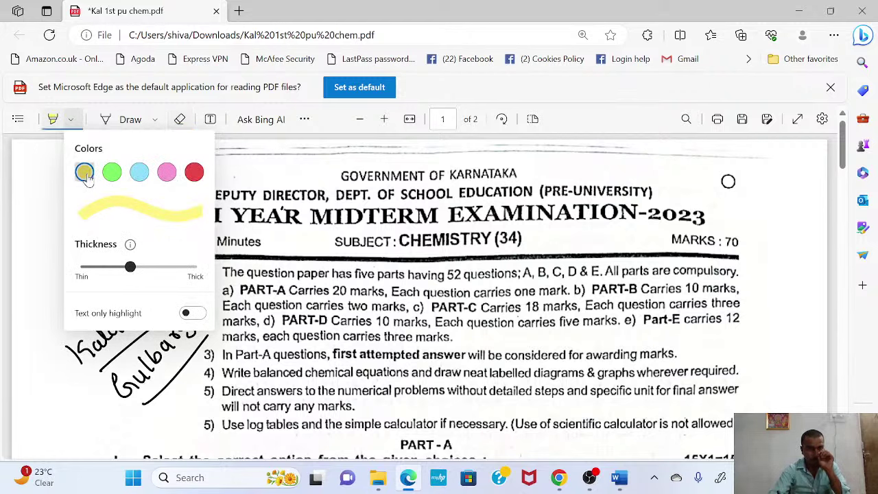
click(255, 195)
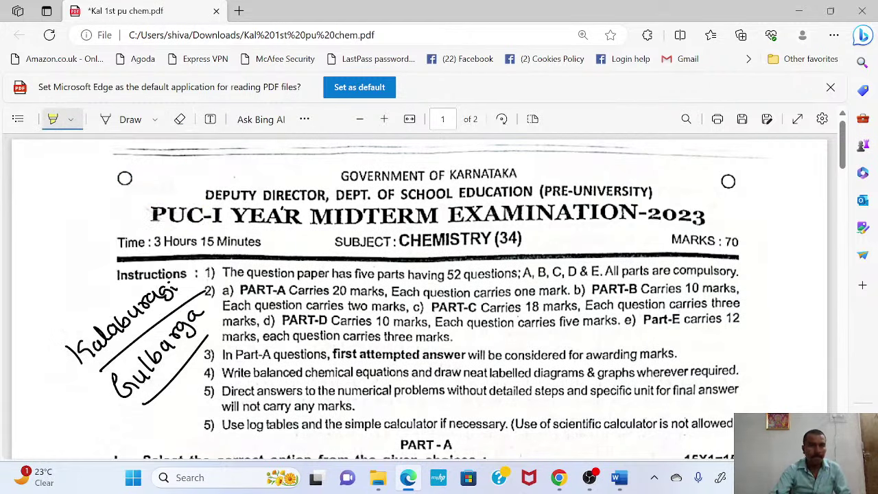
drag(153, 215, 302, 216)
drag(450, 214, 647, 213)
Highlight both handwritten district names and the instruction about five parts having 52 questions in yellow.
drag(73, 356, 177, 291)
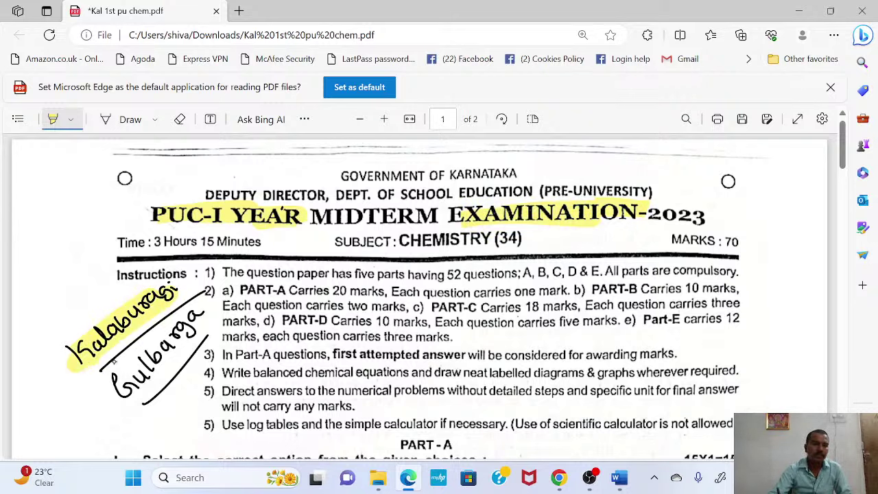
mouse_move(113, 362)
mouse_down()
mouse_move(205, 314)
mouse_move(136, 392)
mouse_move(103, 391)
mouse_up()
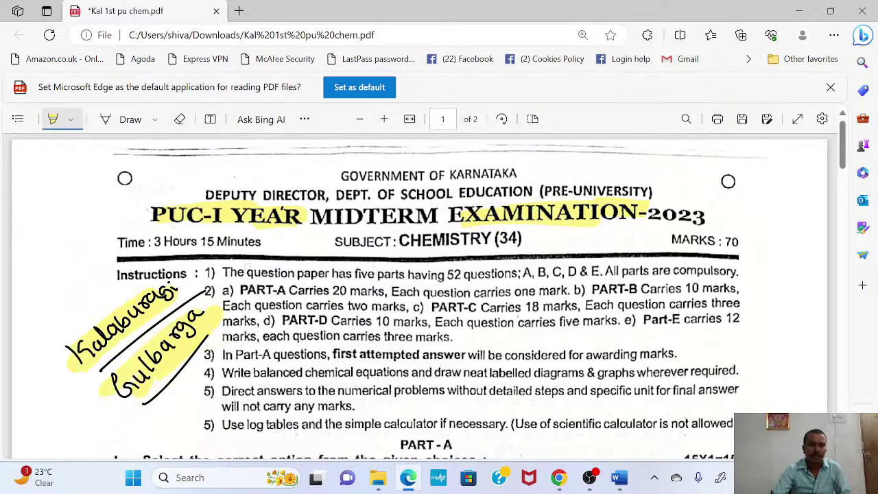
drag(247, 272, 520, 273)
Highlight the PART-A heading and question 1 on the prefix for 10⁻⁶ with its four options.
scroll(843, 166, down, 1)
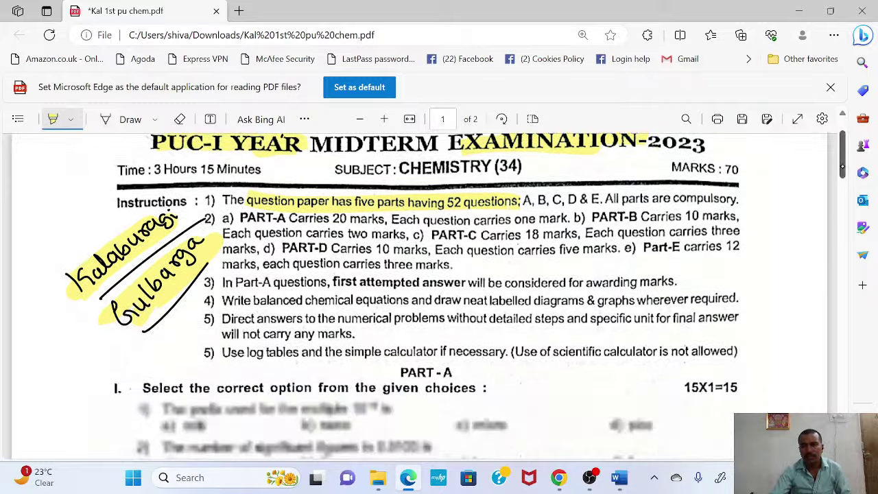
scroll(843, 166, down, 3)
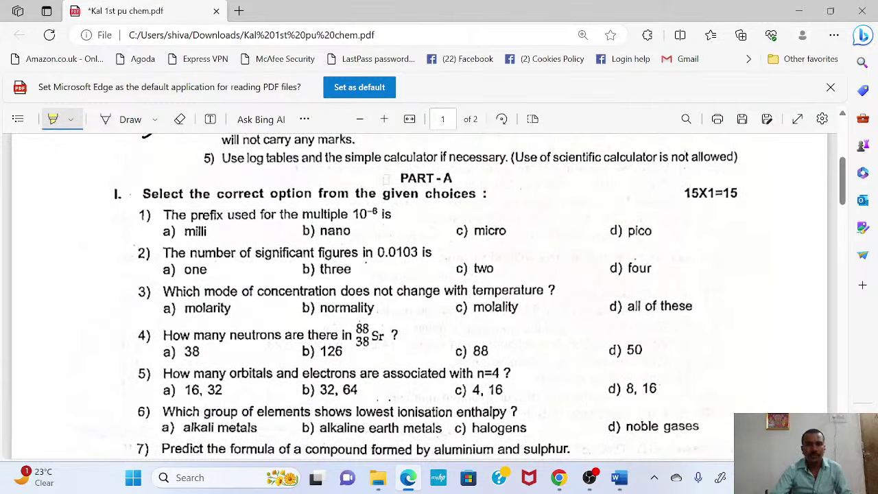
drag(400, 178, 454, 178)
drag(174, 223, 414, 214)
drag(166, 233, 613, 232)
mouse_move(412, 468)
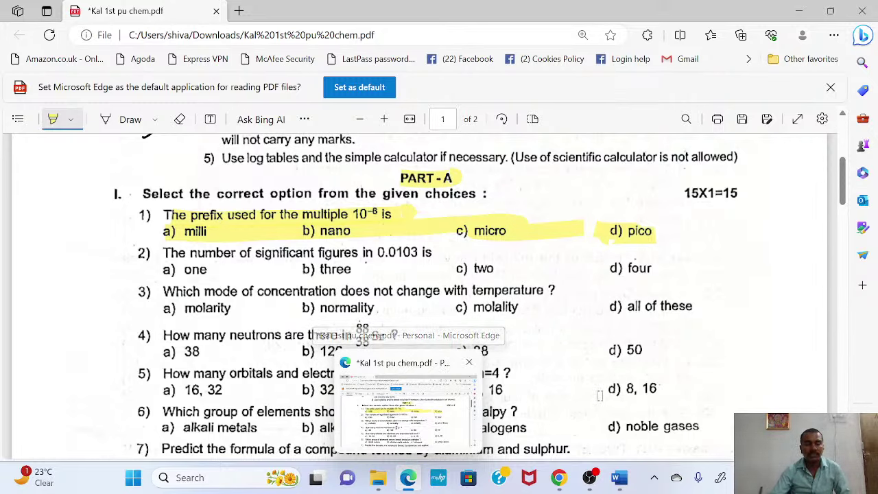
Highlight question 2 on significant figures and question 3 on concentration and temperature with its options.
scroll(480, 295, down, 1)
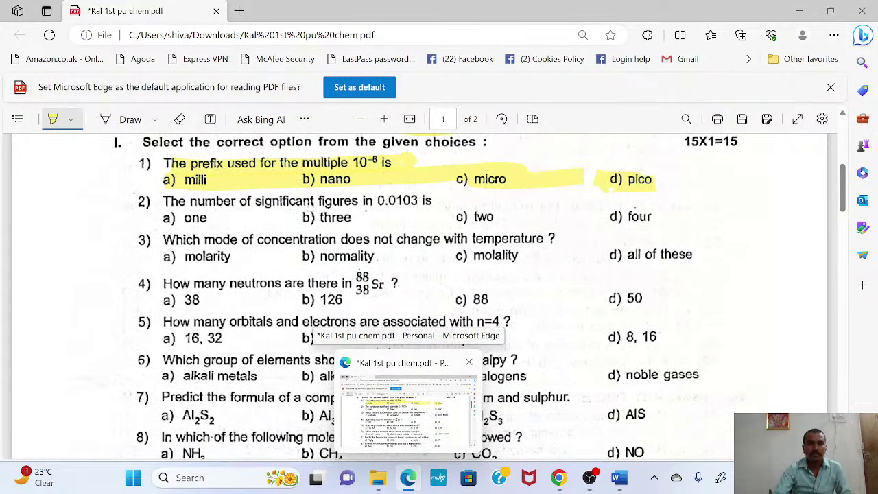
drag(166, 206, 410, 206)
drag(173, 241, 561, 240)
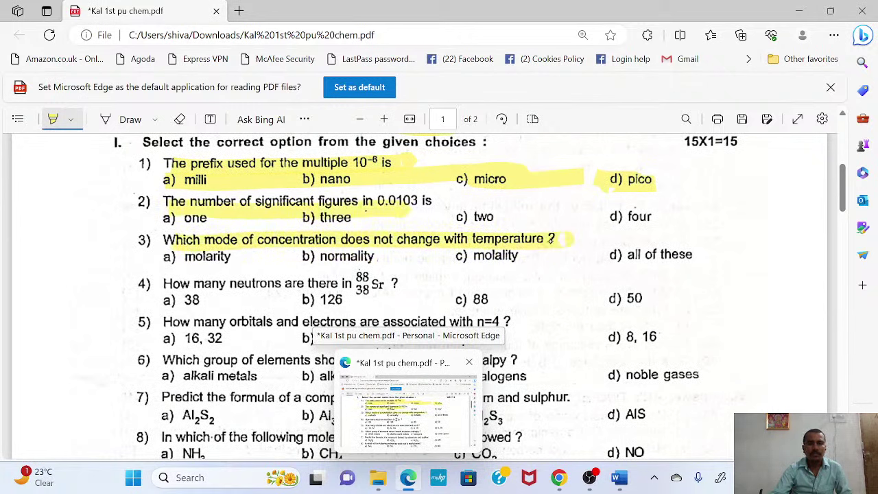
drag(157, 255, 690, 254)
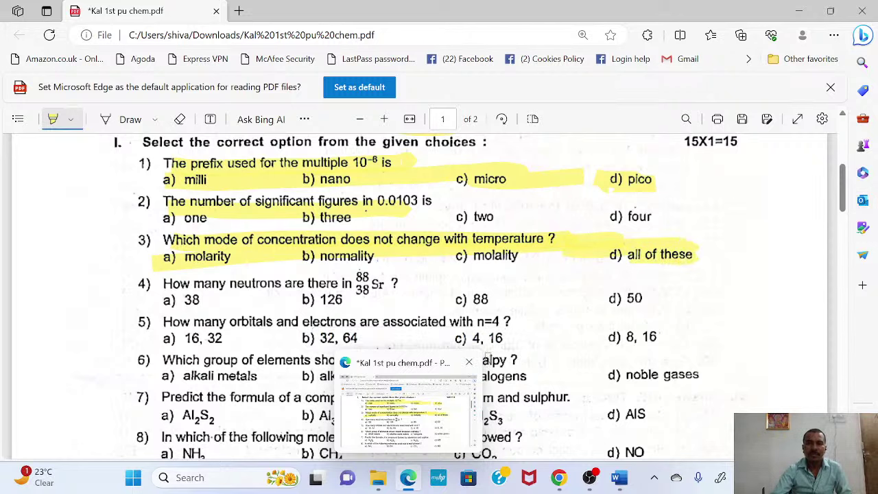
click(468, 361)
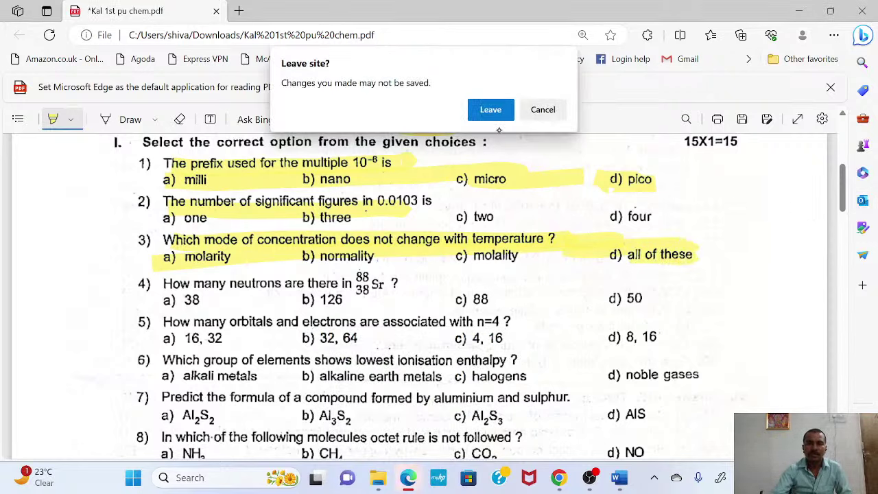
click(543, 111)
scroll(617, 206, down, 3)
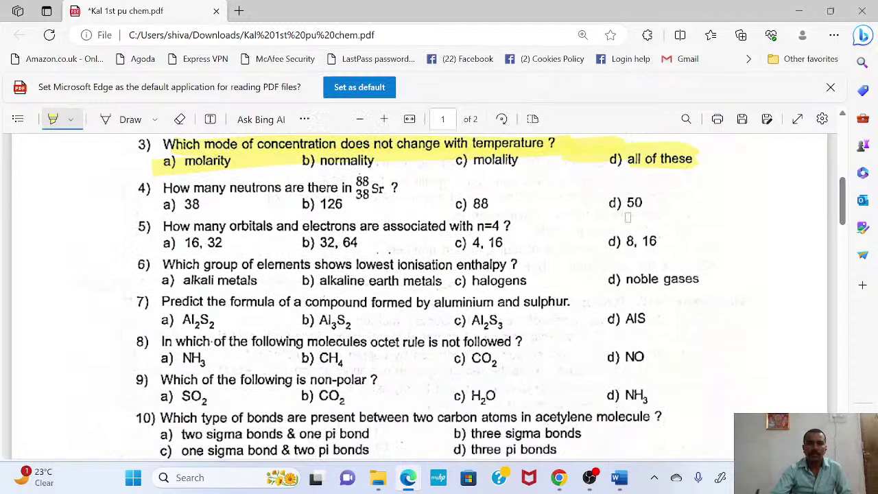
Highlight question 4 on neutrons in Sr, question 5 on orbitals for n=4, and question 6 on lowest ionisation enthalpy.
drag(167, 188, 404, 187)
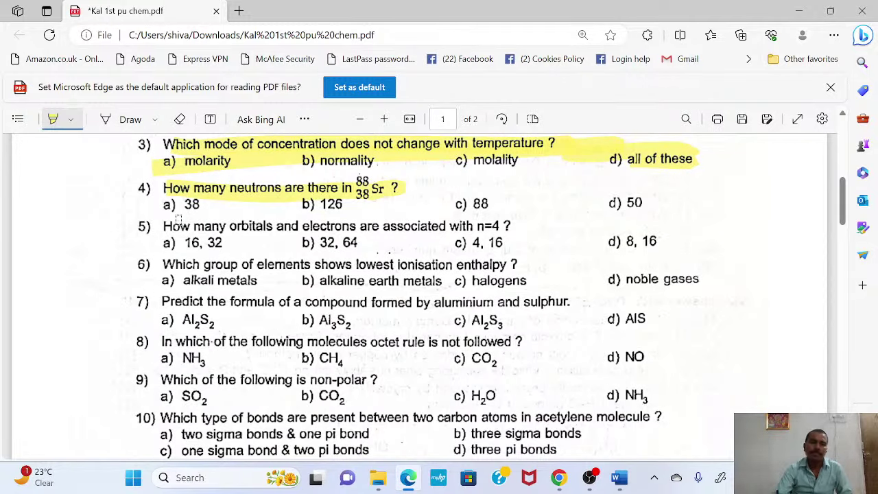
drag(166, 206, 506, 197)
drag(170, 233, 403, 239)
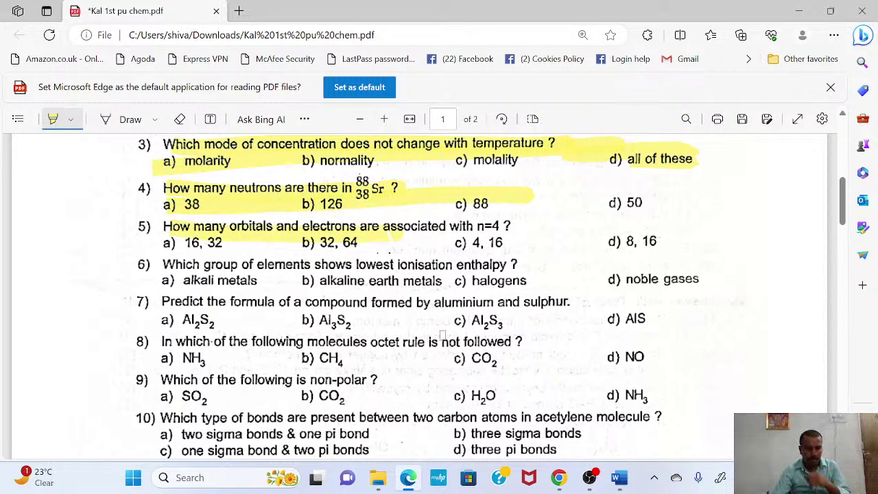
drag(165, 266, 481, 263)
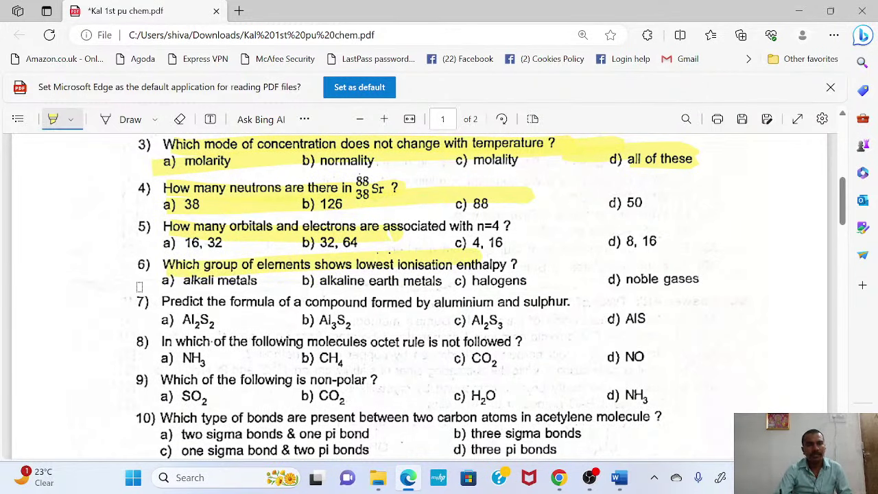
drag(139, 287, 701, 276)
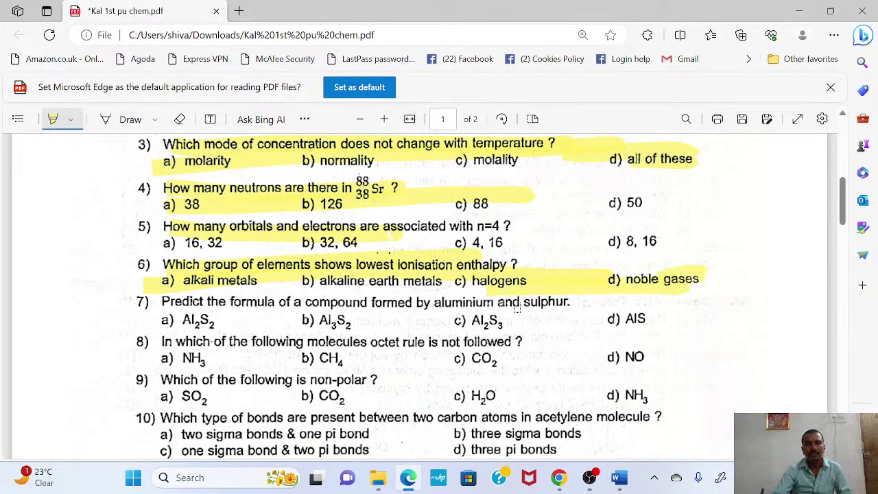
Highlight questions 7 to 9 on the aluminium–sulphur compound, the octet rule and the non-polar molecule, including their option rows.
drag(156, 308, 611, 306)
drag(186, 332, 581, 319)
drag(157, 342, 538, 341)
drag(183, 362, 697, 366)
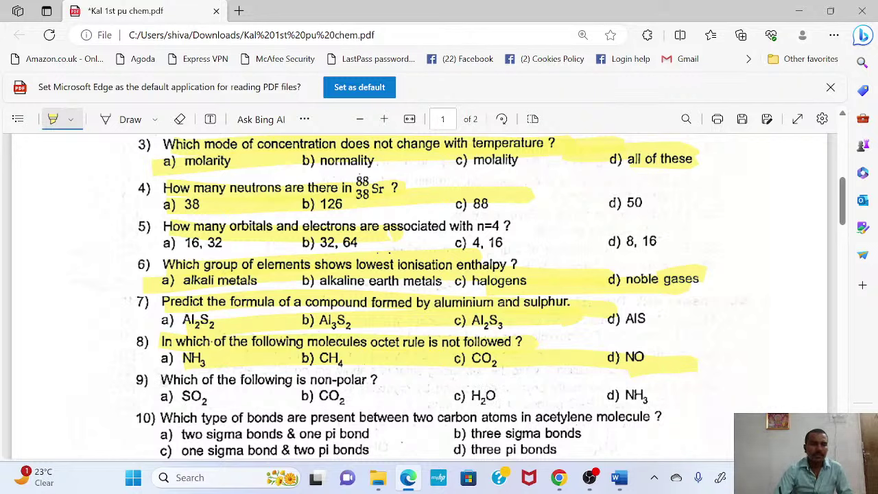
drag(155, 380, 376, 381)
drag(255, 399, 651, 397)
Highlight question 10 on acetylene bonds with its options, plus the question lines of 11 and 12.
scroll(837, 206, down, 3)
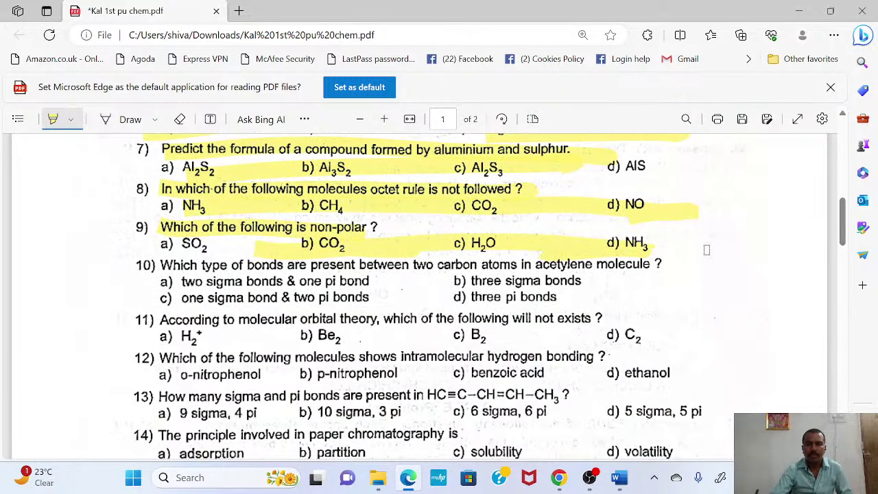
drag(156, 265, 626, 277)
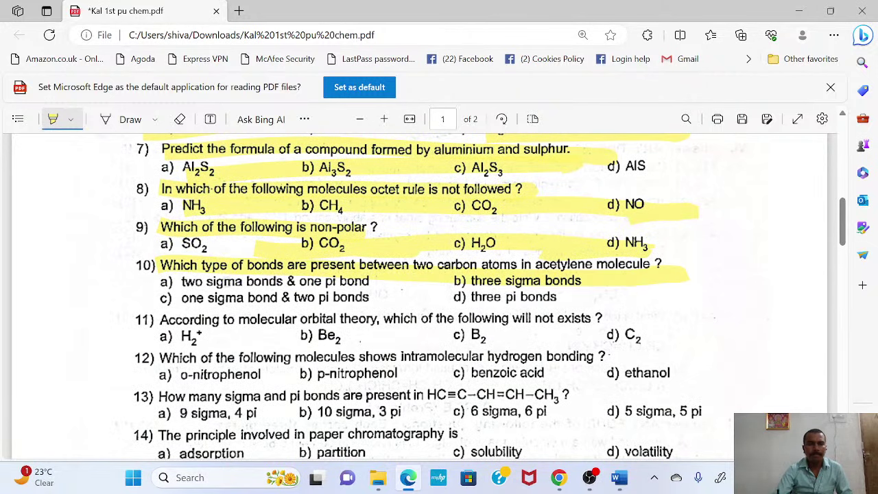
mouse_move(229, 282)
mouse_down()
mouse_move(488, 287)
mouse_move(156, 296)
mouse_move(234, 302)
mouse_up()
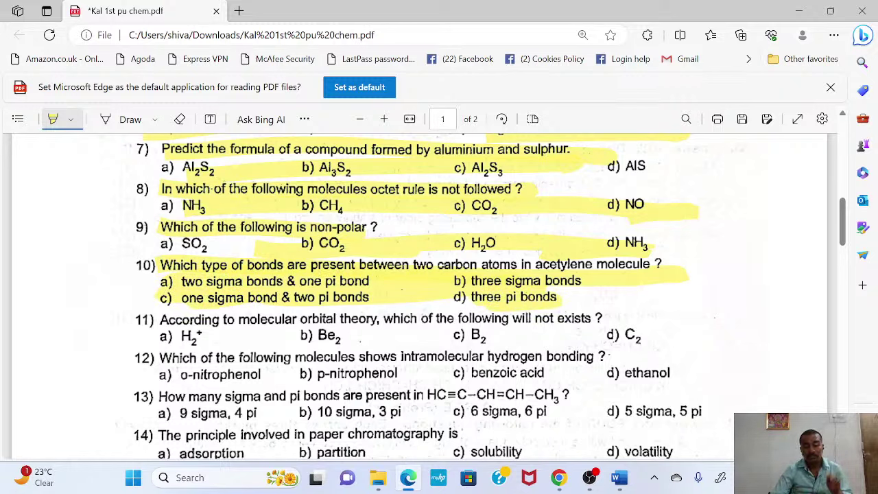
drag(164, 320, 596, 320)
drag(165, 360, 655, 357)
Highlight question 13 on sigma and pi bonds and question 14 on paper chromatography, together with their options.
drag(842, 229, 847, 238)
scroll(694, 255, down, 3)
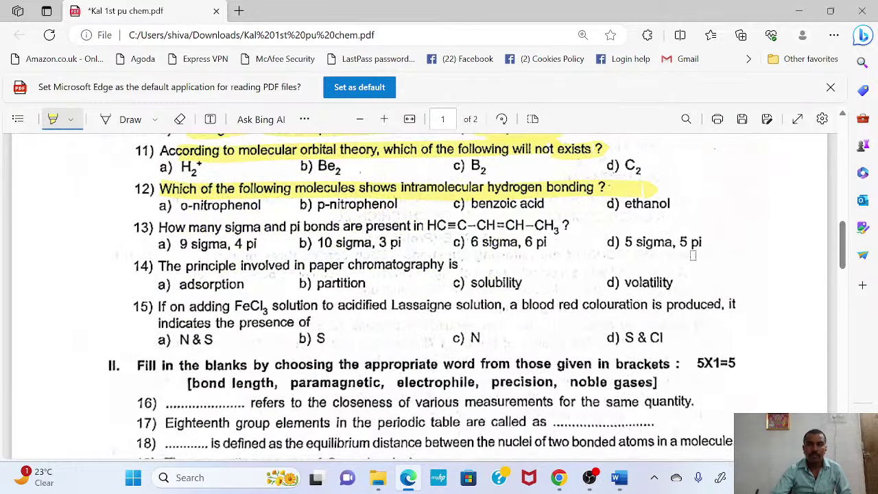
drag(160, 227, 548, 234)
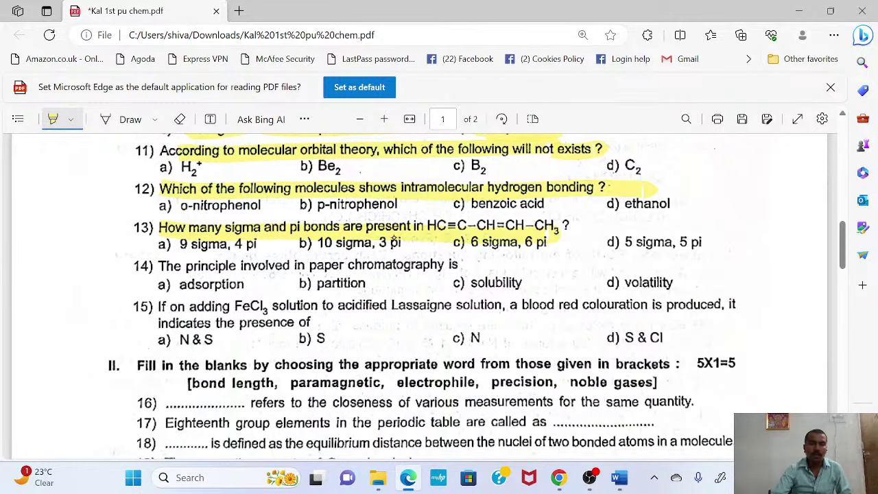
drag(394, 239, 574, 235)
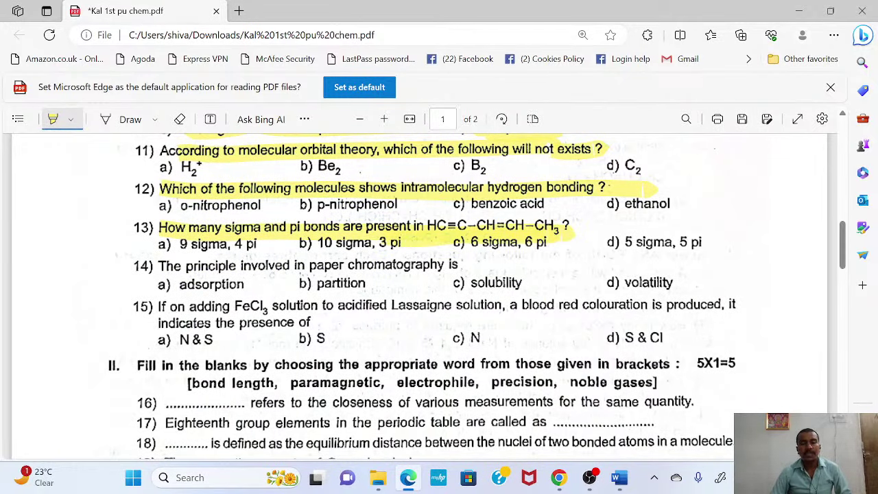
drag(426, 225, 577, 221)
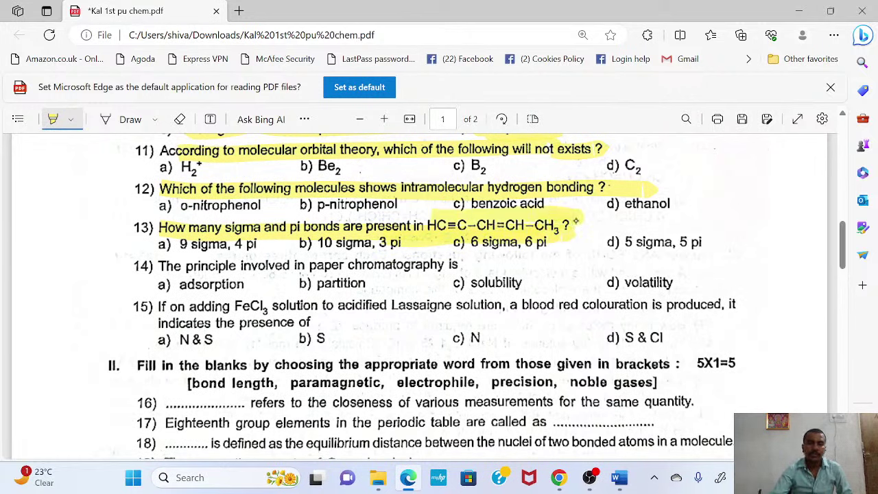
drag(182, 247, 703, 237)
drag(162, 266, 491, 259)
drag(175, 287, 618, 283)
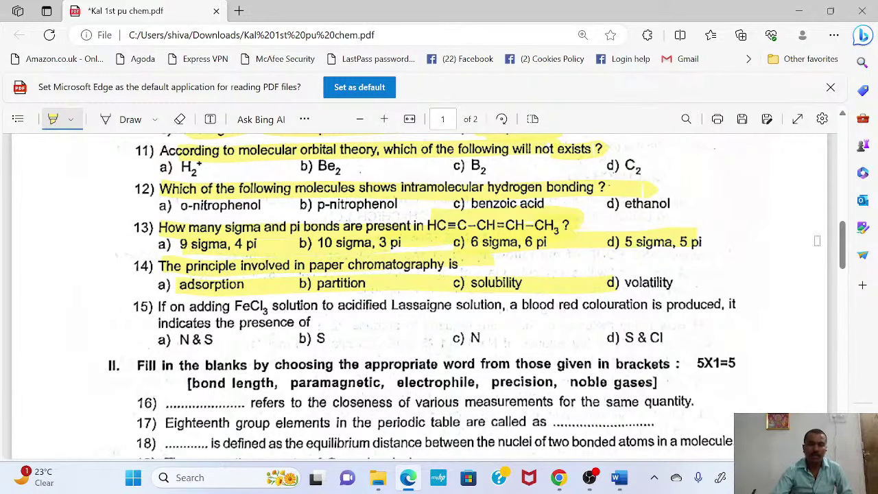
Highlight both lines of question 15 on adding FeCl3 to acidified Lassaigne solution.
drag(845, 240, 844, 252)
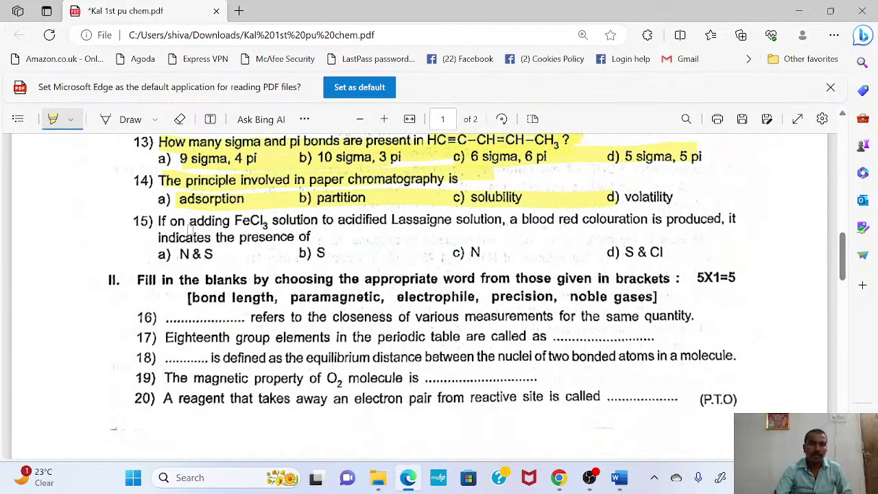
drag(157, 221, 725, 215)
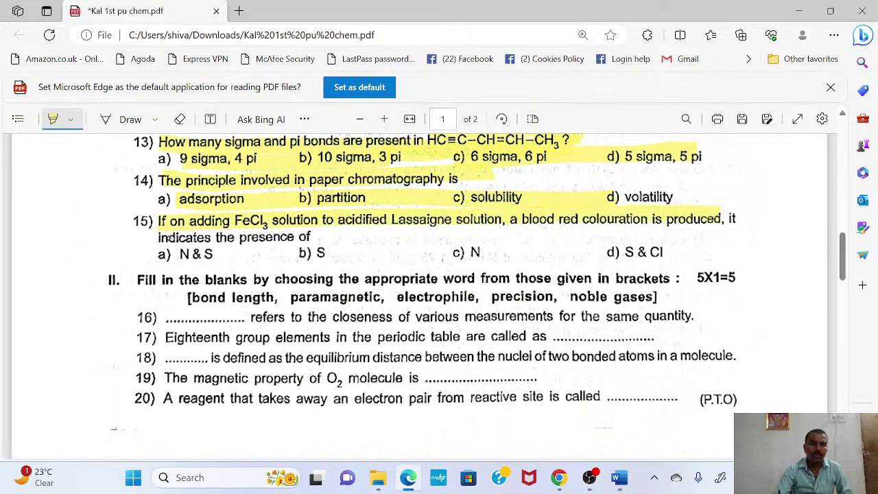
drag(167, 236, 353, 237)
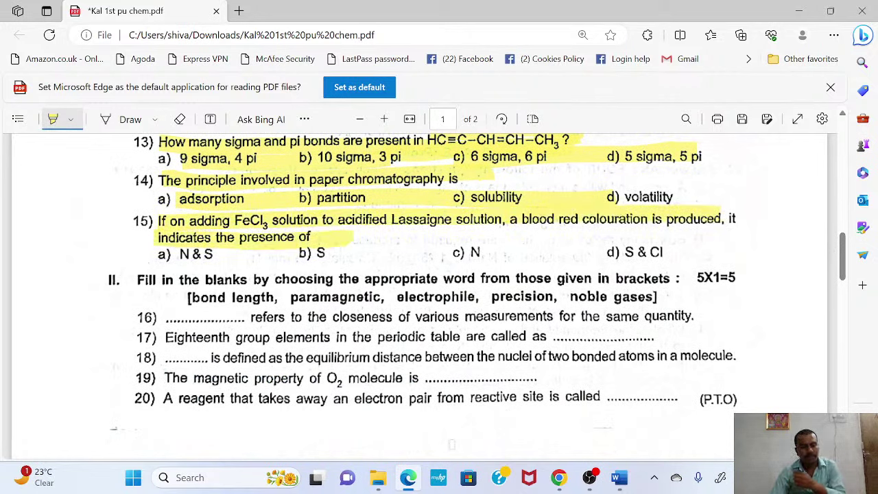
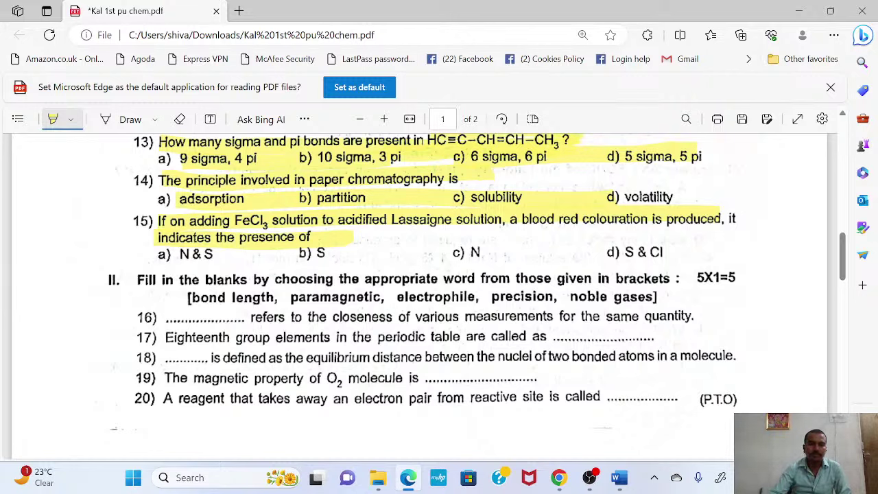
Highlight the section II fill-in-the-blanks instruction with its bracketed words and the five blanks in questions 16 to 20.
mouse_move(135, 270)
mouse_down()
mouse_move(579, 305)
mouse_move(654, 297)
mouse_move(650, 278)
mouse_move(640, 280)
mouse_up()
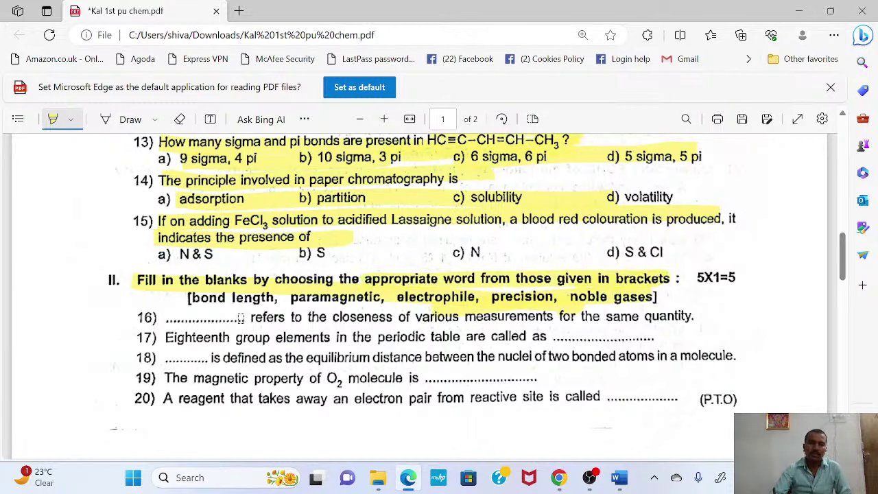
drag(334, 328, 636, 321)
mouse_move(165, 336)
mouse_down()
mouse_move(329, 337)
mouse_move(347, 348)
mouse_up()
drag(210, 357, 736, 357)
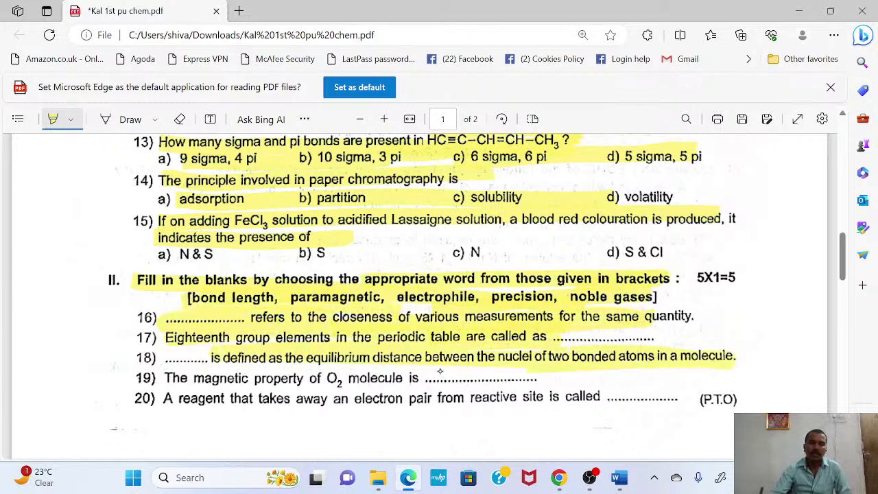
drag(165, 377, 420, 379)
mouse_move(164, 396)
mouse_down()
mouse_move(608, 416)
mouse_move(549, 420)
mouse_move(676, 398)
mouse_up()
Handwrite "SJMATHS classes" and "Telegram group." in thin black ink beside the PART-B questions, underlining and outlining the first phrase.
scroll(353, 269, down, 3)
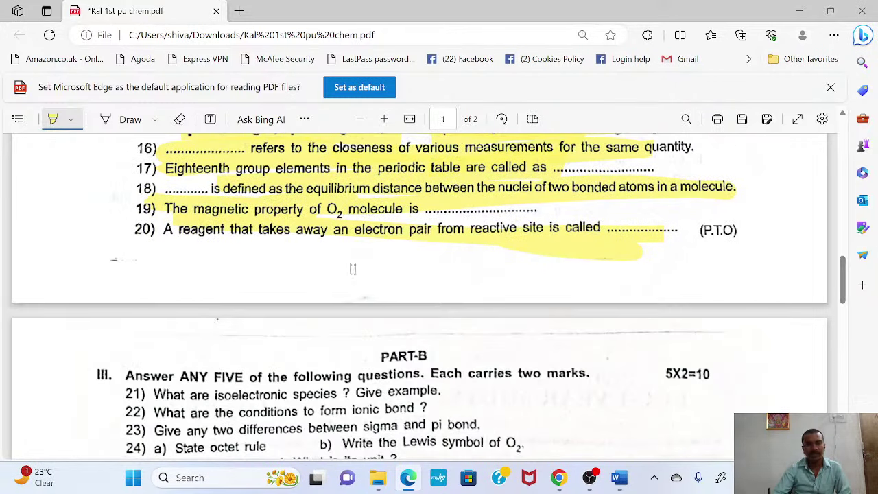
click(155, 120)
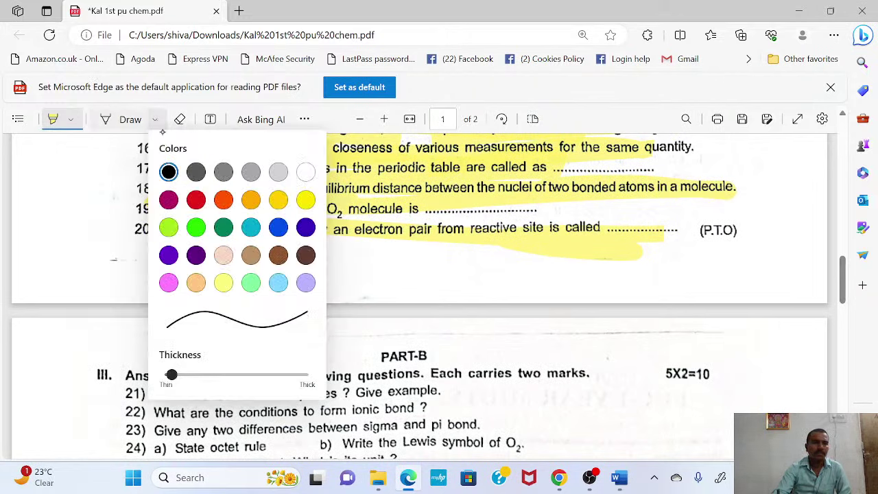
click(169, 172)
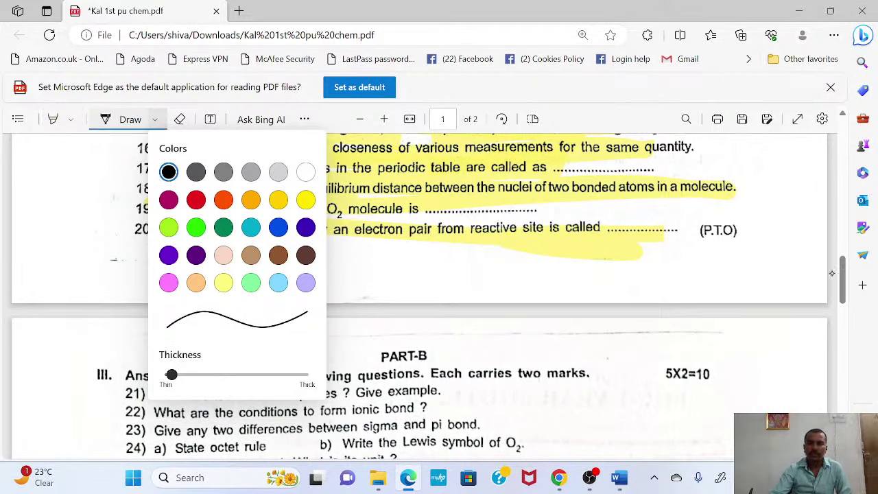
scroll(829, 291, down, 2)
click(569, 333)
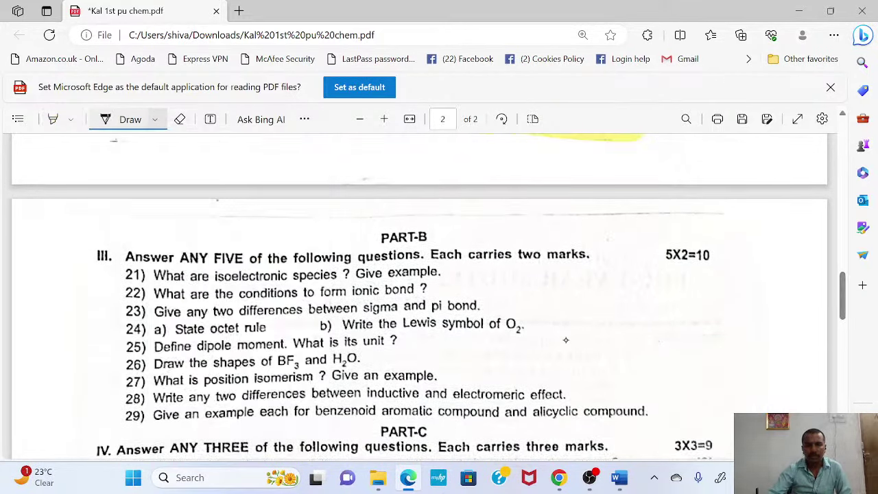
mouse_move(571, 333)
mouse_down()
mouse_move(562, 355)
mouse_move(587, 328)
mouse_up()
mouse_move(591, 328)
mouse_down()
mouse_move(636, 319)
mouse_move(660, 296)
mouse_move(686, 302)
mouse_move(726, 269)
mouse_move(733, 281)
mouse_up()
drag(572, 371, 710, 310)
mouse_move(640, 368)
mouse_down()
mouse_move(664, 350)
mouse_move(692, 356)
mouse_move(737, 316)
mouse_move(742, 329)
mouse_up()
mouse_move(717, 366)
mouse_down()
mouse_move(702, 371)
mouse_move(747, 349)
mouse_move(758, 359)
mouse_up()
click(767, 354)
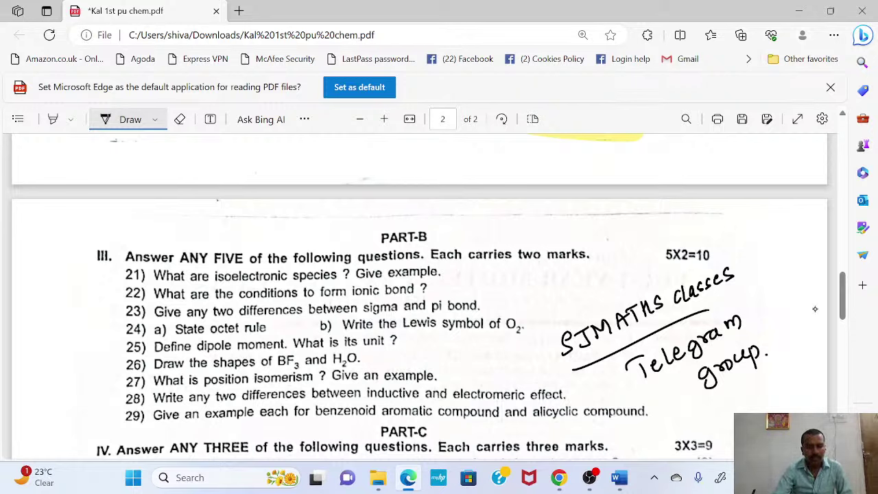
mouse_move(539, 328)
mouse_down()
mouse_move(576, 359)
mouse_move(629, 299)
mouse_move(725, 261)
mouse_move(734, 291)
mouse_move(673, 315)
mouse_up()
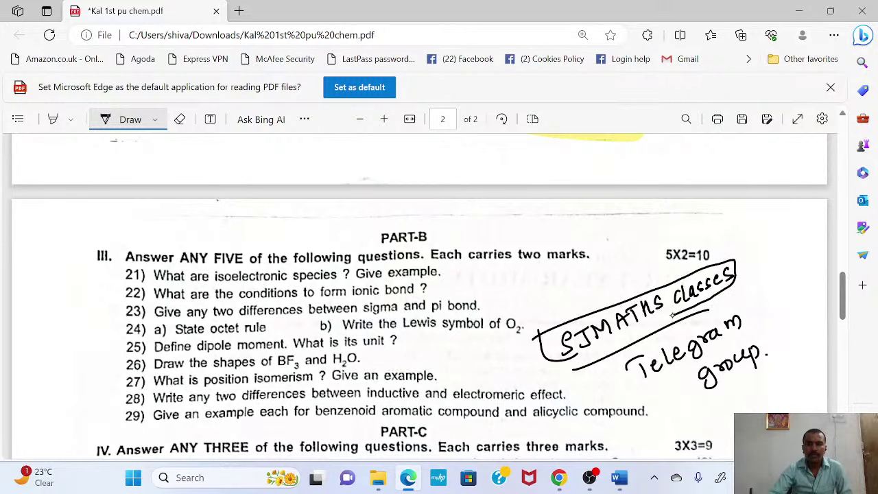
scroll(846, 319, down, 2)
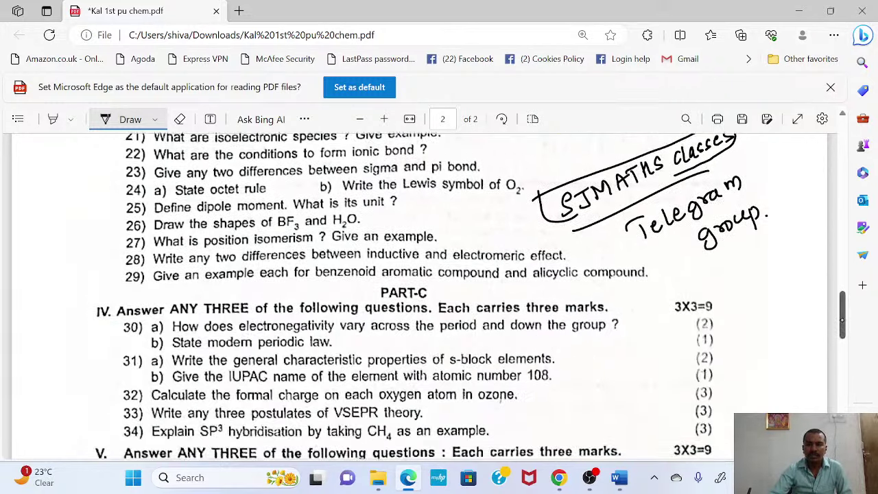
scroll(843, 319, down, 1)
scroll(830, 320, down, 2)
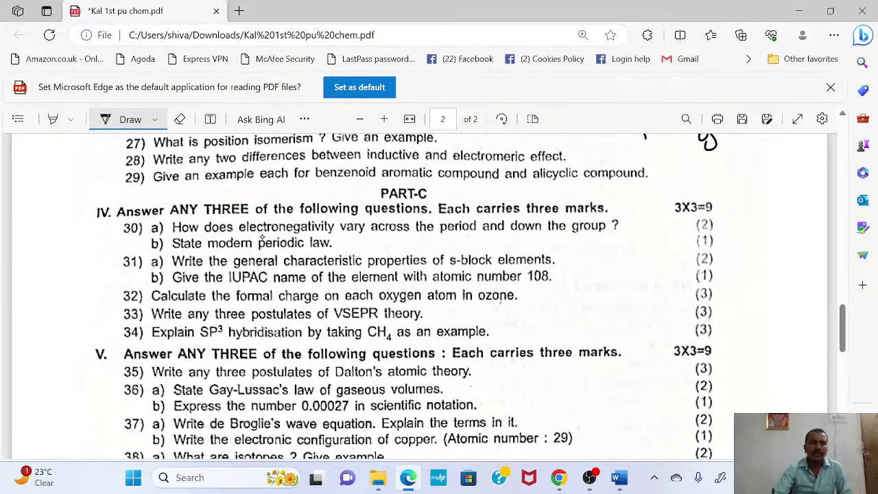
drag(121, 211, 374, 204)
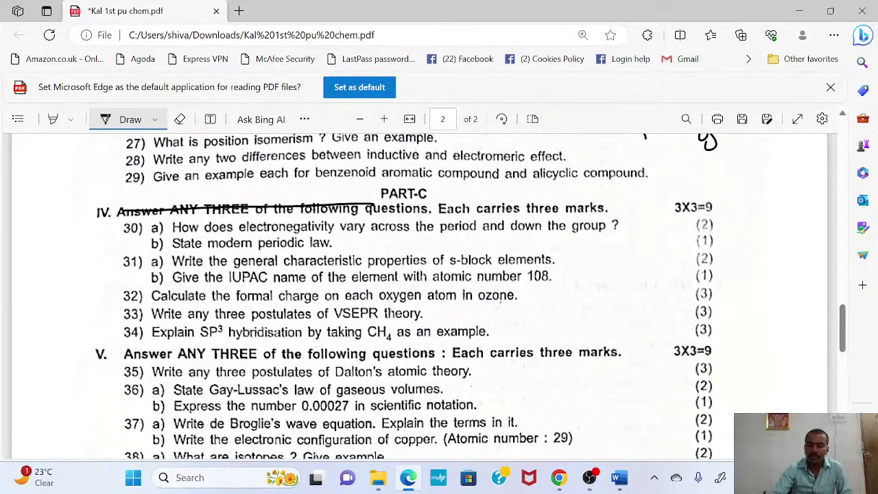
click(180, 119)
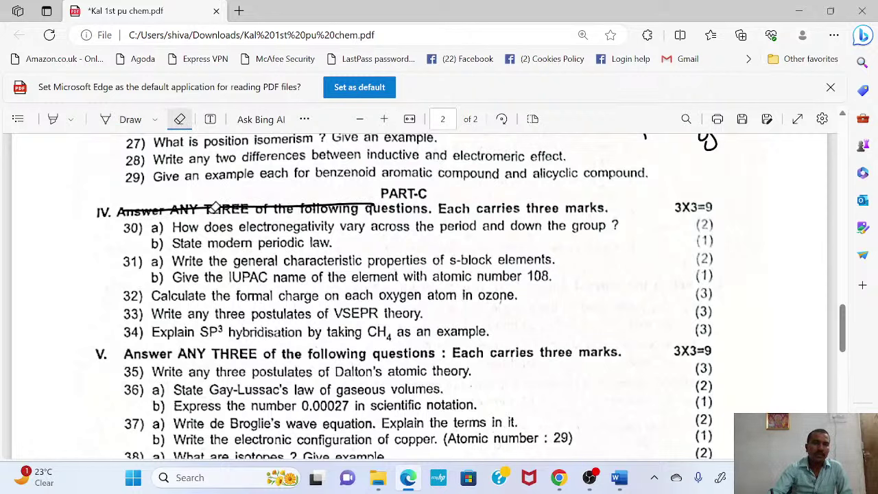
click(216, 201)
Highlight the PART-C section IV instruction and questions 30 to 34 in yellow.
click(52, 119)
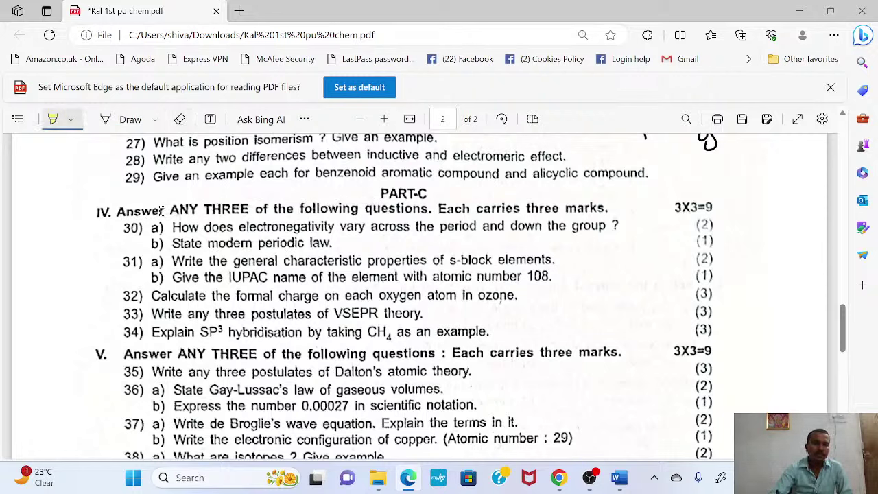
mouse_move(162, 210)
mouse_down()
mouse_move(515, 199)
mouse_move(247, 218)
mouse_move(425, 233)
mouse_move(378, 262)
mouse_move(172, 278)
mouse_move(553, 280)
mouse_up()
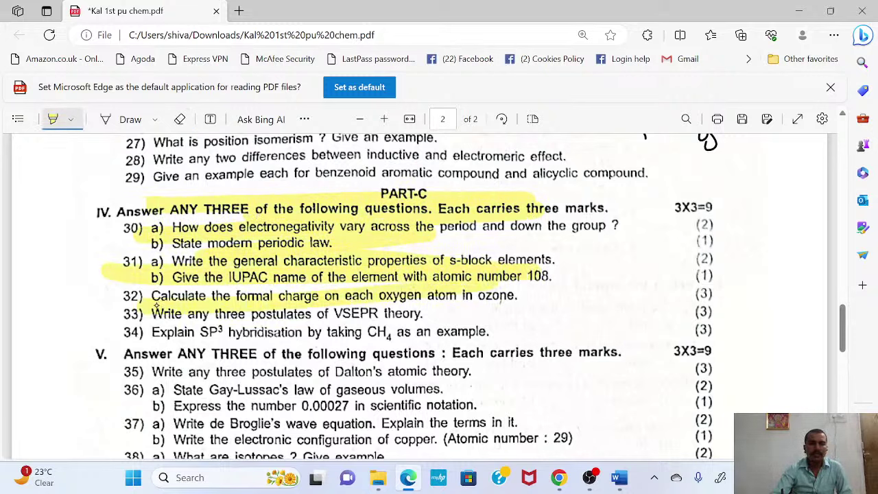
mouse_move(157, 308)
mouse_down()
mouse_move(415, 317)
mouse_move(140, 336)
mouse_move(504, 331)
mouse_up()
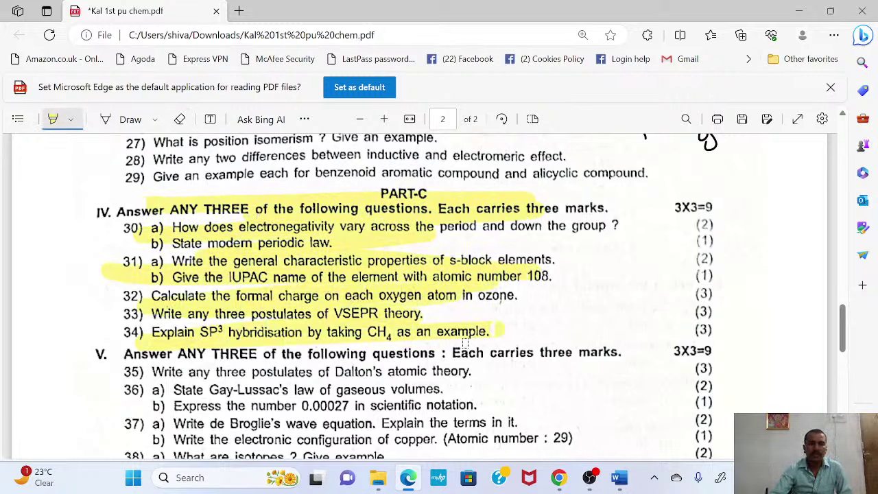
Highlight the section V instruction and questions 35 to 40 in yellow.
mouse_move(110, 367)
mouse_down()
mouse_move(618, 346)
mouse_move(499, 374)
mouse_up()
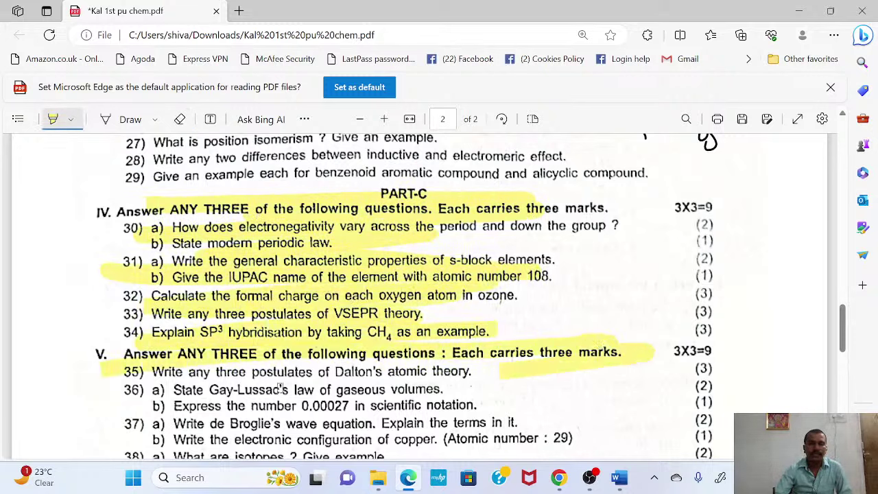
mouse_move(280, 388)
mouse_down()
mouse_move(374, 371)
mouse_move(97, 405)
mouse_move(316, 441)
mouse_move(151, 446)
mouse_move(226, 415)
mouse_up()
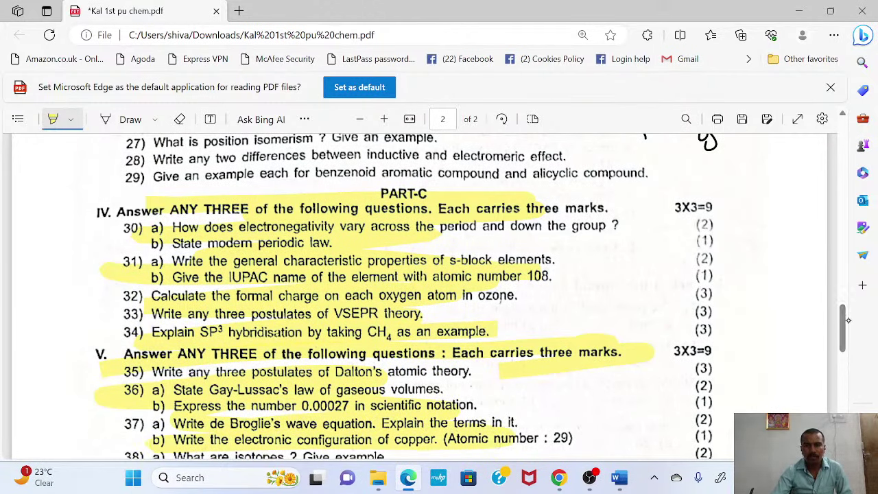
drag(849, 320, 849, 349)
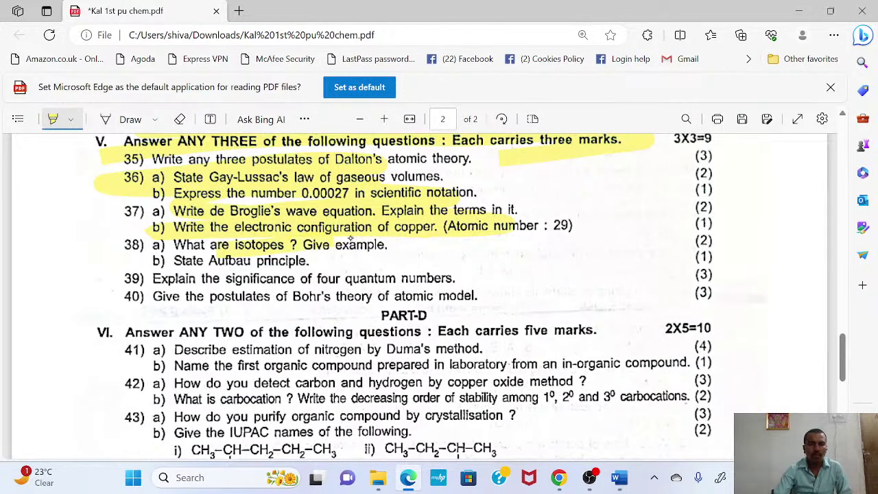
mouse_move(145, 265)
mouse_down()
mouse_move(163, 291)
mouse_move(266, 309)
mouse_move(446, 302)
mouse_up()
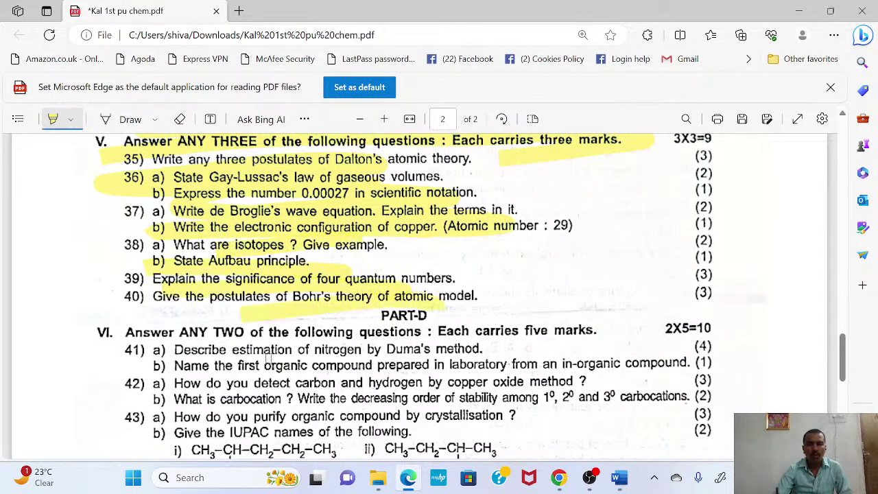
Highlight PART-D questions 41 to 44, including the condensed formulae of question 44 b).
mouse_move(268, 358)
mouse_down()
mouse_move(482, 361)
mouse_move(249, 391)
mouse_move(482, 393)
mouse_up()
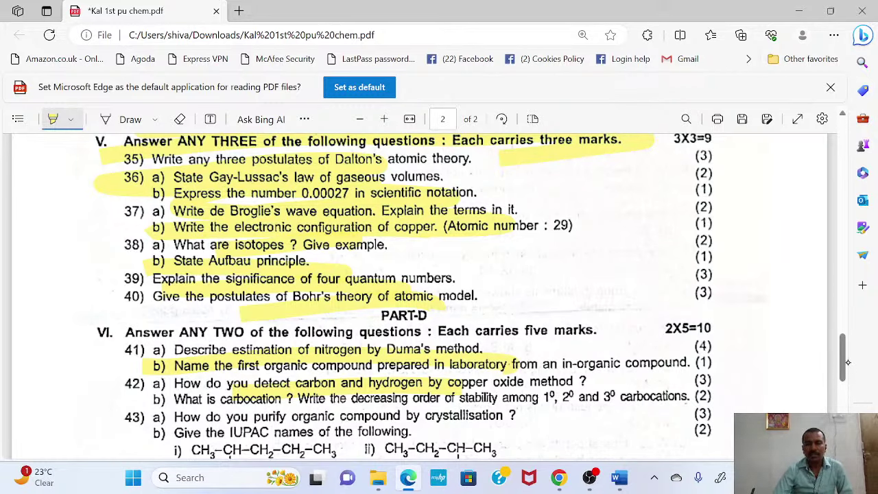
scroll(847, 368, down, 3)
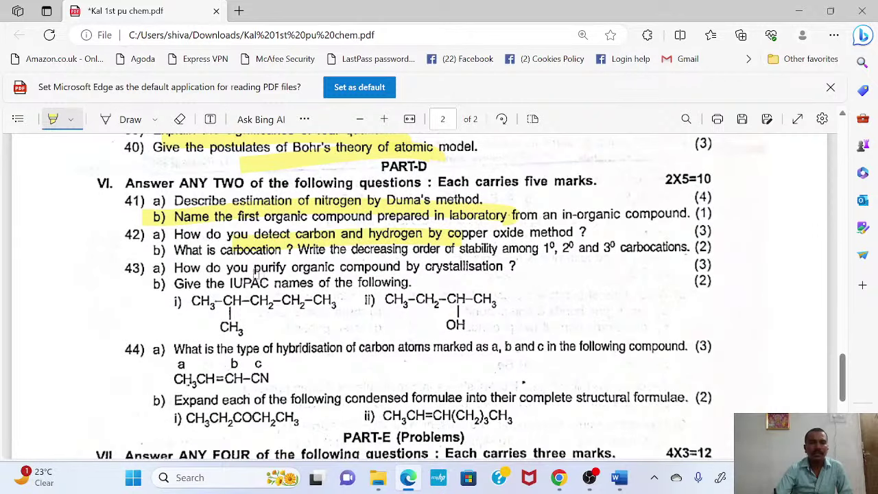
mouse_move(167, 237)
mouse_down()
mouse_move(308, 242)
mouse_move(405, 287)
mouse_move(334, 302)
mouse_move(162, 312)
mouse_move(511, 336)
mouse_move(221, 352)
mouse_move(707, 349)
mouse_up()
scroll(848, 374, down, 4)
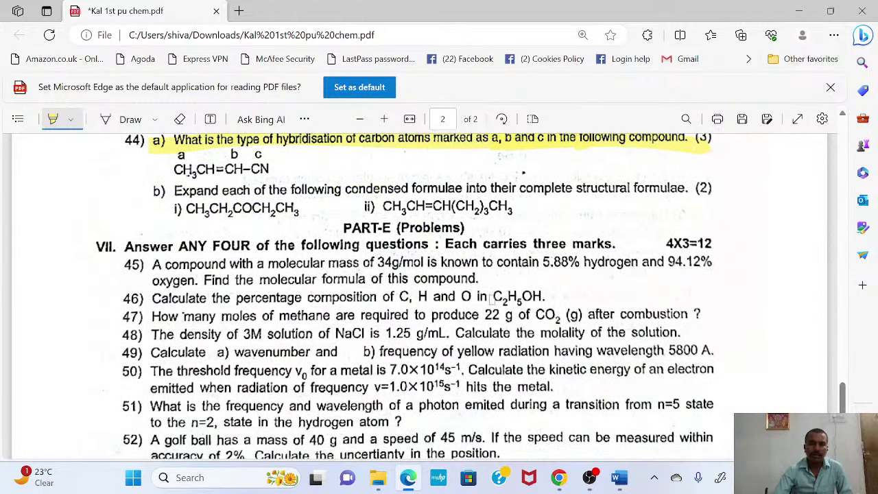
drag(177, 188, 577, 196)
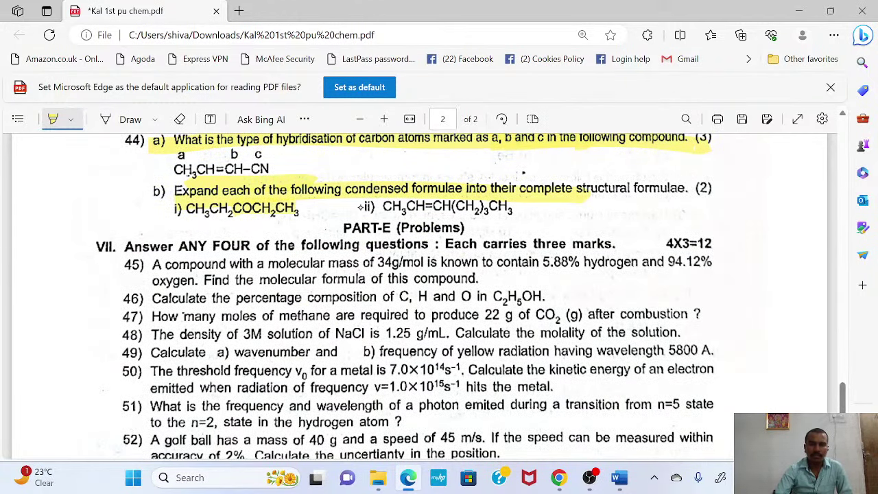
Highlight the PART-E problems 45 to 50 and the beginning of problem 51 in yellow.
drag(182, 265, 548, 265)
drag(180, 304, 505, 302)
drag(175, 354, 453, 335)
drag(310, 372, 545, 371)
drag(237, 388, 634, 387)
drag(417, 407, 570, 405)
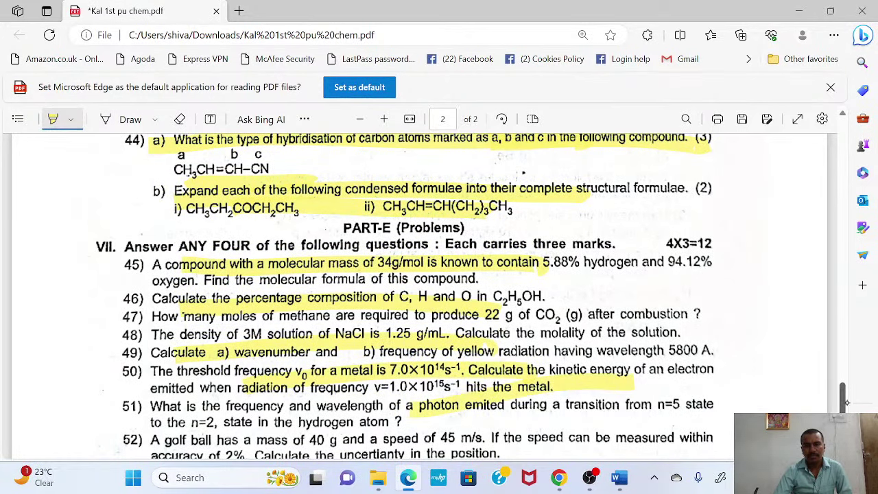
Complete the highlighting of problems 50 to 52 and mark the line ends of problems 47 and 48.
scroll(302, 312, down, 3)
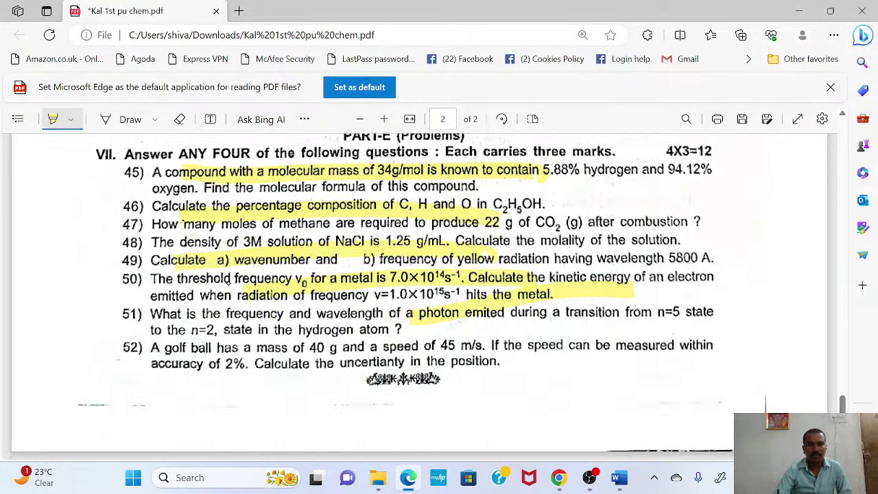
drag(124, 297, 363, 297)
drag(130, 333, 622, 333)
drag(243, 349, 508, 347)
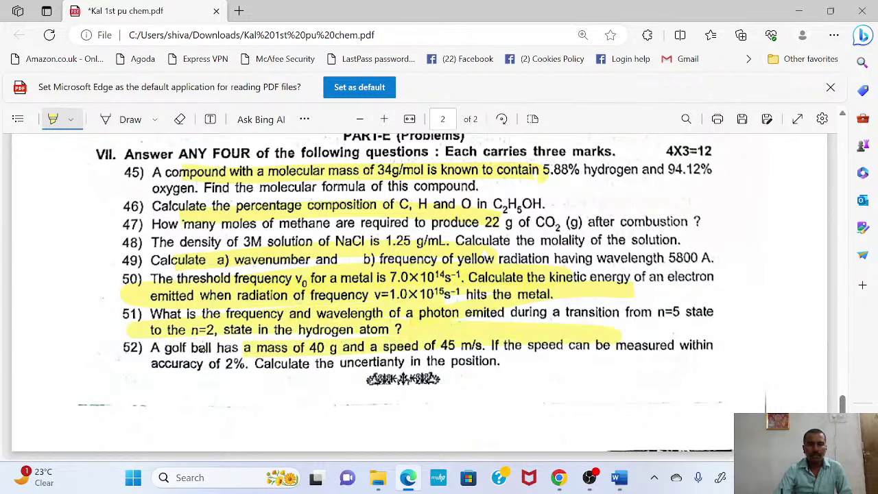
drag(185, 350, 686, 347)
drag(144, 350, 672, 341)
mouse_move(179, 339)
mouse_down()
mouse_move(696, 336)
mouse_move(621, 320)
mouse_move(680, 307)
mouse_move(631, 363)
mouse_move(707, 356)
mouse_up()
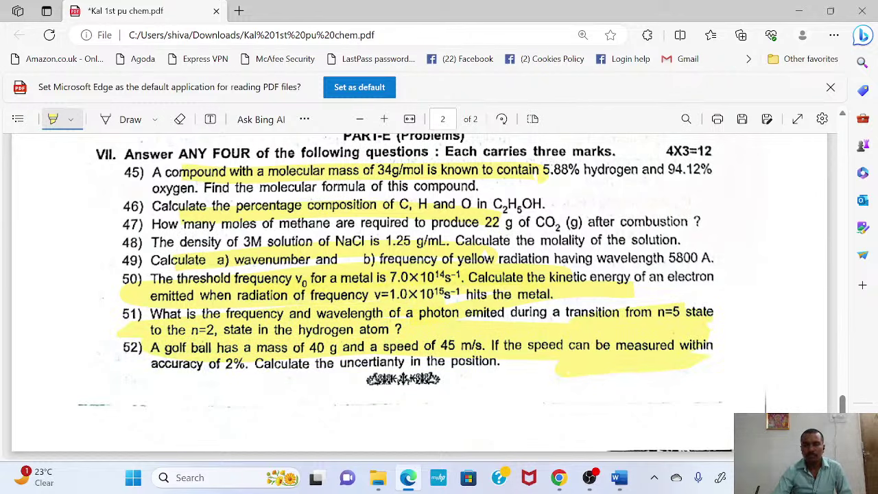
key(super+a)
click(729, 365)
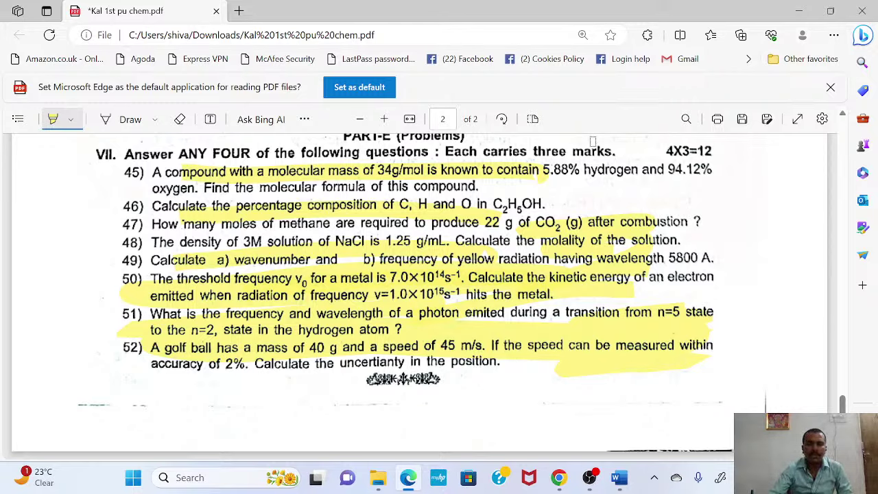
Close the first PUC chemistry paper and open Kal 2nd pu Chem (1) from the Downloads folder in Microsoft Edge.
click(216, 11)
click(487, 136)
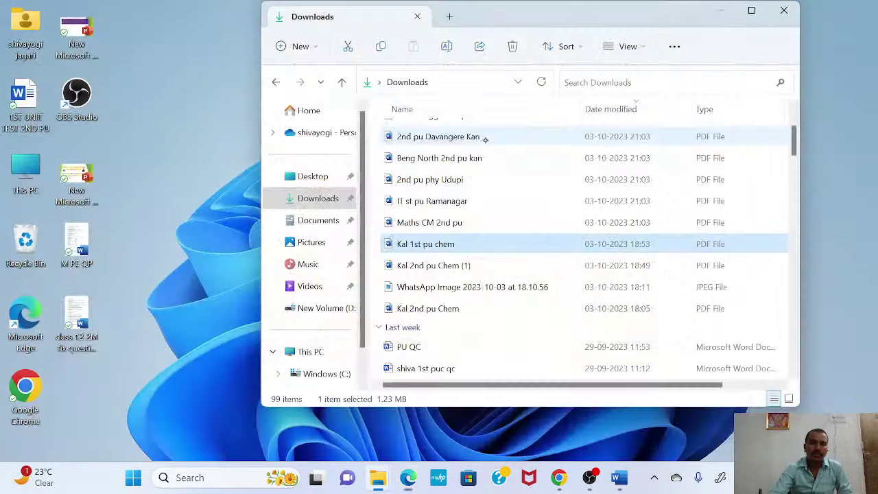
click(439, 268)
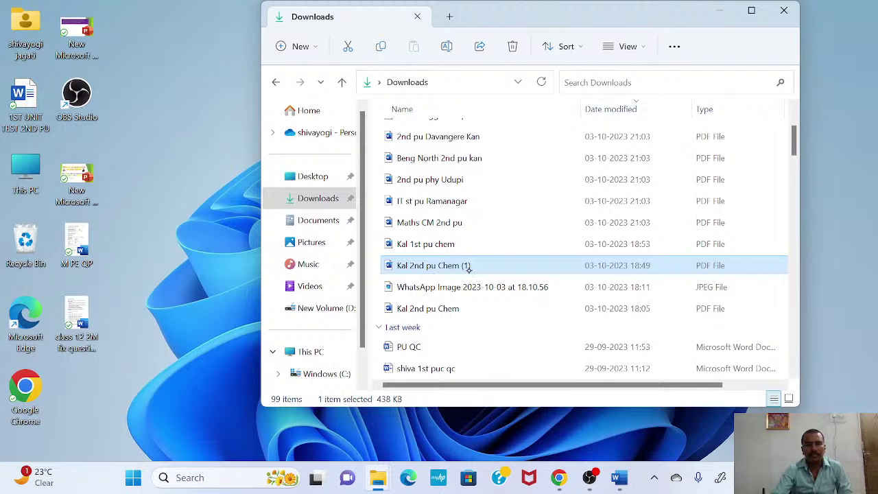
right_click(529, 272)
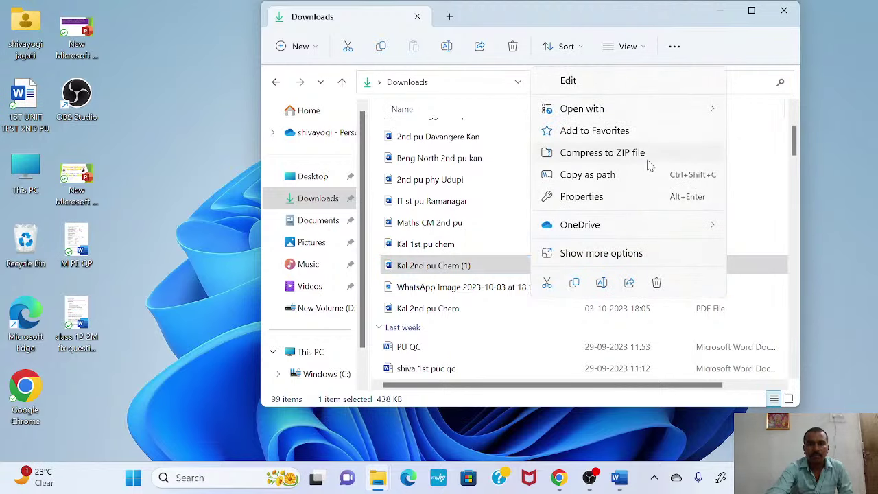
mouse_move(648, 116)
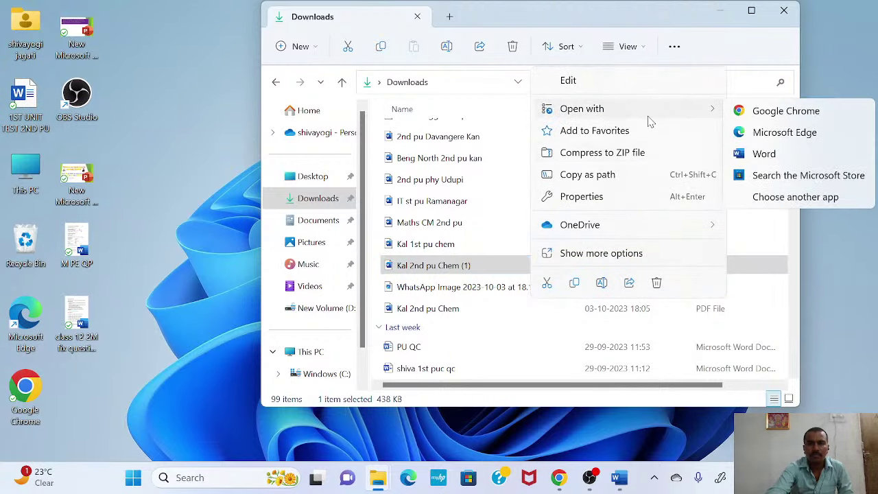
click(745, 132)
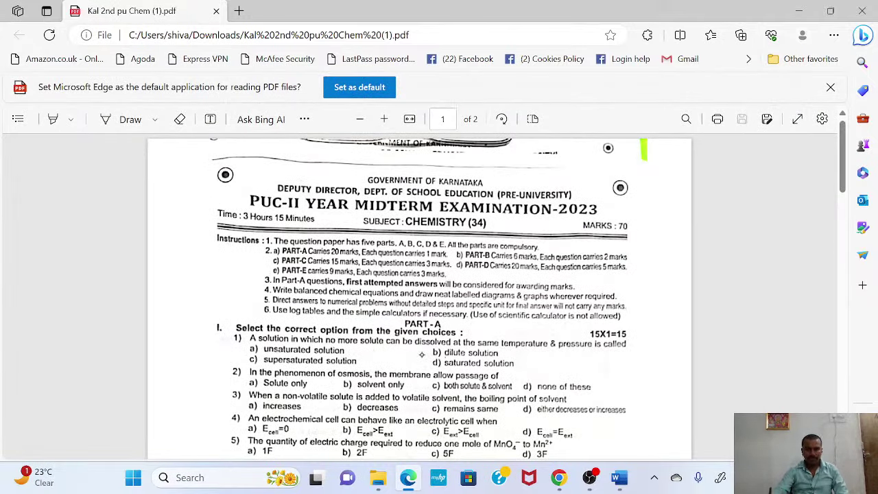
Handwrite "Kalaburagi" and "Gulabarga" in blue ink beside the instructions and underline the second word.
click(383, 119)
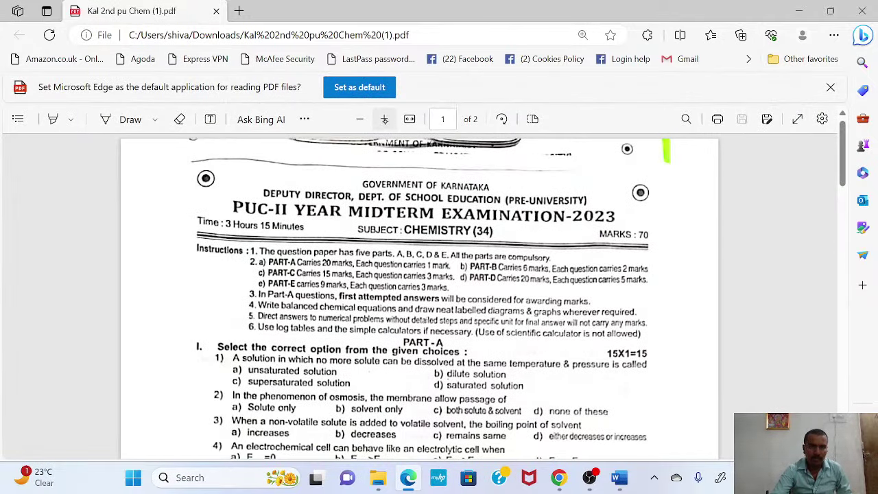
click(385, 120)
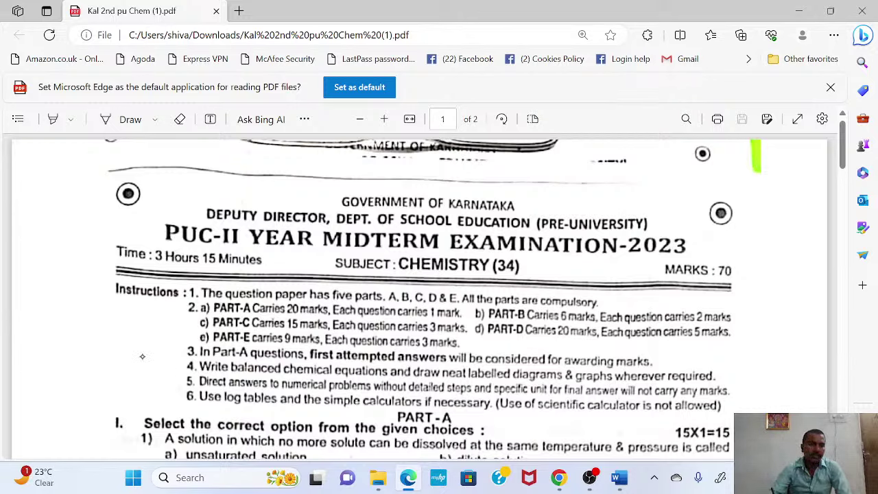
click(137, 120)
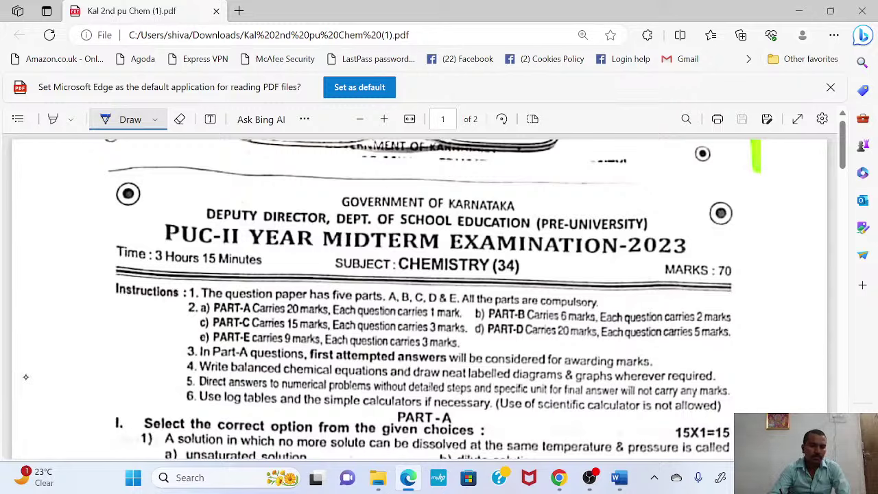
mouse_move(26, 354)
mouse_down()
mouse_move(33, 371)
mouse_move(43, 353)
mouse_move(59, 355)
mouse_move(77, 332)
mouse_move(82, 339)
mouse_move(121, 307)
mouse_up()
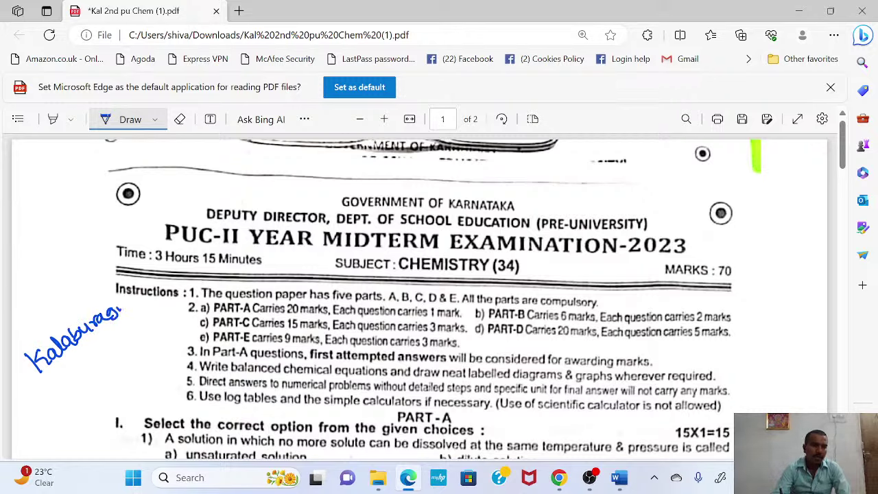
mouse_move(57, 391)
mouse_down()
mouse_move(52, 405)
mouse_move(84, 394)
mouse_move(103, 366)
mouse_move(164, 329)
mouse_up()
drag(91, 415, 153, 363)
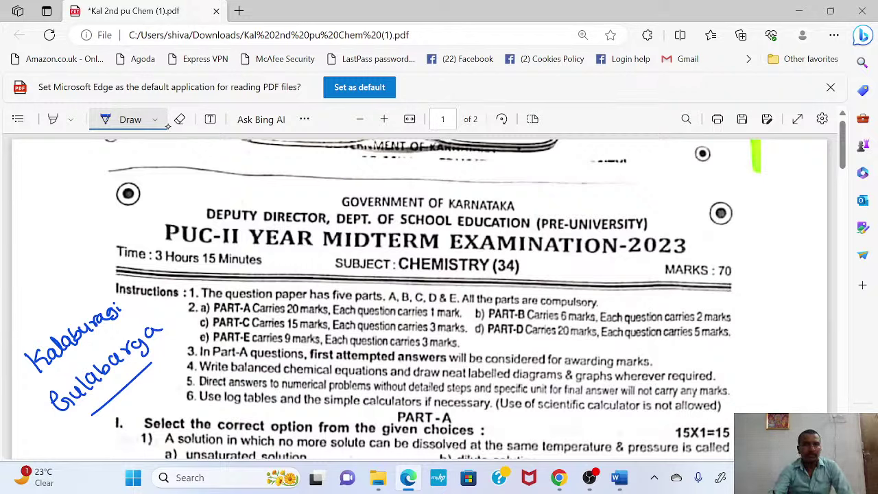
Highlight the midterm exam heading, the chemistry subject line and instructions 2 to 6 in yellow.
click(179, 119)
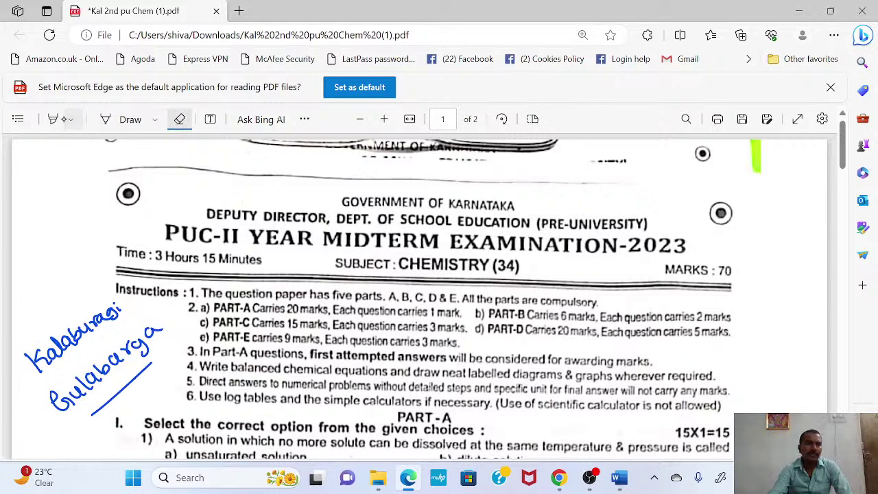
click(69, 119)
mouse_move(319, 217)
mouse_down()
mouse_move(460, 214)
mouse_move(223, 207)
mouse_move(528, 230)
mouse_move(323, 240)
mouse_move(453, 245)
mouse_move(426, 252)
mouse_move(511, 269)
mouse_move(313, 266)
mouse_up()
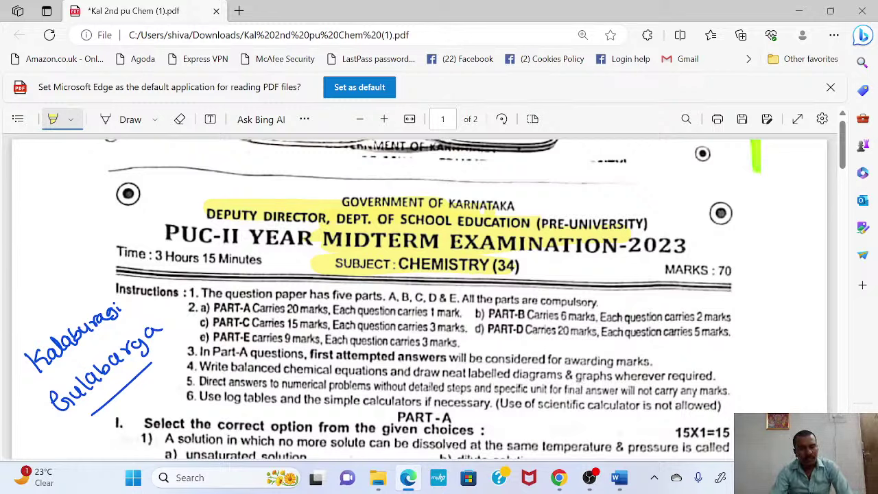
drag(286, 317, 731, 317)
scroll(838, 178, down, 3)
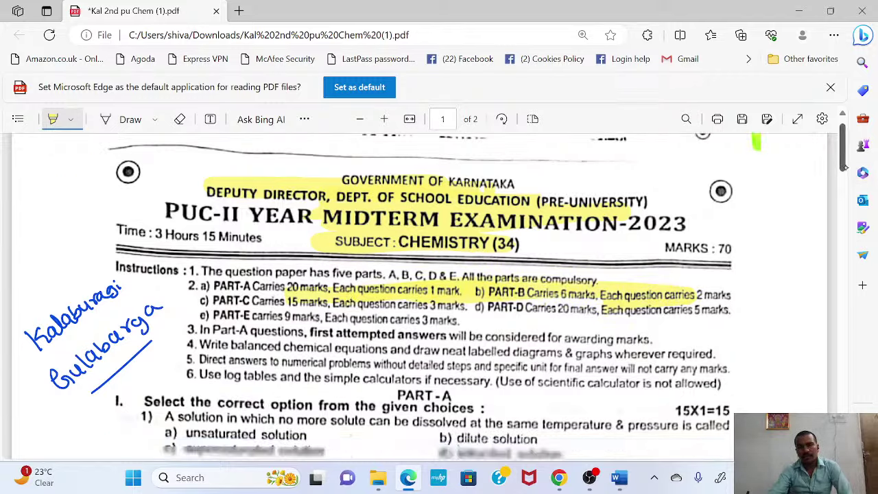
mouse_move(218, 216)
mouse_down()
mouse_move(593, 216)
mouse_move(539, 246)
mouse_move(721, 254)
mouse_up()
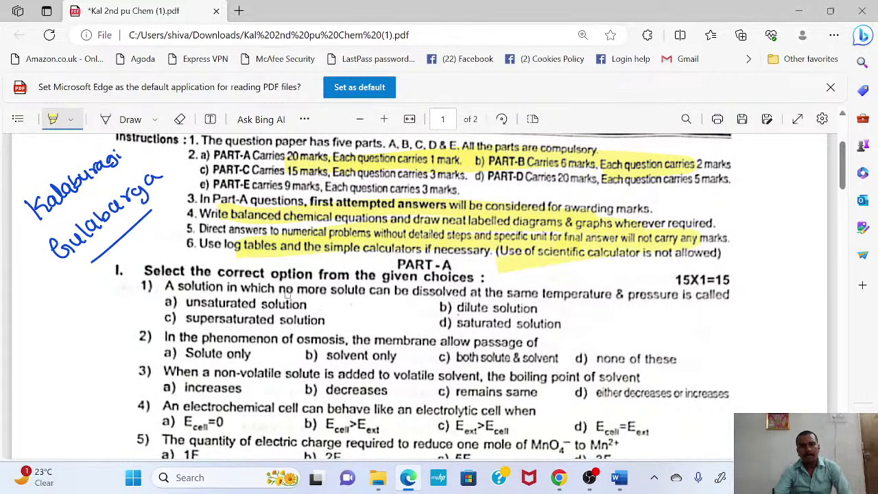
Highlight the PART-A section I instruction and questions 1 to 4 with their options.
mouse_move(167, 273)
mouse_down()
mouse_move(482, 267)
mouse_move(499, 277)
mouse_up()
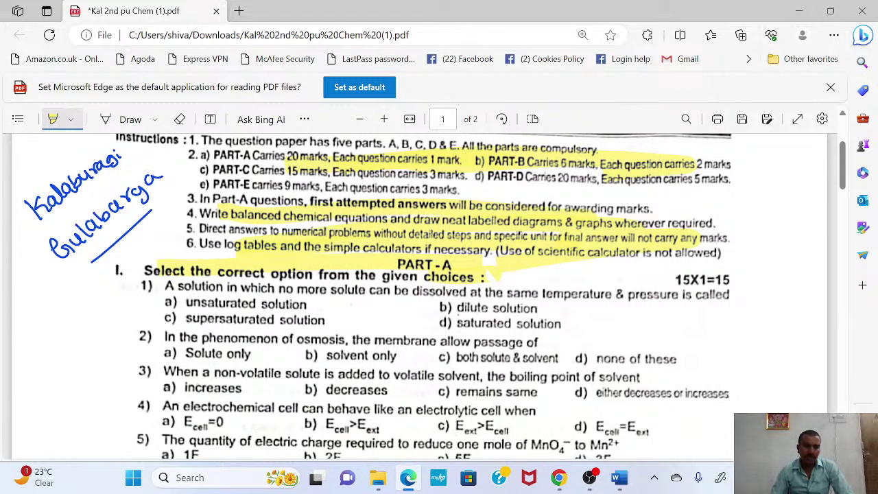
drag(842, 164, 841, 190)
scroll(326, 169, up, 2)
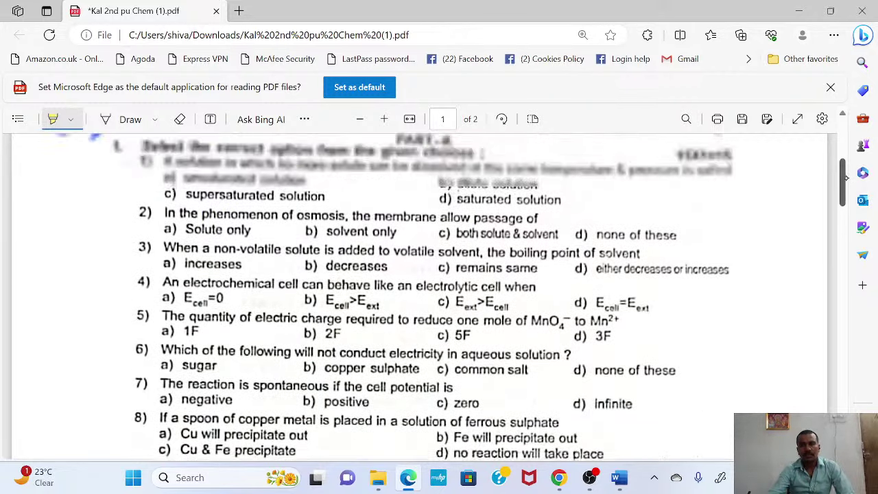
drag(168, 172, 629, 181)
mouse_move(208, 207)
mouse_down()
mouse_move(471, 202)
mouse_move(279, 196)
mouse_move(216, 212)
mouse_move(233, 241)
mouse_move(521, 268)
mouse_move(300, 328)
mouse_move(579, 306)
mouse_move(278, 294)
mouse_up()
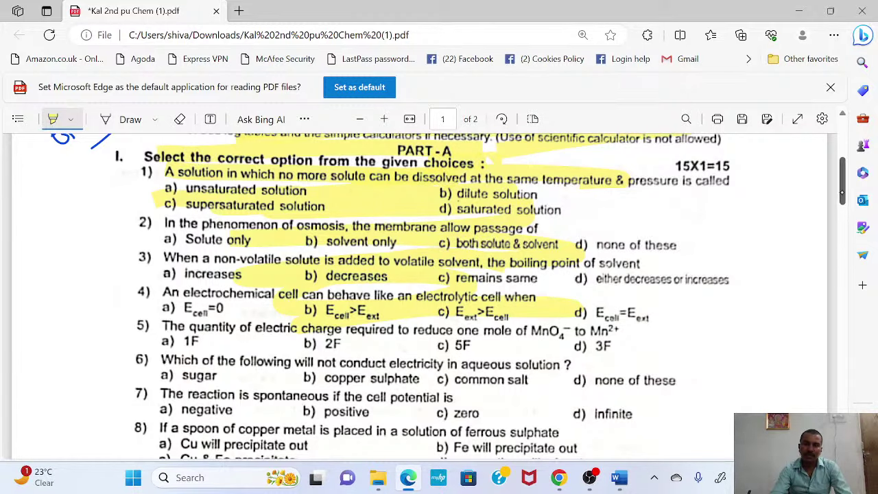
Highlight multiple-choice questions 5 to 11, from the MnO4 electric charge question to the Misch metal options.
scroll(841, 194, down, 2)
drag(162, 199, 617, 201)
drag(143, 231, 571, 235)
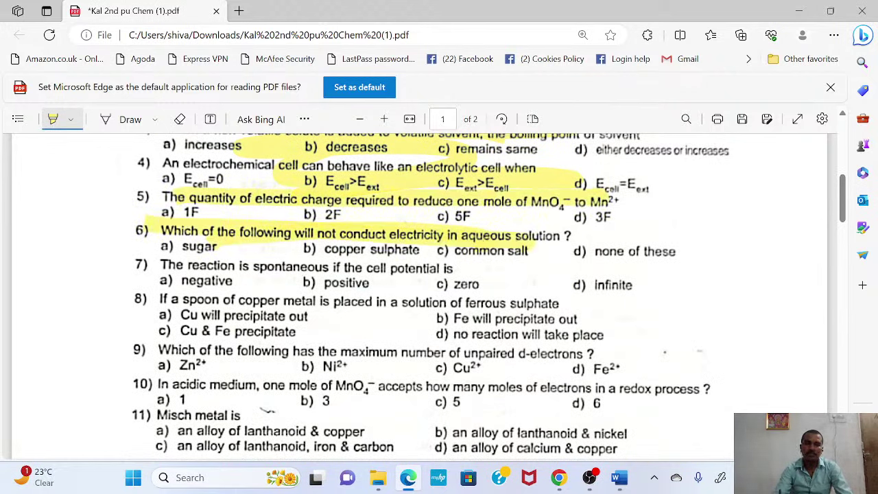
drag(182, 269, 482, 268)
drag(257, 249, 630, 247)
mouse_move(291, 302)
mouse_down()
mouse_move(573, 308)
mouse_move(151, 307)
mouse_move(474, 325)
mouse_move(210, 346)
mouse_move(521, 367)
mouse_move(481, 384)
mouse_move(185, 388)
mouse_move(707, 388)
mouse_up()
mouse_move(211, 410)
mouse_down()
mouse_move(549, 423)
mouse_move(583, 439)
mouse_move(582, 459)
mouse_up()
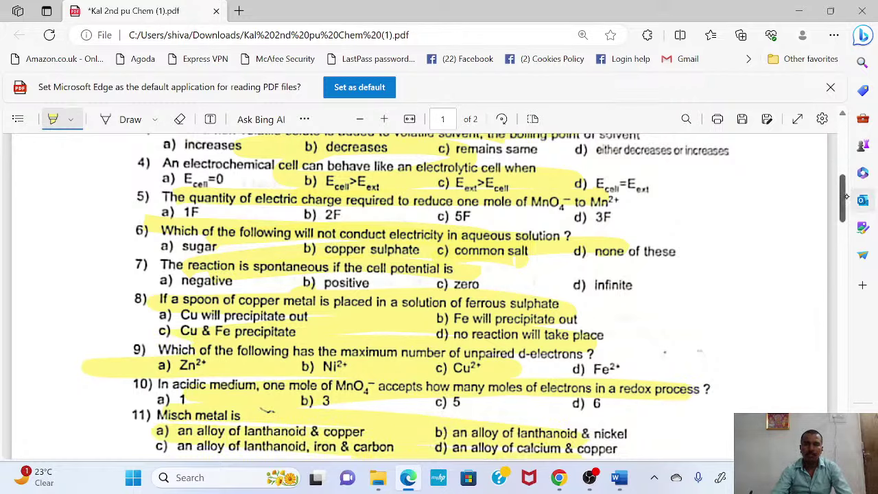
Highlight multiple-choice questions 12 to 14 with their options, from the halogen compound question to the phosgene question.
drag(849, 215, 848, 254)
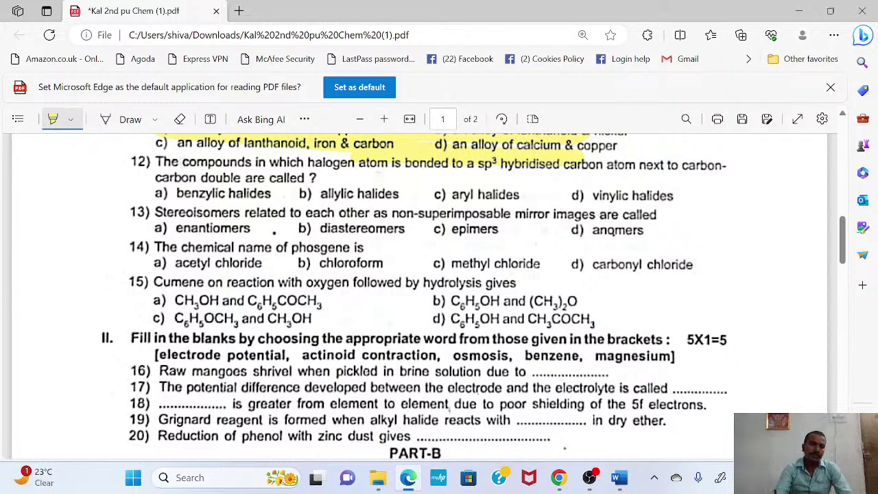
mouse_move(156, 159)
mouse_down()
mouse_move(316, 166)
mouse_move(133, 189)
mouse_move(373, 191)
mouse_up()
mouse_move(268, 176)
mouse_down()
mouse_move(494, 196)
mouse_move(649, 196)
mouse_move(706, 159)
mouse_move(726, 164)
mouse_up()
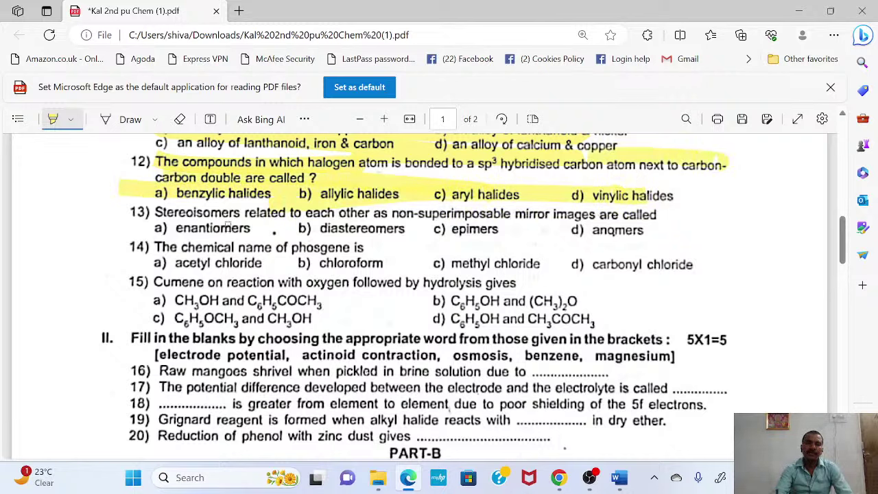
drag(131, 210, 720, 237)
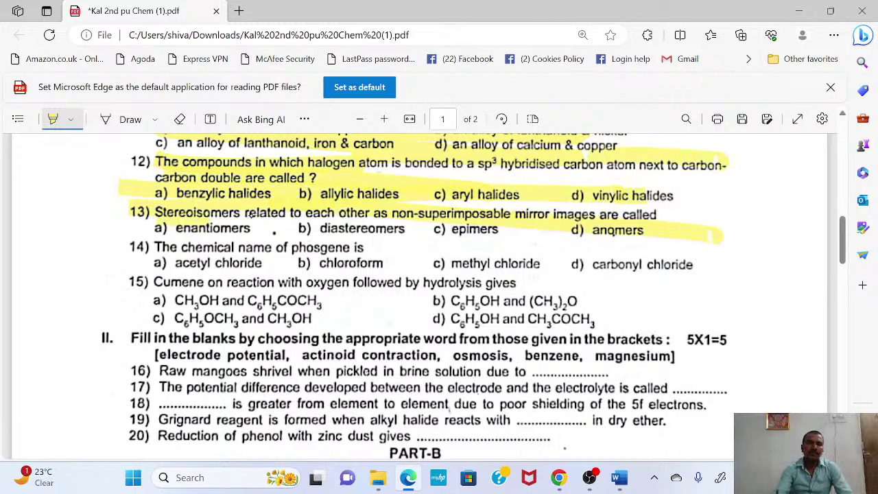
mouse_move(199, 248)
mouse_down()
mouse_move(375, 253)
mouse_move(175, 274)
mouse_move(711, 266)
mouse_up()
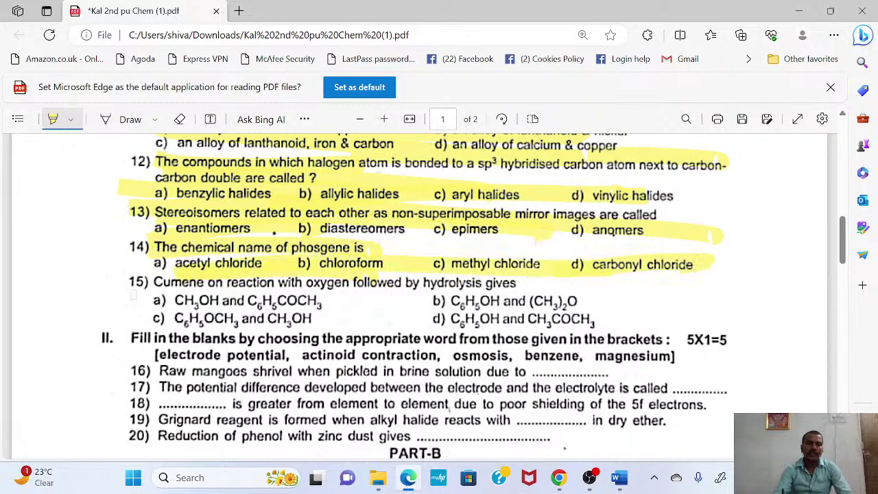
Highlight question 15 on cumene, the section II fill-in-the-blanks instruction with its word list, and questions 16 to 18.
drag(132, 288, 552, 283)
drag(155, 299, 536, 302)
mouse_move(137, 321)
mouse_down()
mouse_move(588, 318)
mouse_move(291, 356)
mouse_move(717, 353)
mouse_up()
mouse_move(302, 389)
mouse_down()
mouse_move(261, 410)
mouse_move(573, 405)
mouse_move(638, 389)
mouse_up()
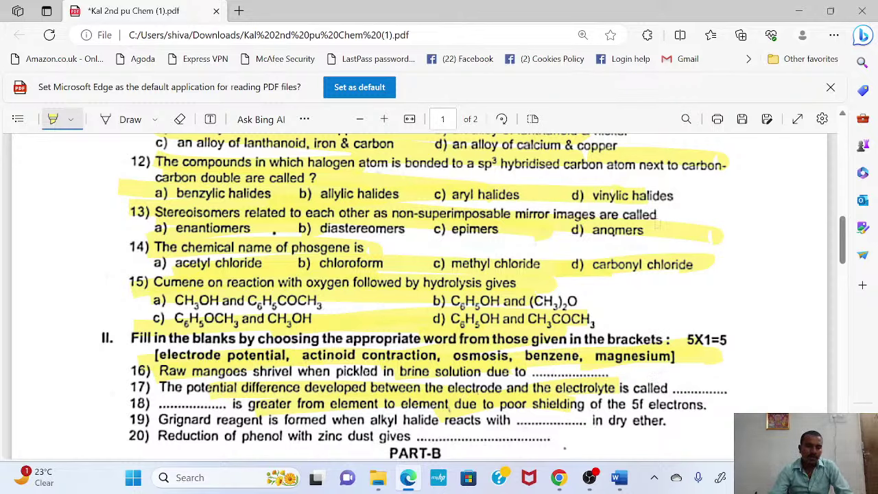
Highlight the last fill-in-the-blank questions, the PART-B section III instruction and questions 21 to 23.
scroll(843, 241, down, 3)
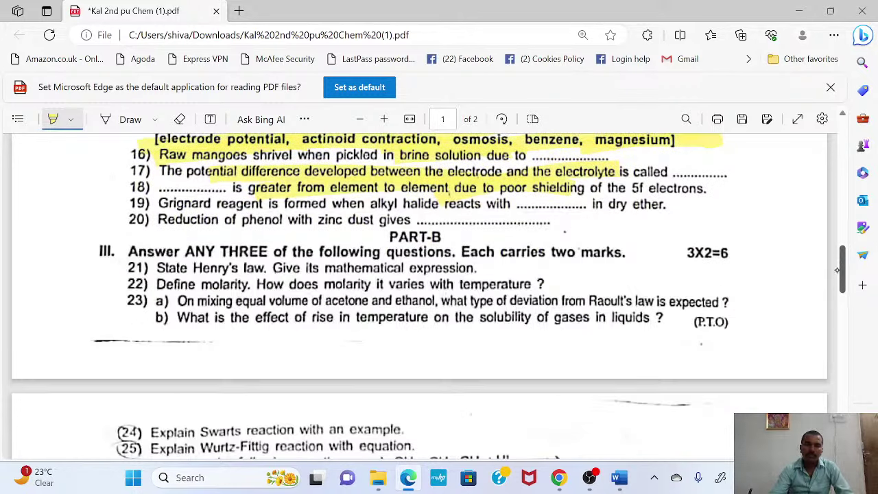
scroll(842, 240, up, 1)
mouse_move(157, 278)
mouse_down()
mouse_move(194, 279)
mouse_move(184, 314)
mouse_move(494, 328)
mouse_move(581, 350)
mouse_up()
drag(238, 380, 571, 384)
Highlight question 24 on the Swarts reaction and question 25 on the Wurtz-Fittig reaction.
scroll(840, 253, down, 5)
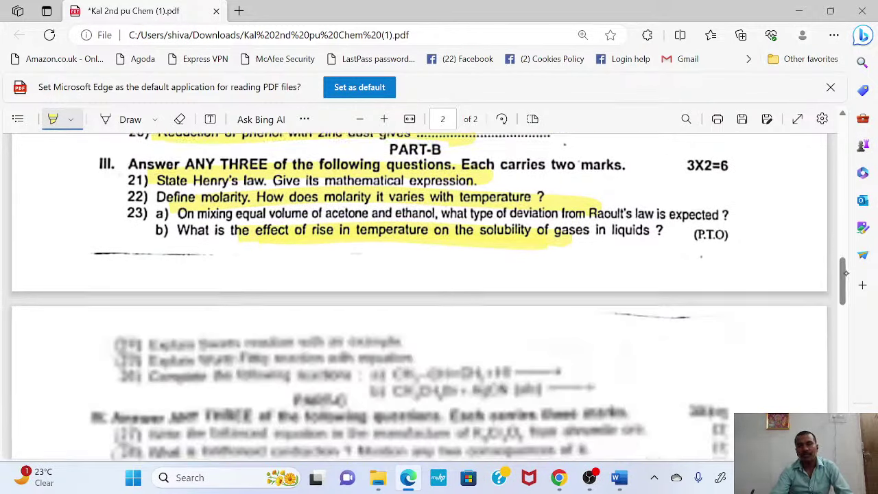
drag(119, 302, 305, 300)
drag(259, 316, 354, 314)
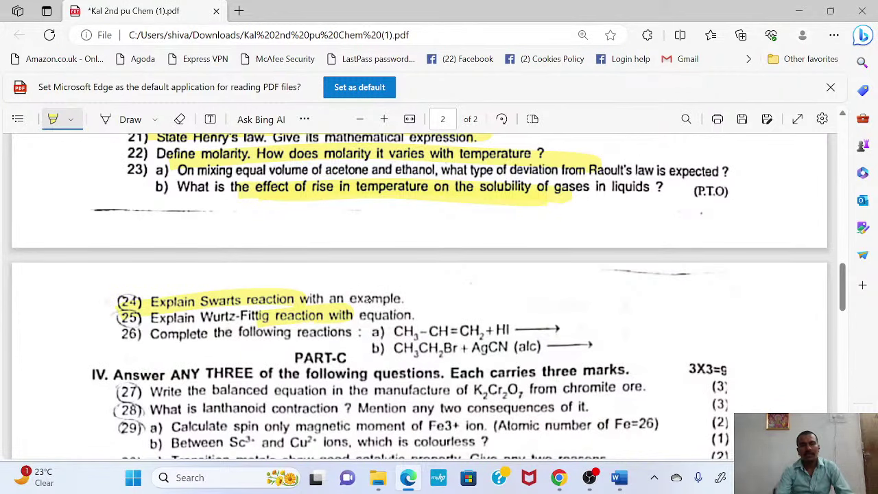
drag(273, 320, 200, 316)
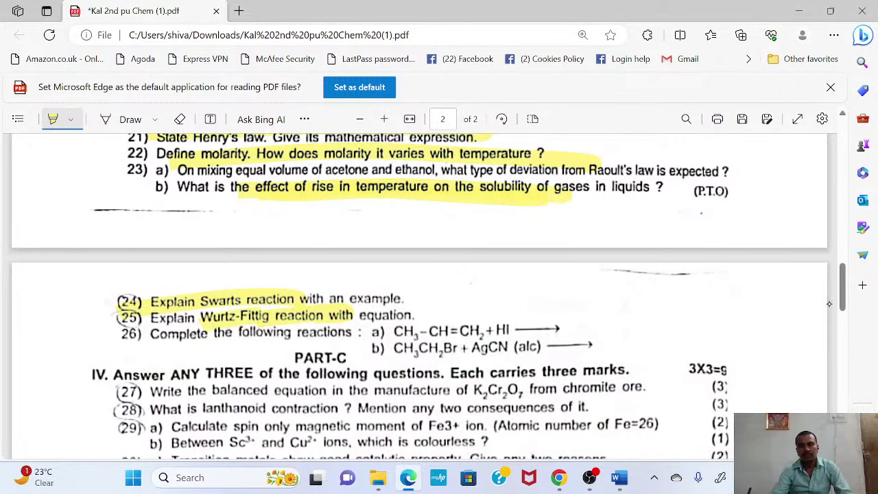
Highlight the PART-C section IV instruction and question 28 on lanthanoid contraction in yellow.
drag(843, 287, 848, 312)
drag(206, 202, 534, 201)
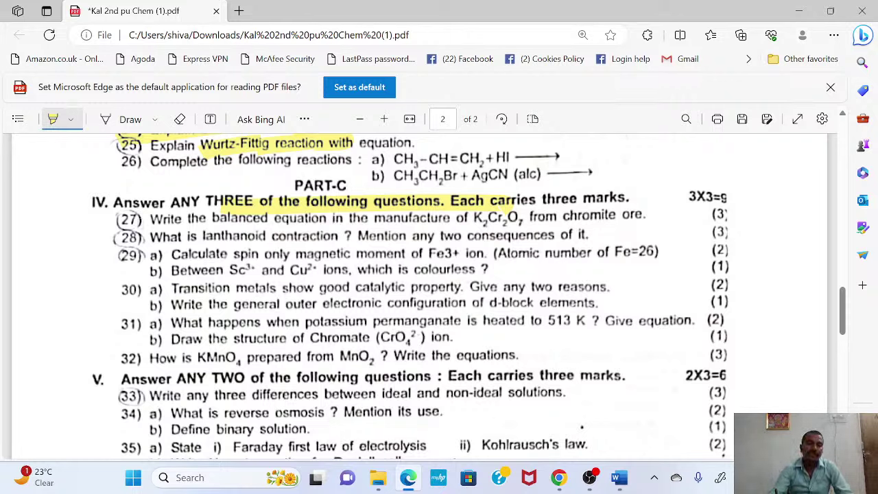
drag(202, 238, 556, 236)
Set the Draw pen colour to dark yellow.
click(156, 119)
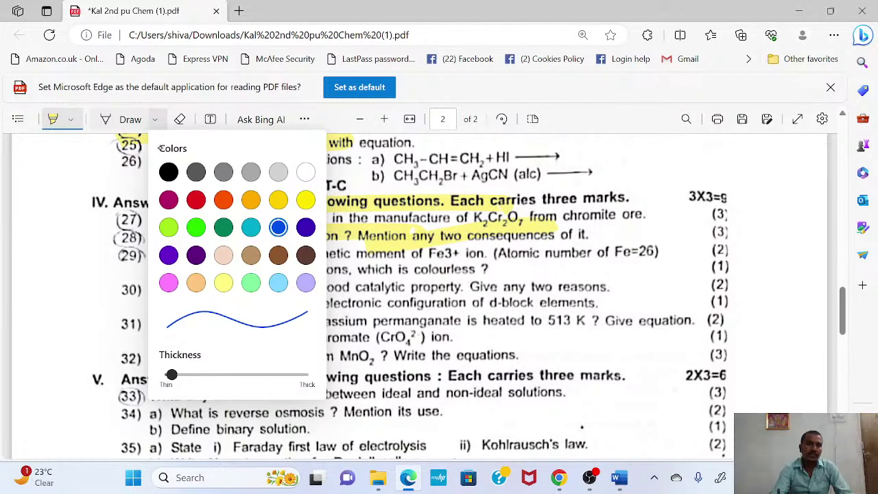
click(169, 199)
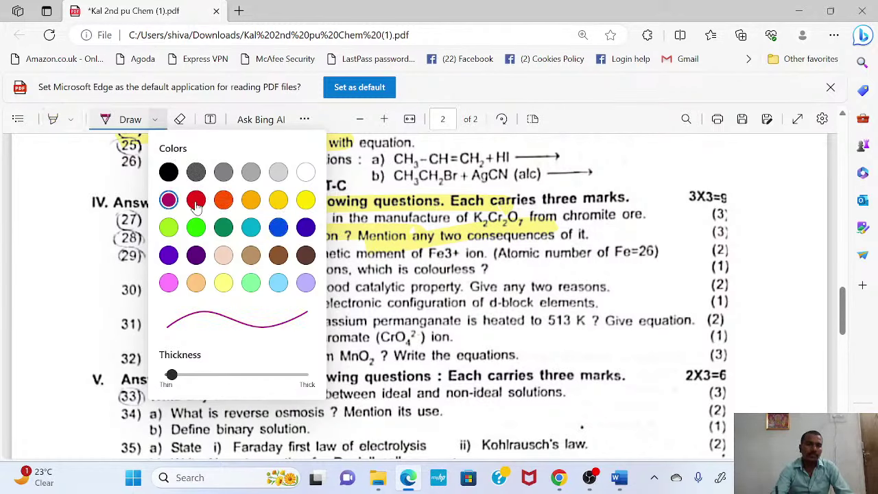
click(277, 200)
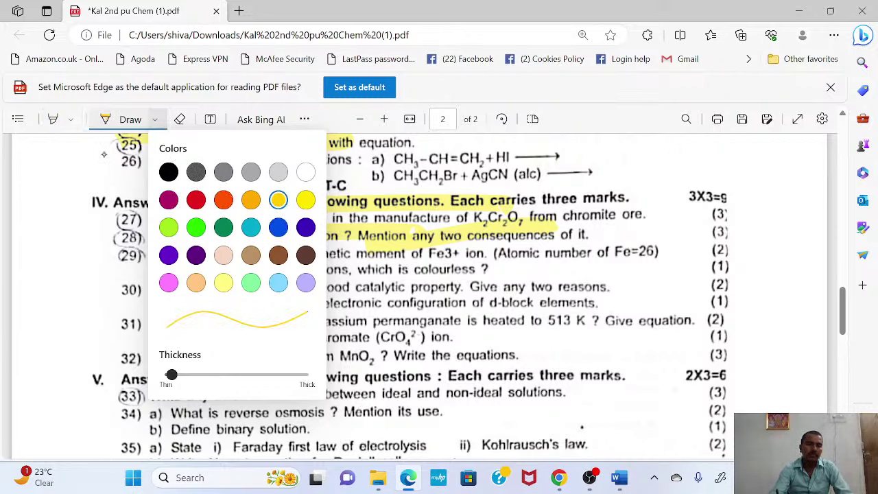
Change the highlighter colour to light blue and highlight from question 29 through the section V instruction to question 34 a.
click(71, 121)
click(139, 171)
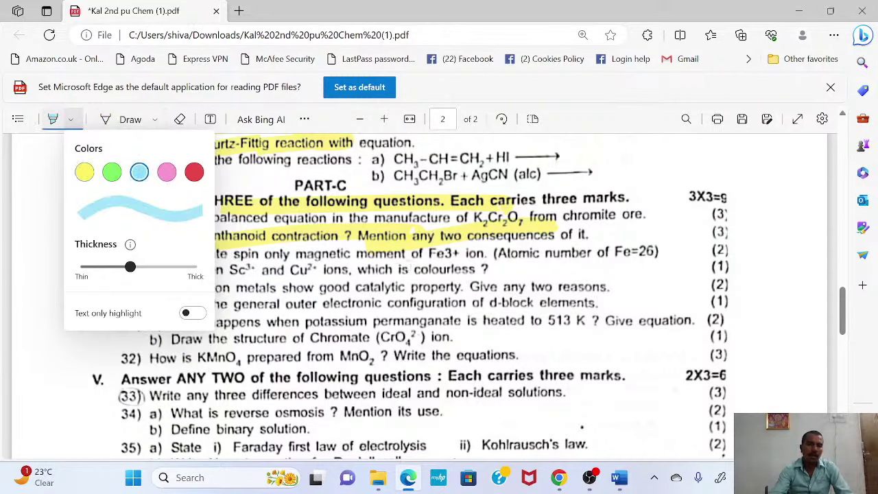
mouse_move(385, 269)
mouse_down()
mouse_move(345, 301)
mouse_move(440, 281)
mouse_move(200, 286)
mouse_move(368, 264)
mouse_move(219, 322)
mouse_move(638, 329)
mouse_move(260, 346)
mouse_move(439, 387)
mouse_move(553, 401)
mouse_up()
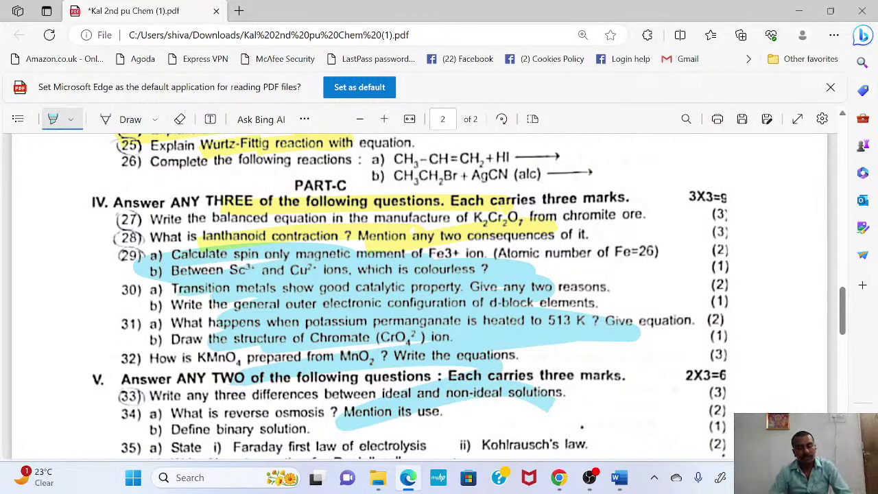
mouse_move(250, 293)
mouse_down()
mouse_move(137, 339)
mouse_move(233, 396)
mouse_move(473, 420)
mouse_move(552, 361)
mouse_up()
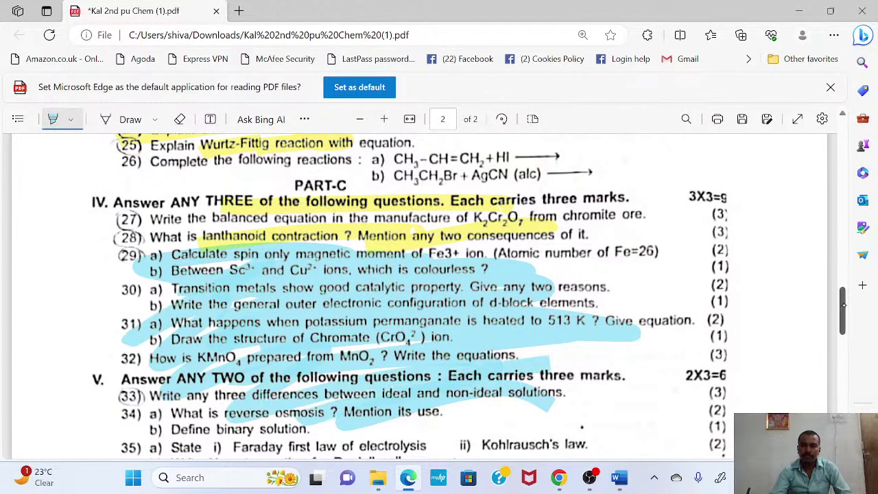
Highlight the rest of section V and the PART-D section VI instruction with questions 37 to 42 in light blue.
scroll(298, 223, down, 3)
mouse_move(298, 223)
mouse_down()
mouse_move(233, 247)
mouse_move(356, 266)
mouse_move(312, 285)
mouse_move(589, 300)
mouse_move(172, 321)
mouse_move(185, 374)
mouse_move(343, 354)
mouse_move(258, 328)
mouse_up()
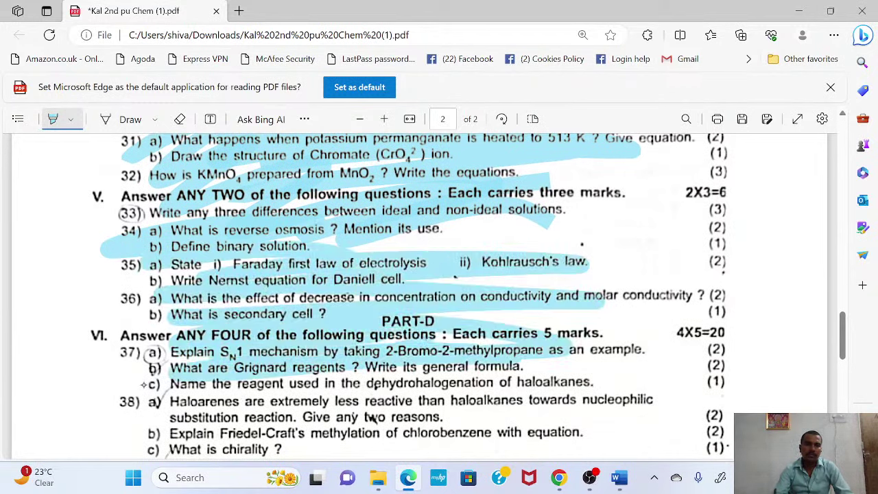
scroll(851, 321, down, 3)
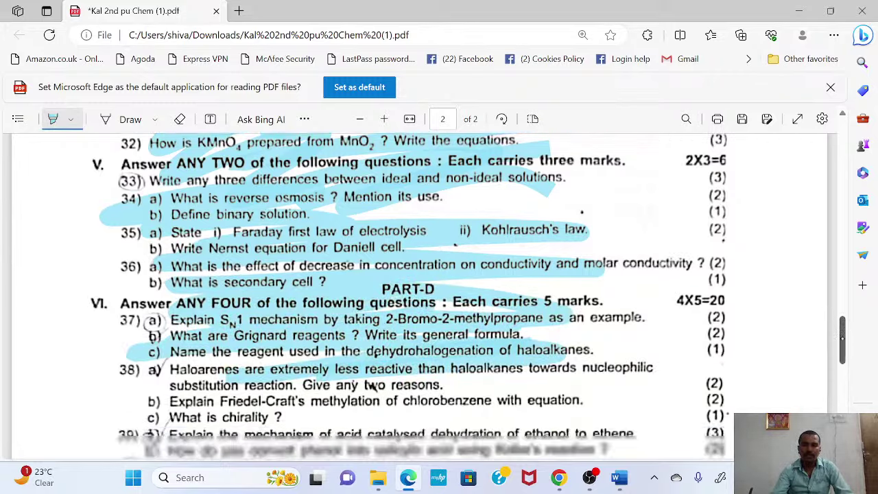
mouse_move(206, 230)
mouse_down()
mouse_move(271, 227)
mouse_move(206, 277)
mouse_move(494, 274)
mouse_move(535, 322)
mouse_move(480, 357)
mouse_up()
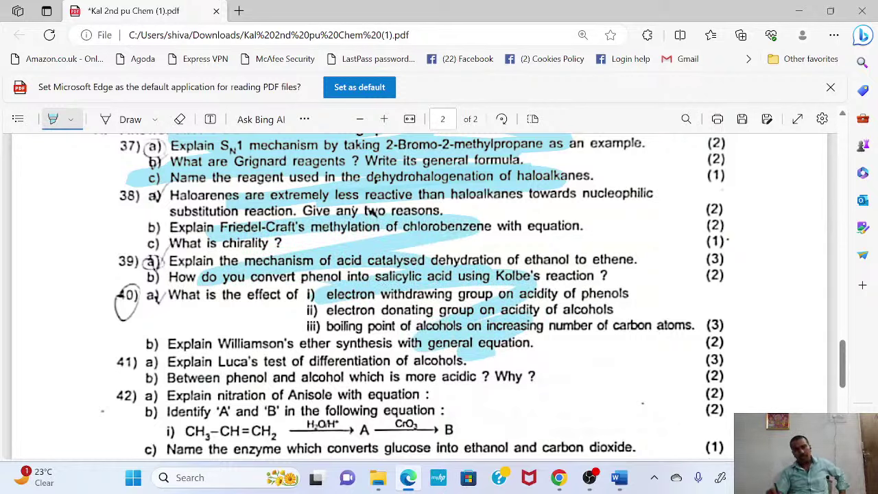
mouse_move(518, 291)
mouse_down()
mouse_move(398, 271)
mouse_move(549, 281)
mouse_move(412, 302)
mouse_move(344, 357)
mouse_up()
mouse_move(467, 361)
mouse_down()
mouse_move(233, 364)
mouse_move(394, 359)
mouse_move(204, 410)
mouse_move(460, 453)
mouse_up()
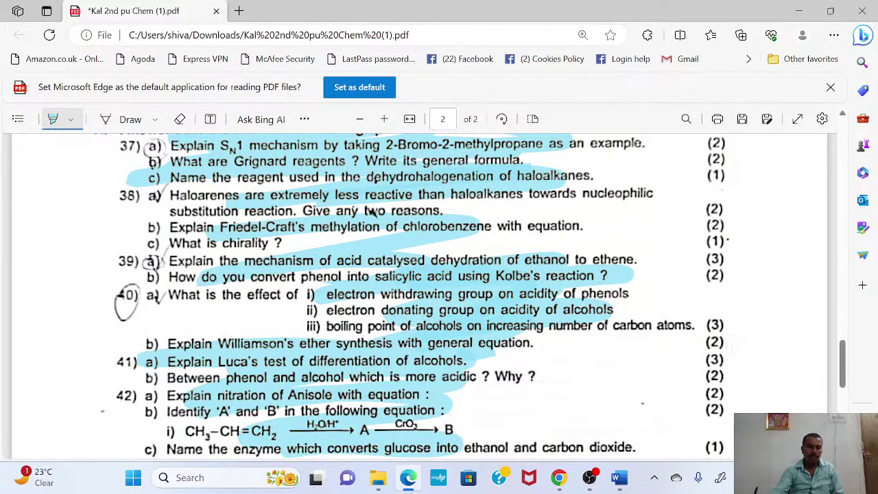
Highlight question 42 c on the glucose enzyme and all parts of question 43 in light blue.
scroll(440, 295, down, 5)
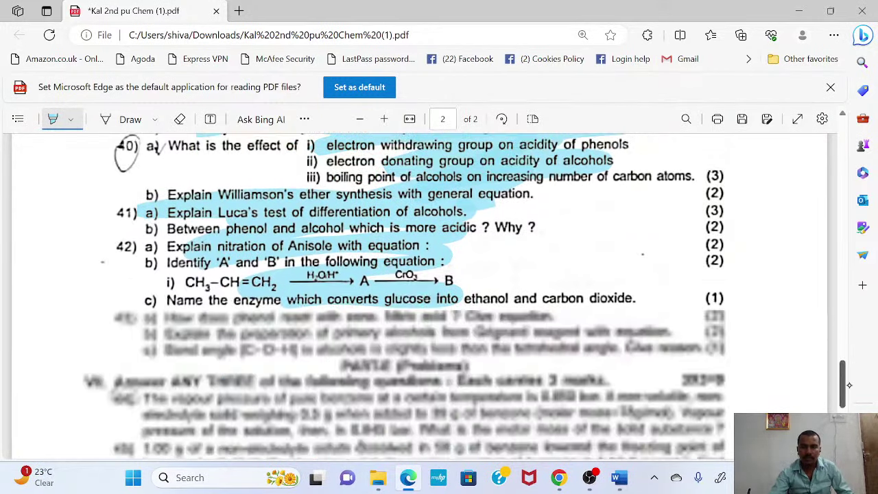
mouse_move(172, 211)
mouse_down()
mouse_move(236, 216)
mouse_move(222, 233)
mouse_move(532, 226)
mouse_move(626, 251)
mouse_move(494, 196)
mouse_move(655, 186)
mouse_up()
mouse_move(182, 267)
mouse_down()
mouse_move(343, 261)
mouse_move(188, 237)
mouse_move(220, 247)
mouse_move(269, 239)
mouse_up()
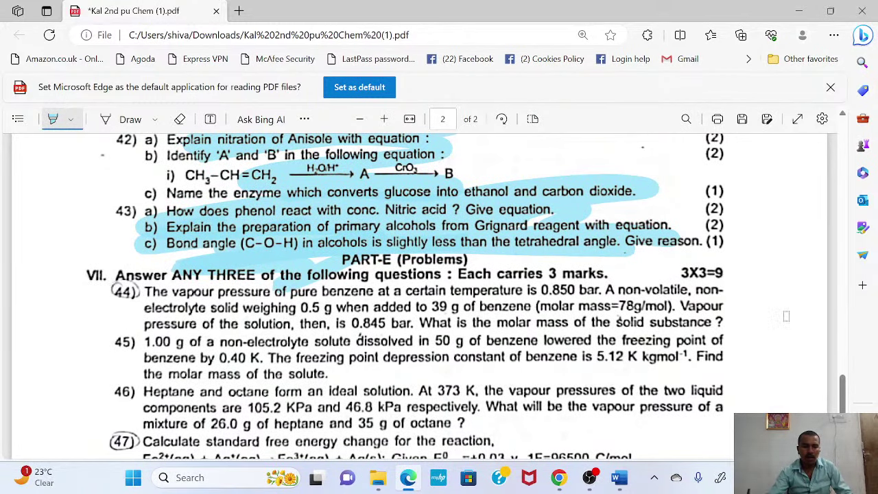
Highlight the PART-E section VII instruction and the numerical problems from question 44 onward in light blue.
scroll(850, 384, down, 3)
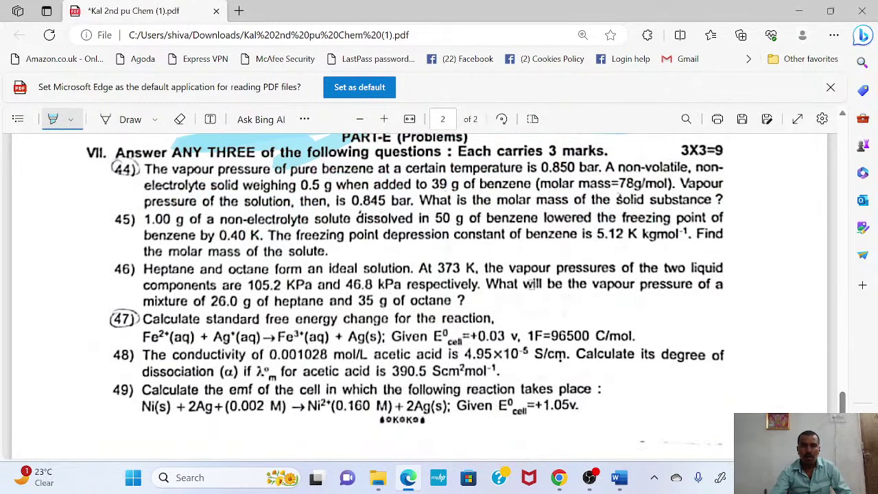
mouse_move(466, 271)
mouse_down()
mouse_move(270, 210)
mouse_move(387, 151)
mouse_up()
mouse_move(461, 197)
mouse_down()
mouse_move(662, 196)
mouse_move(220, 205)
mouse_move(206, 165)
mouse_move(513, 254)
mouse_move(195, 297)
mouse_move(149, 319)
mouse_move(147, 367)
mouse_move(455, 345)
mouse_up()
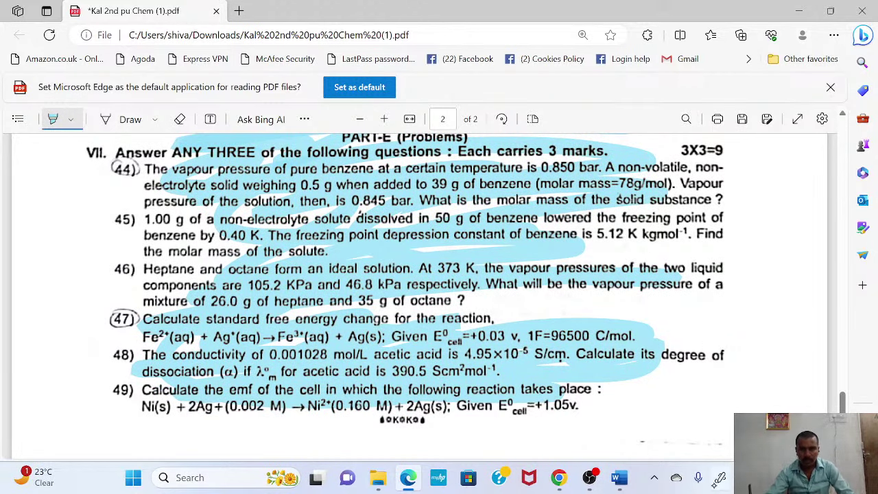
Switch to OBS Studio.
click(590, 478)
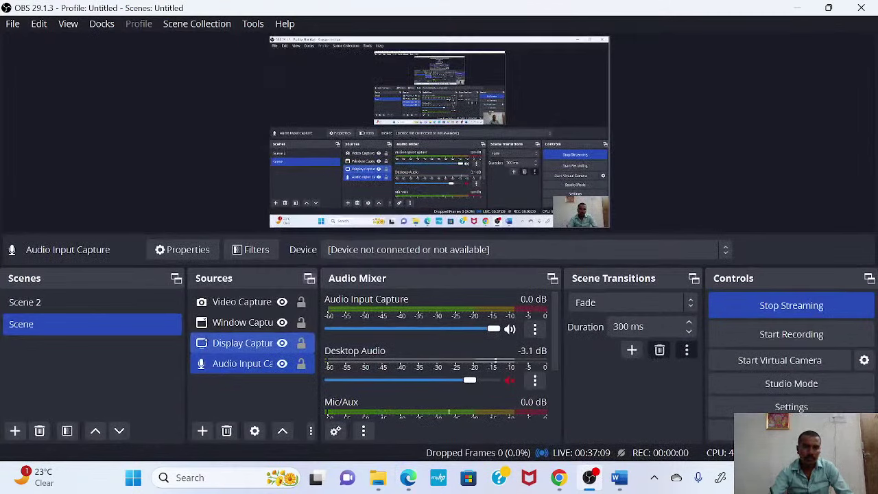